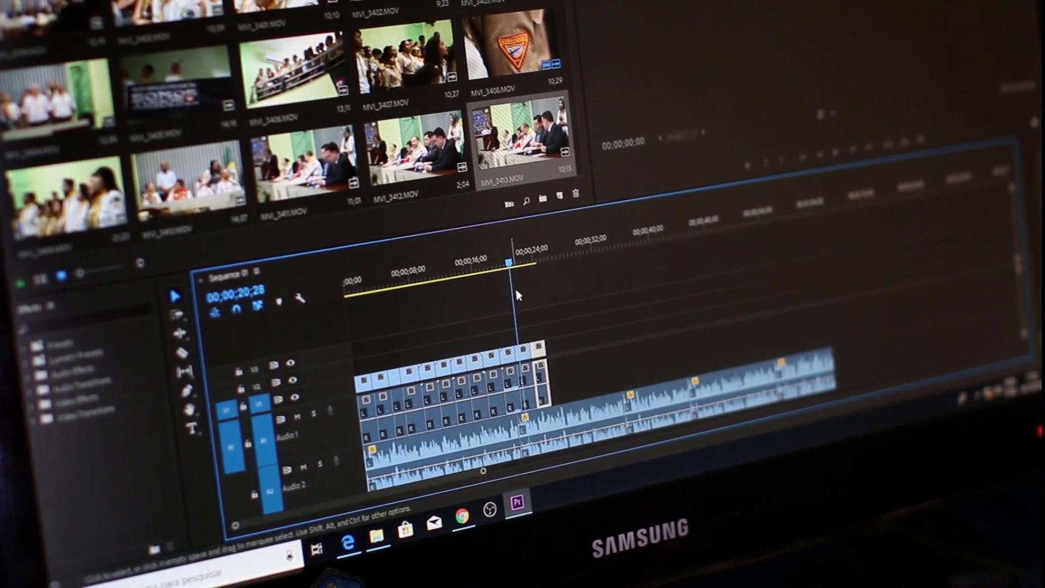
- Play the sequence and trim a little off the end of the last timeline clip
key("space")
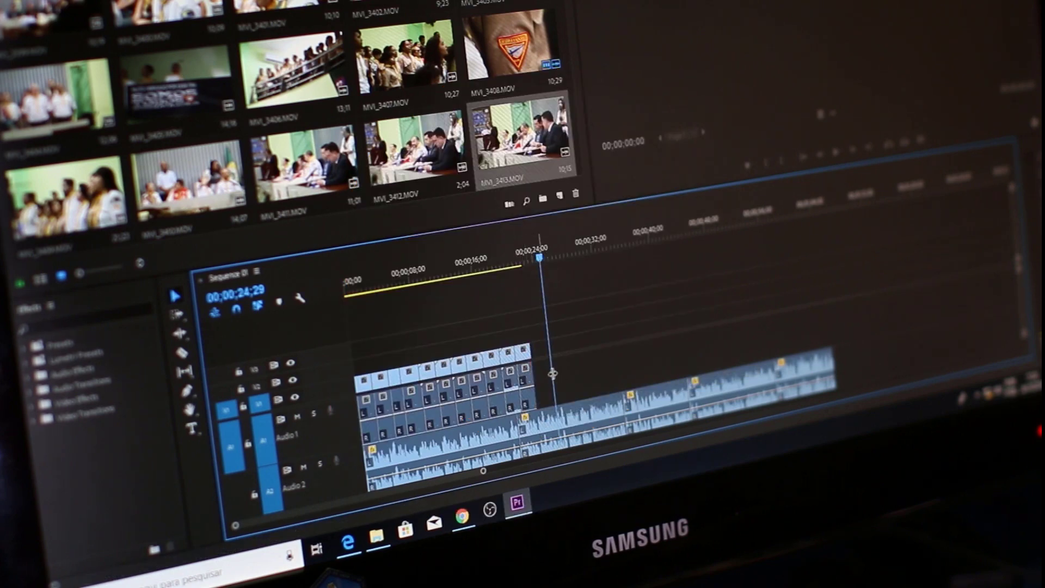
left_click_drag(548, 373, 534, 375)
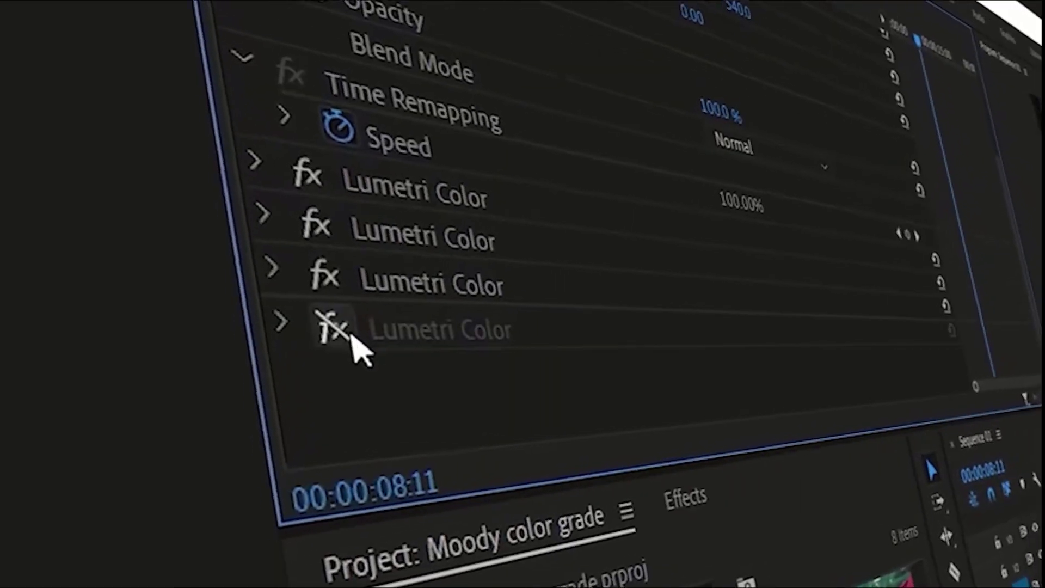
- Turn the fourth Lumetri Color effect back on and lower the clip's Saturation
left_click(351, 336)
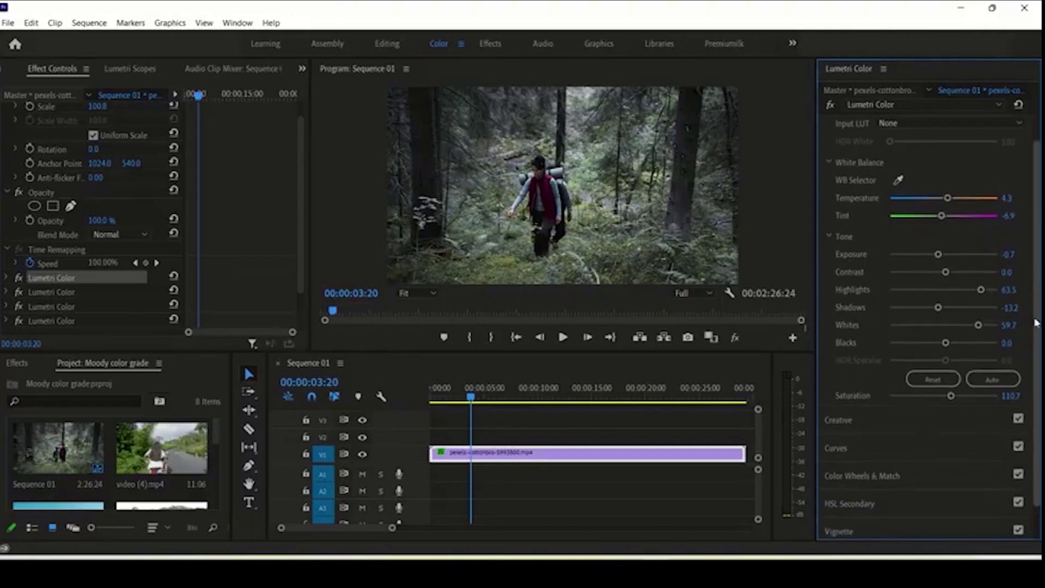
left_click_drag(1036, 323, 1036, 325)
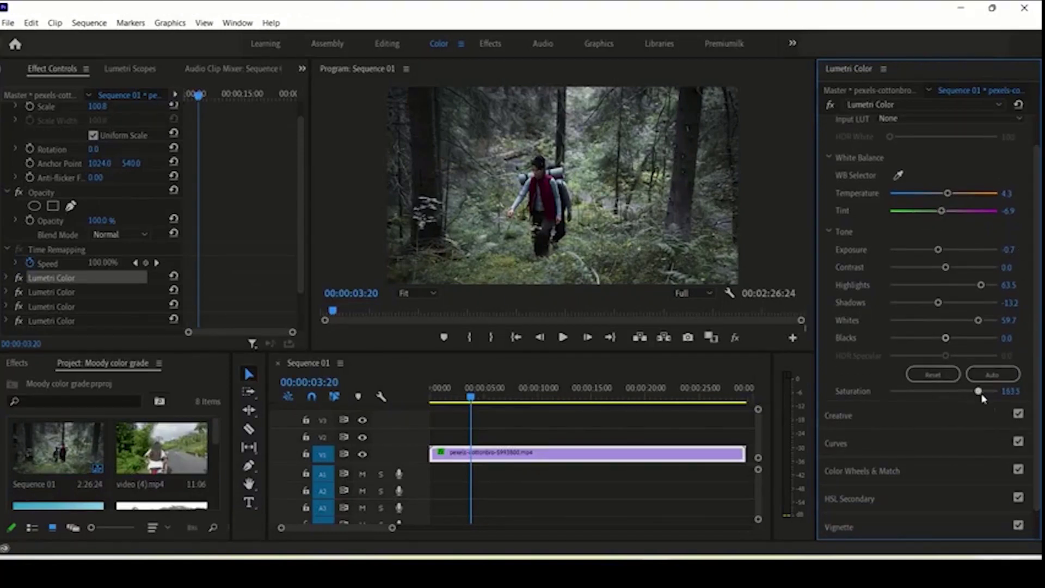
mouse_move(951, 391)
left_mouse_down()
mouse_move(890, 392)
mouse_move(951, 402)
left_mouse_up()
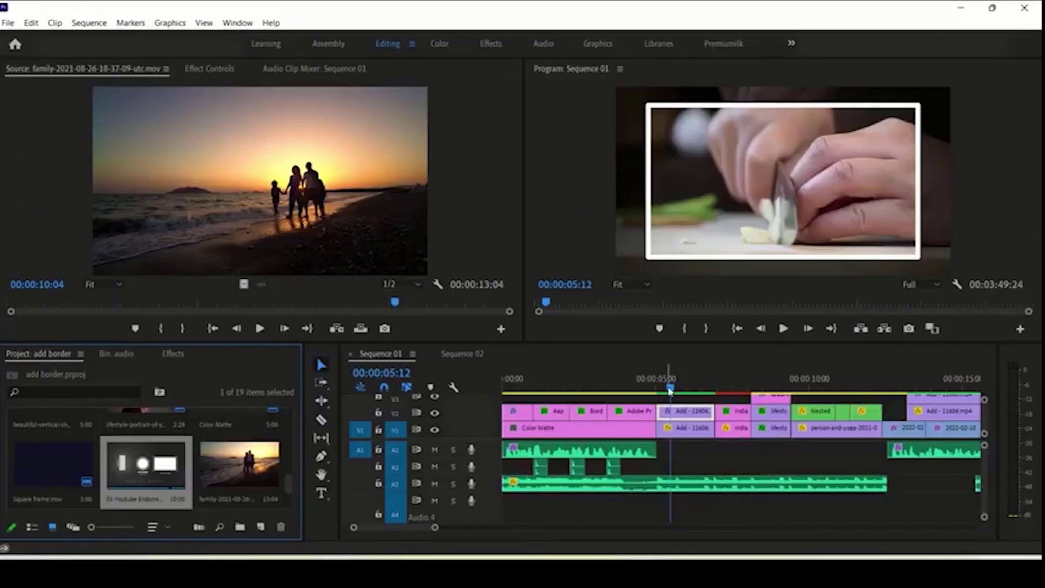
- Nudge the playhead, select the family beach bin clip, and bring up Replace With Clip > From Bin
left_click_drag(669, 388, 684, 388)
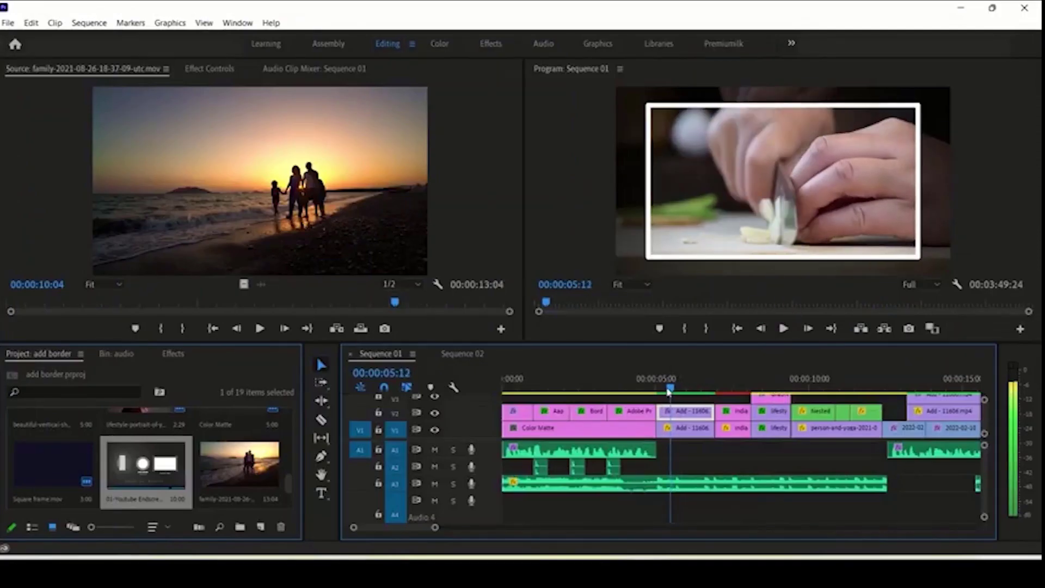
left_click_drag(333, 303, 113, 307)
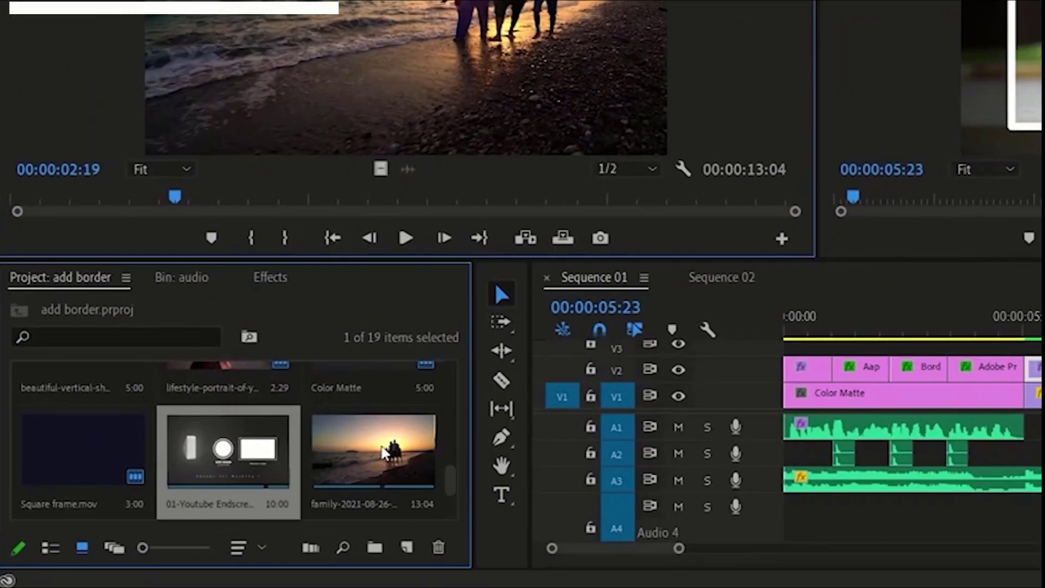
left_click(267, 462)
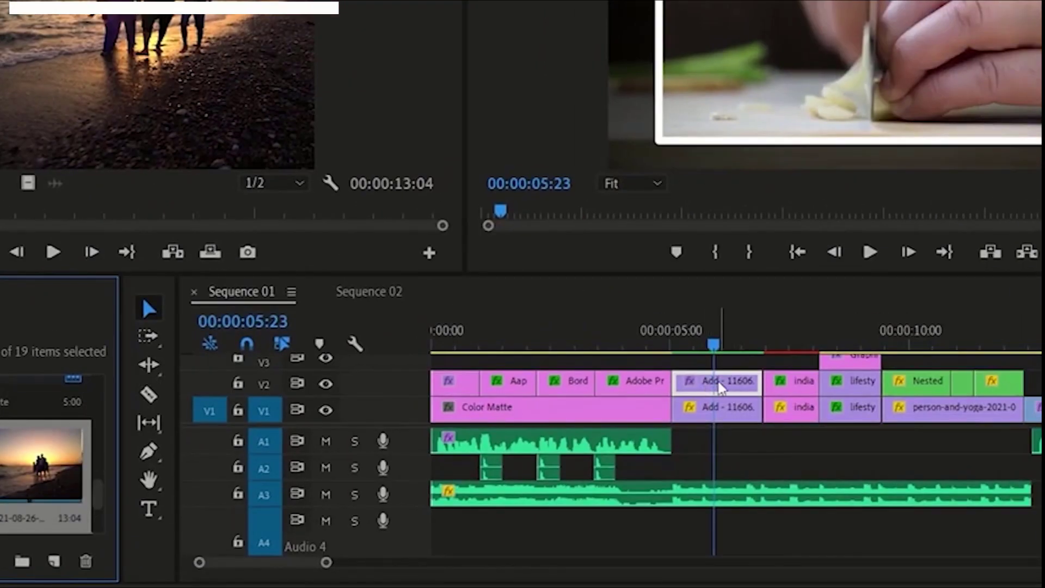
right_click(717, 381)
mouse_move(746, 168)
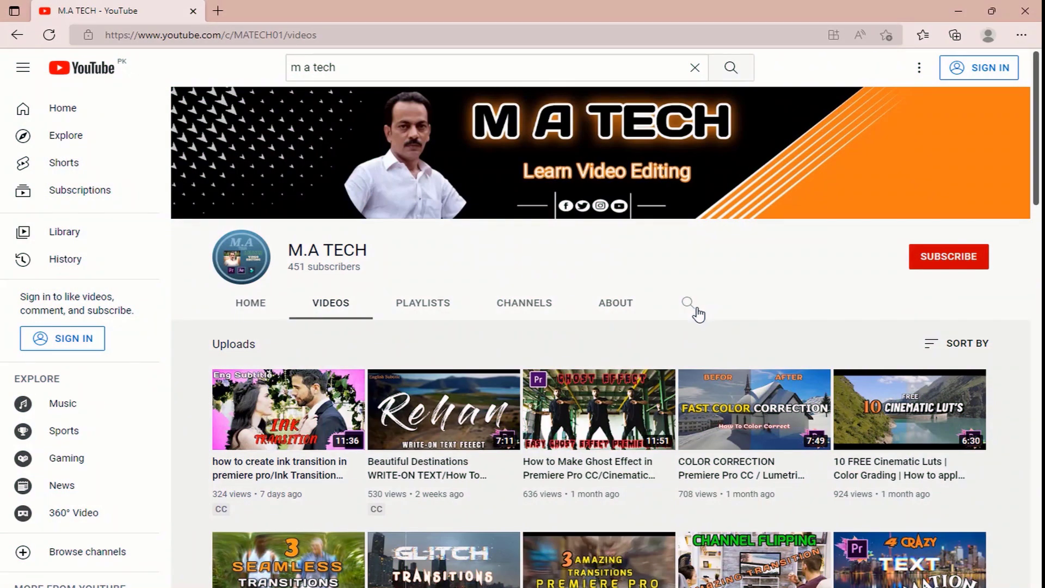
- Scroll down through the channel's uploaded video-editing tutorials on the Videos tab
scroll(697, 310, "down", 4)
scroll(697, 310, "down", 2)
scroll(698, 312, "down", 4)
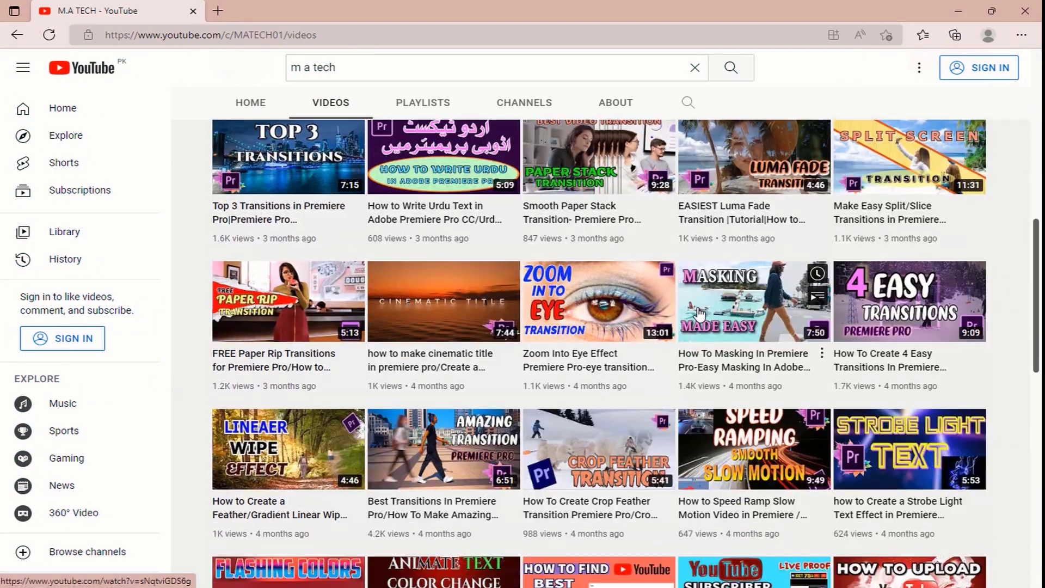
scroll(699, 315, "down", 2)
scroll(699, 315, "down", 3)
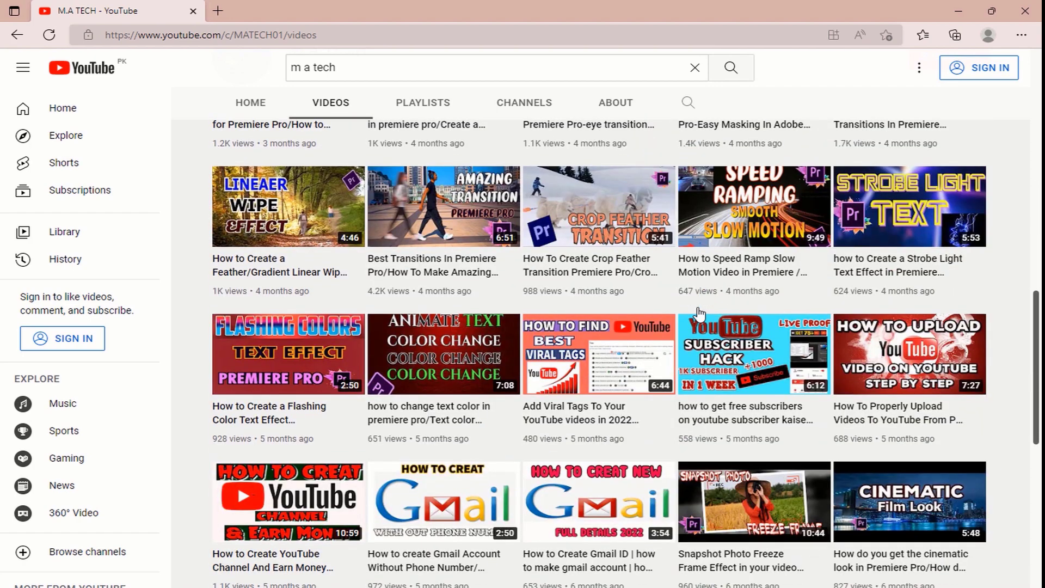
scroll(699, 314, "down", 2)
scroll(700, 314, "down", 3)
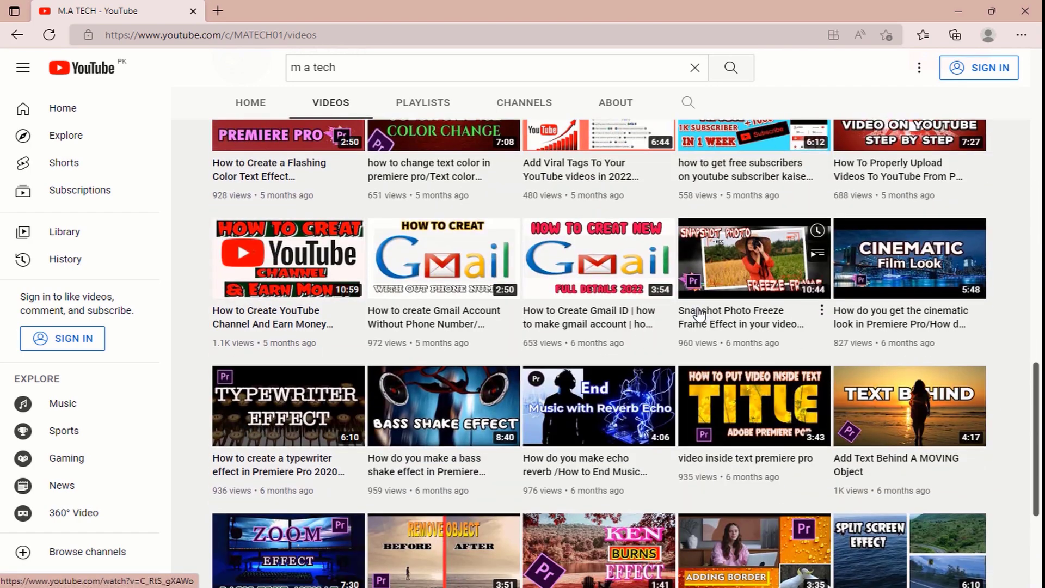
scroll(700, 314, "down", 4)
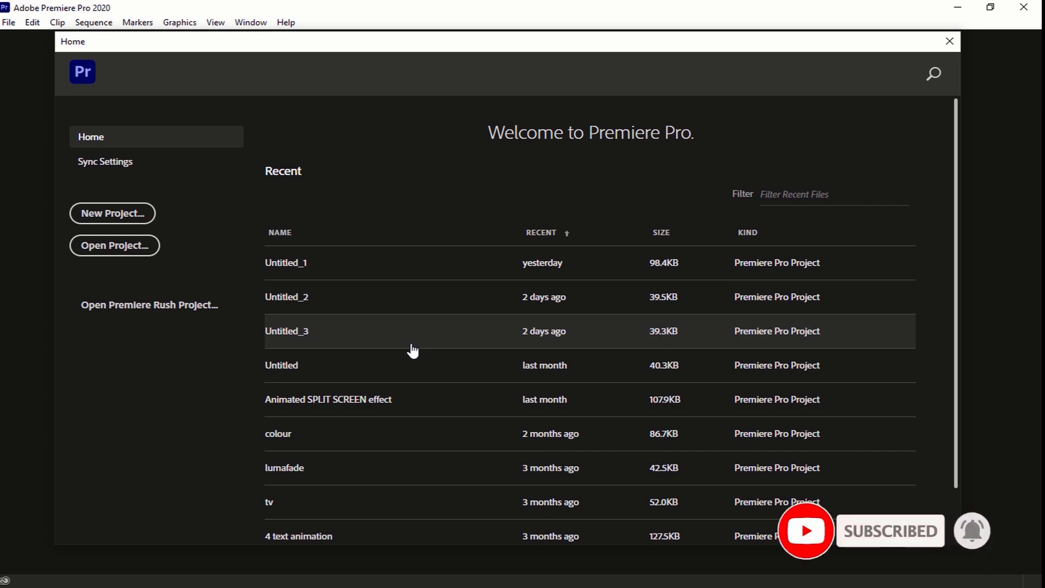
- Create a new project from the Home screen with the name 'premiere pro'
left_click(129, 218)
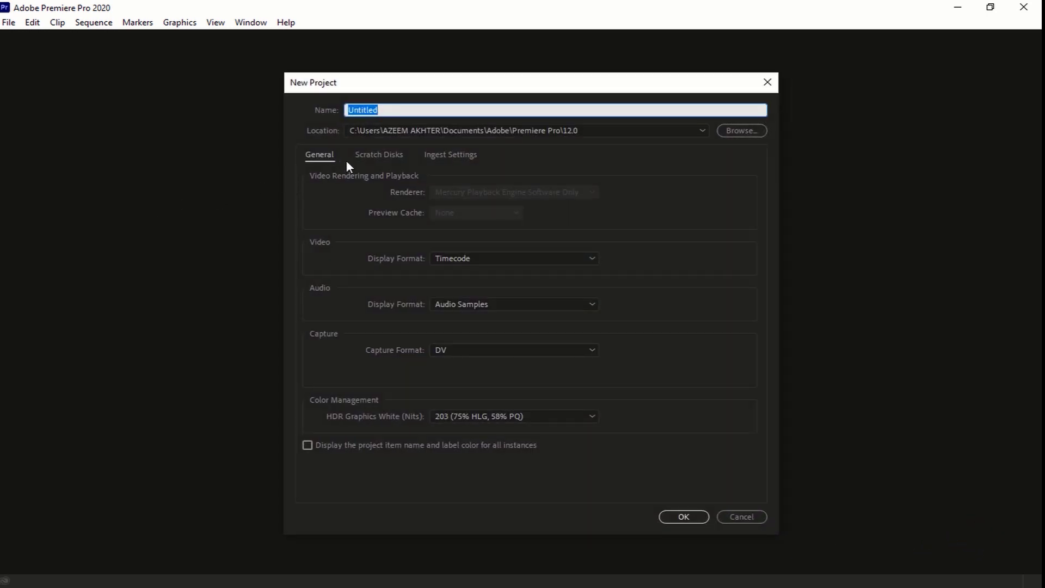
left_click_drag(392, 110, 342, 112)
type("pre")
type("miere ")
type("pro")
left_click(681, 516)
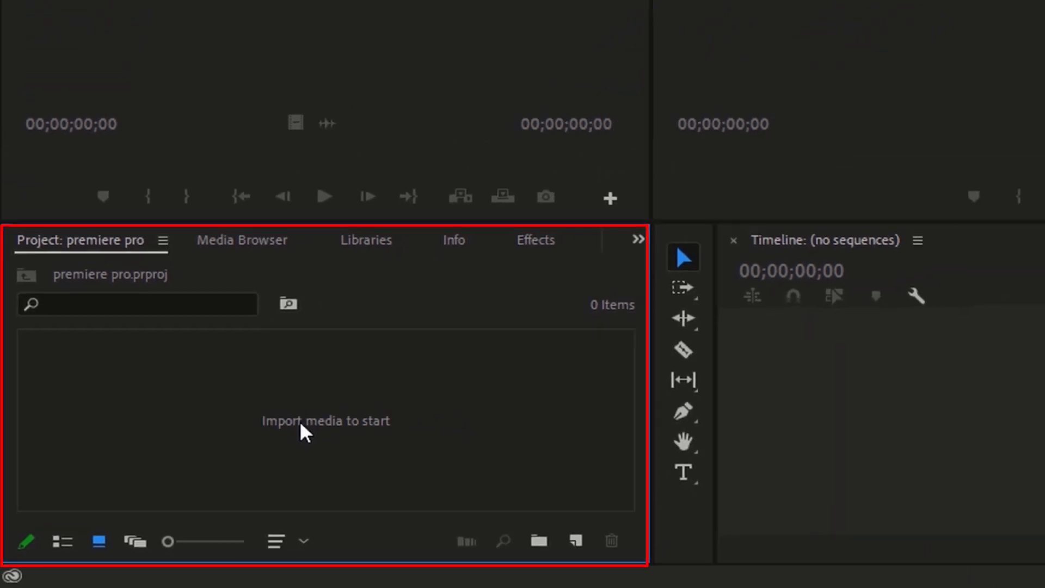
- Import the '4k A Man Walking Alone In...' sunset video into the empty Project panel
double_click(372, 383)
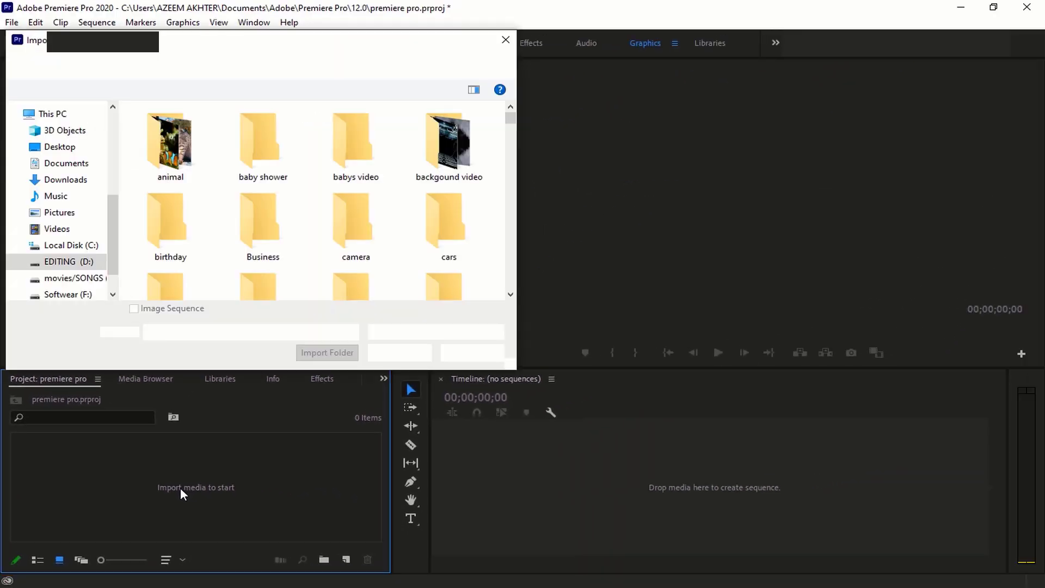
scroll(421, 211, "down", 5)
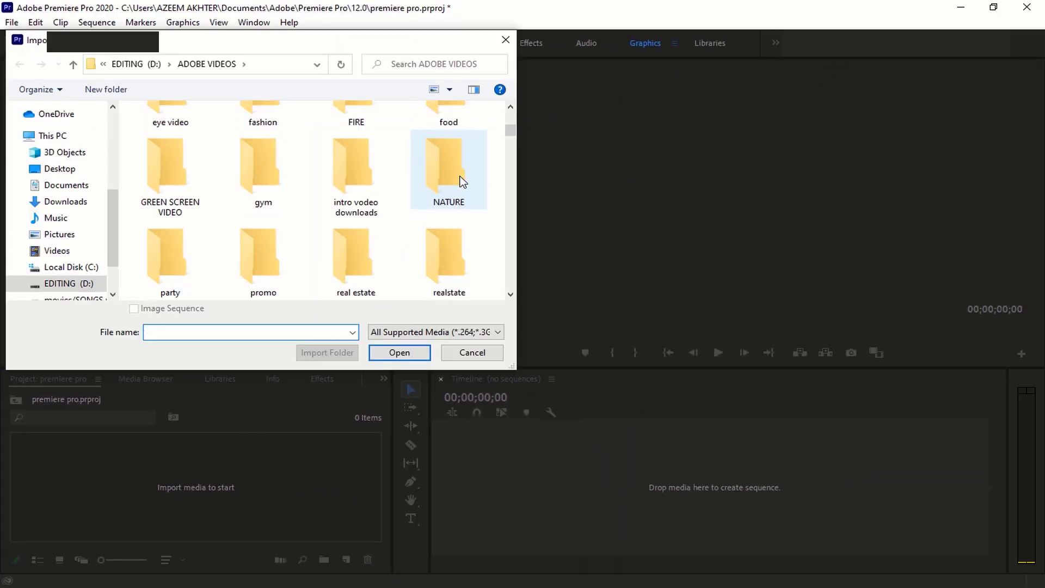
scroll(460, 209, "down", 5)
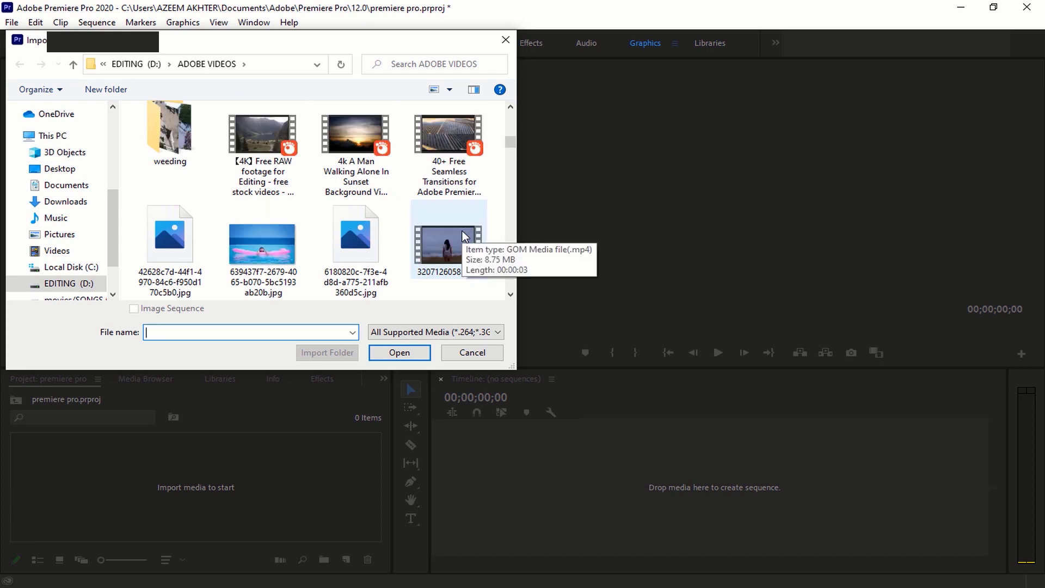
left_click(355, 153)
left_click(406, 351)
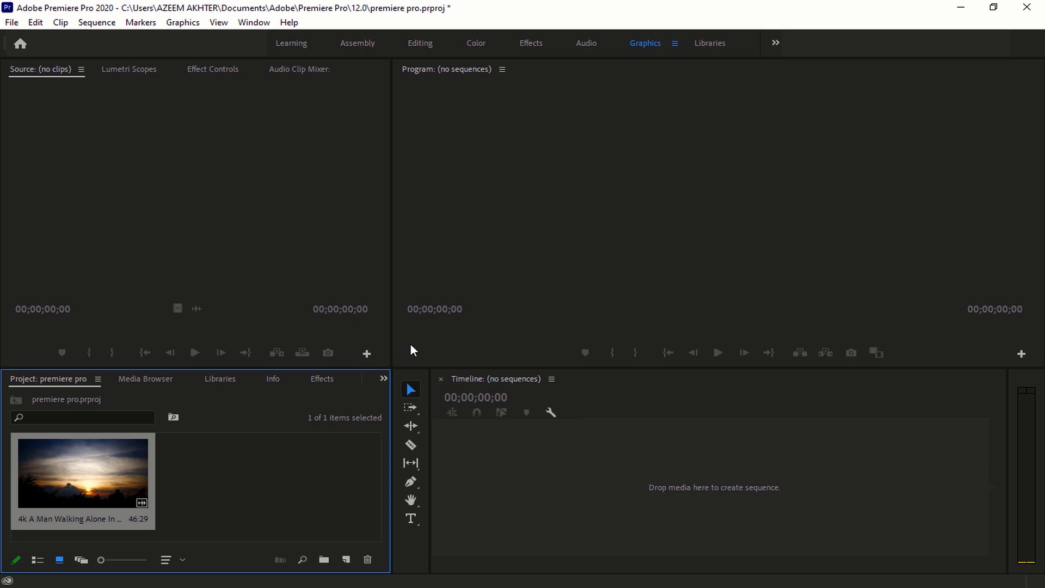
- Load the sunset clip in the Source Monitor, play and stop it, and scrub back earlier
left_click(246, 501)
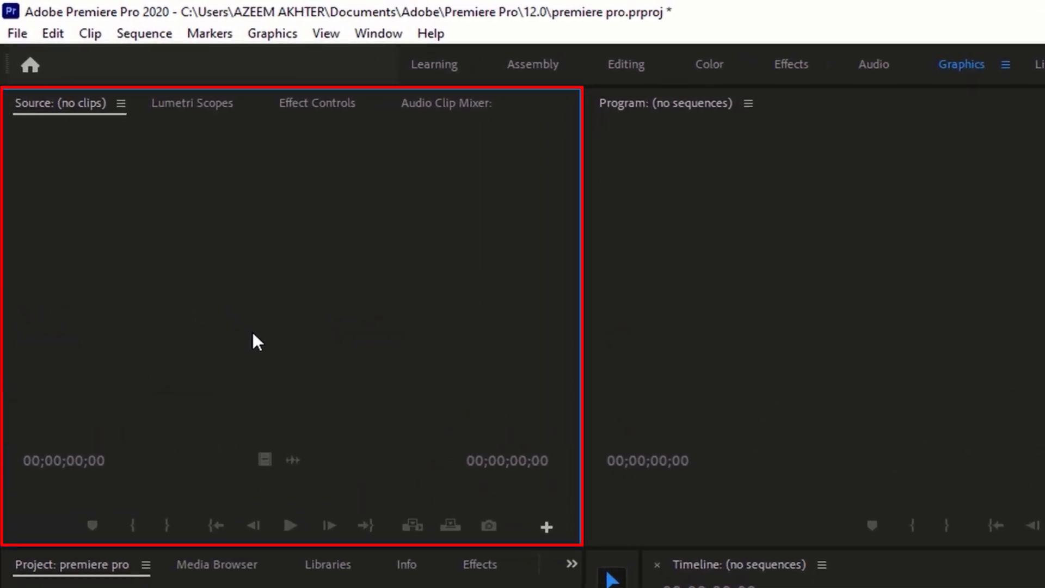
left_click(96, 474)
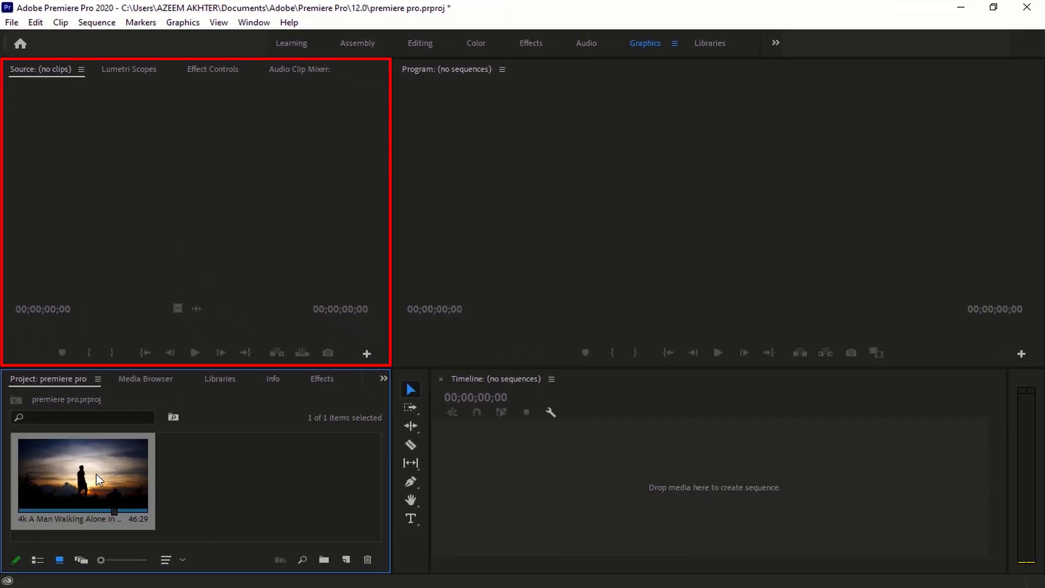
double_click(97, 475)
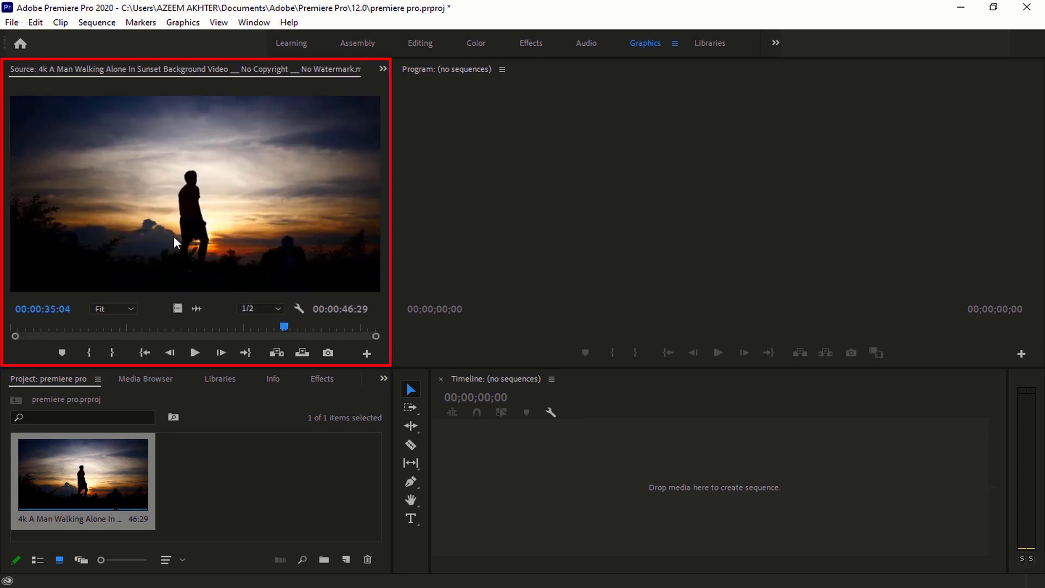
left_click(199, 358)
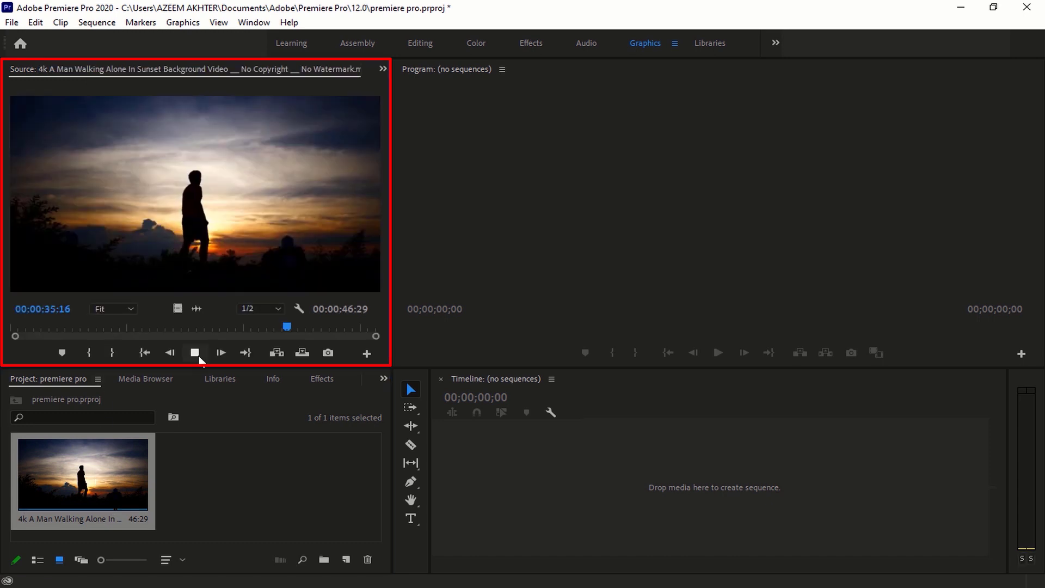
left_click(195, 353)
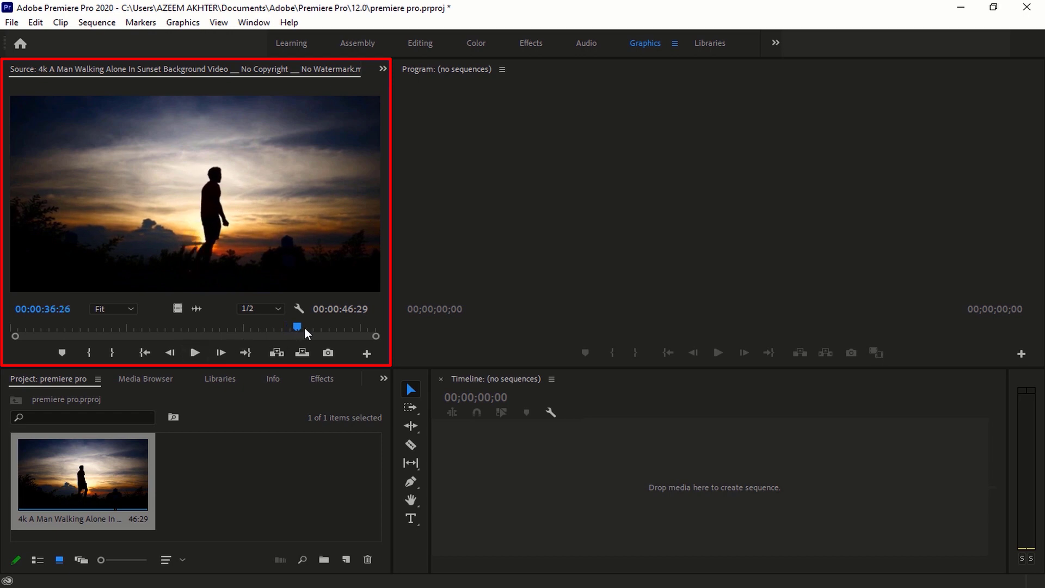
left_click_drag(297, 327, 154, 327)
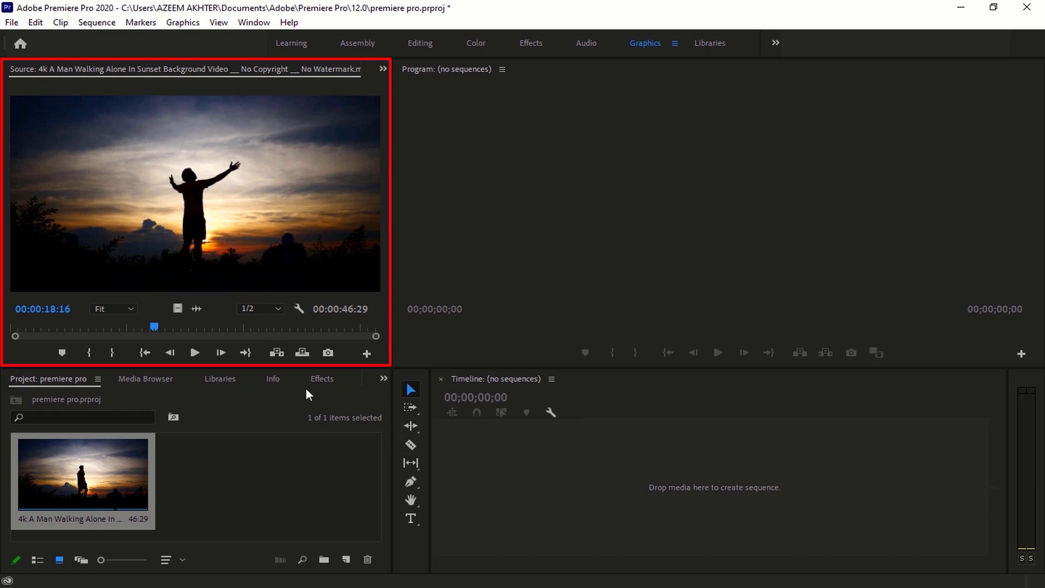
left_click(616, 512)
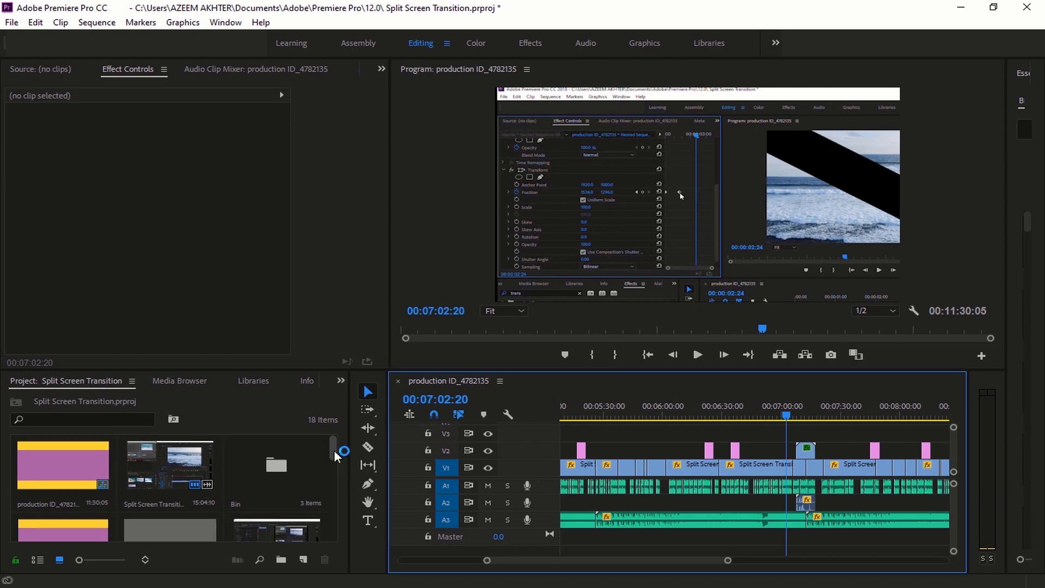
- Place the playhead at 00:06:36:05 in the Split Screen Transition sequence
left_click_drag(336, 456, 339, 495)
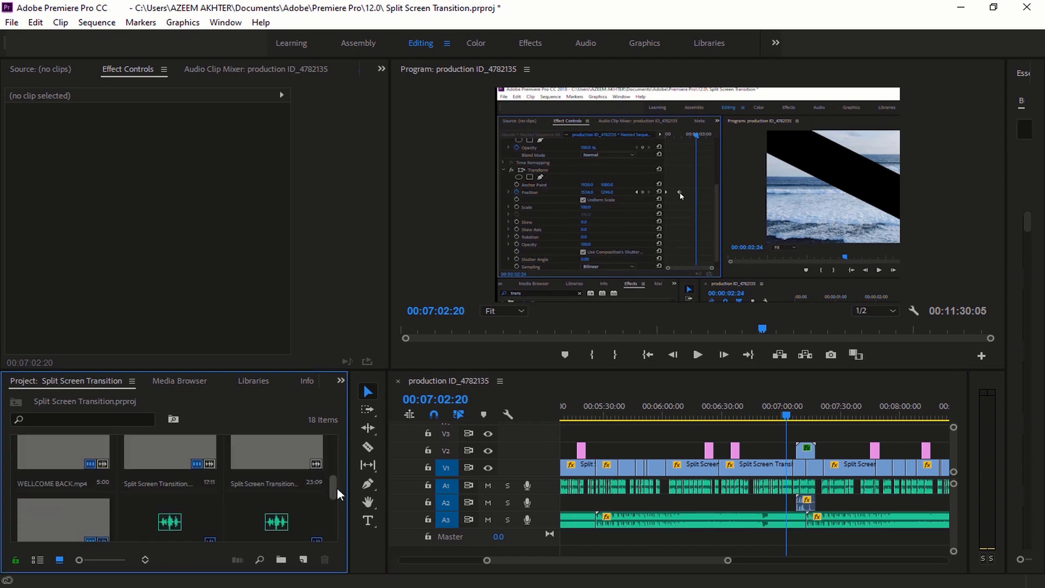
scroll(341, 506, "up", 5)
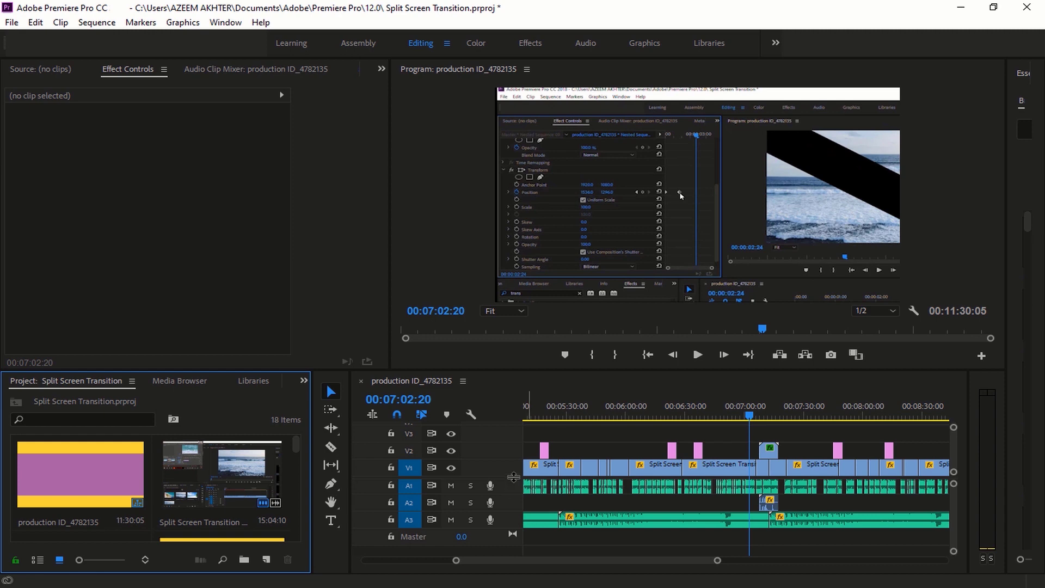
left_click_drag(513, 477, 510, 474)
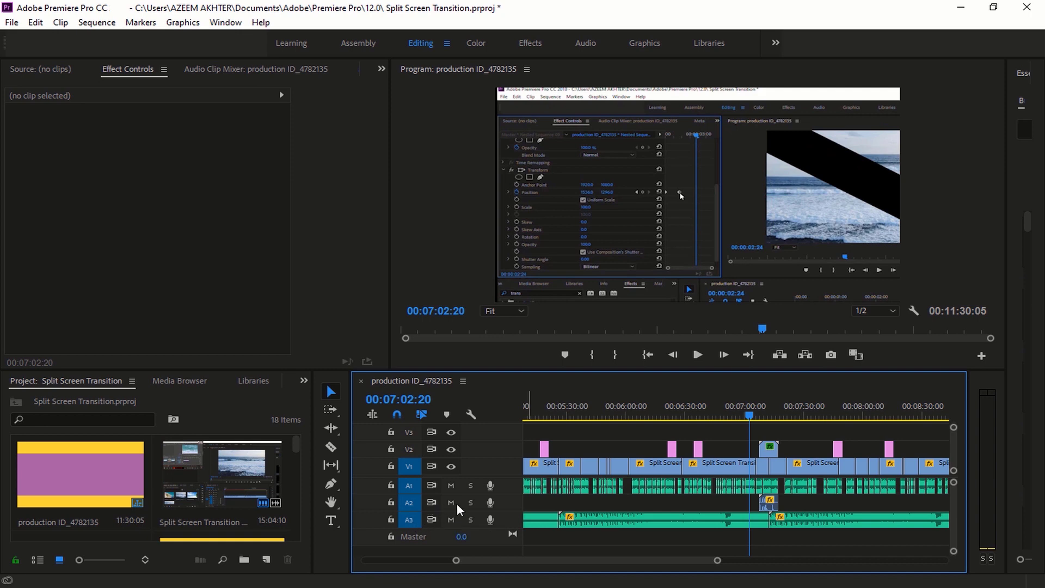
scroll(707, 561, "down", 1)
scroll(711, 563, "down", 3)
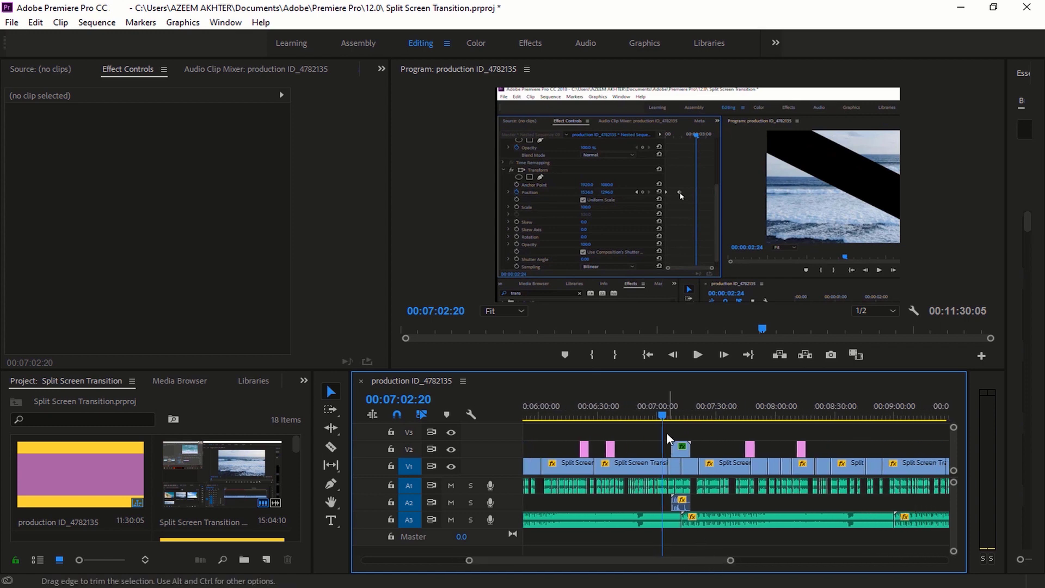
left_click_drag(661, 418, 610, 418)
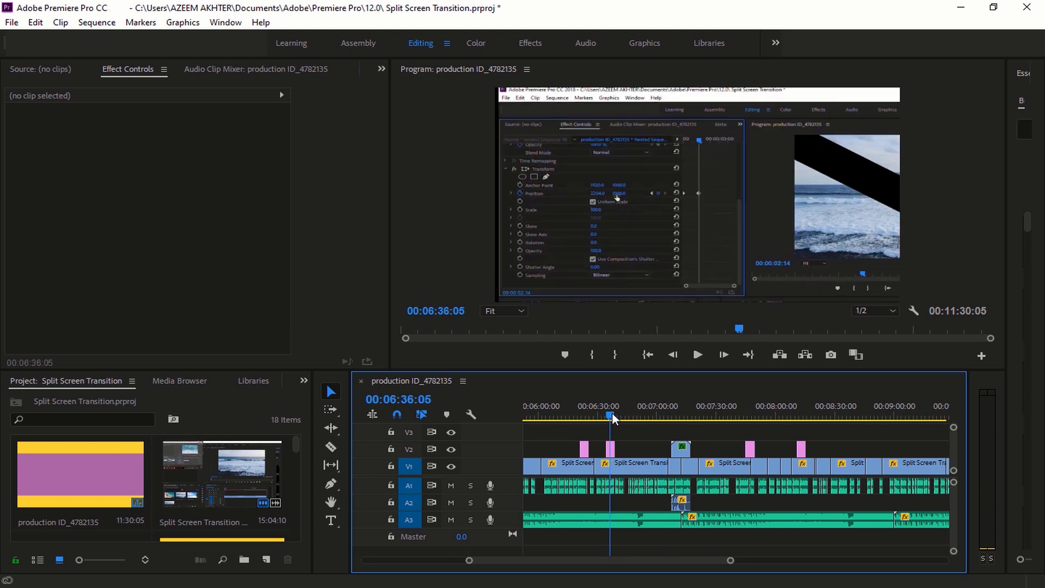
- Hide and re-show tracks V1 and V2, then play and stop the sequence
left_click(451, 466)
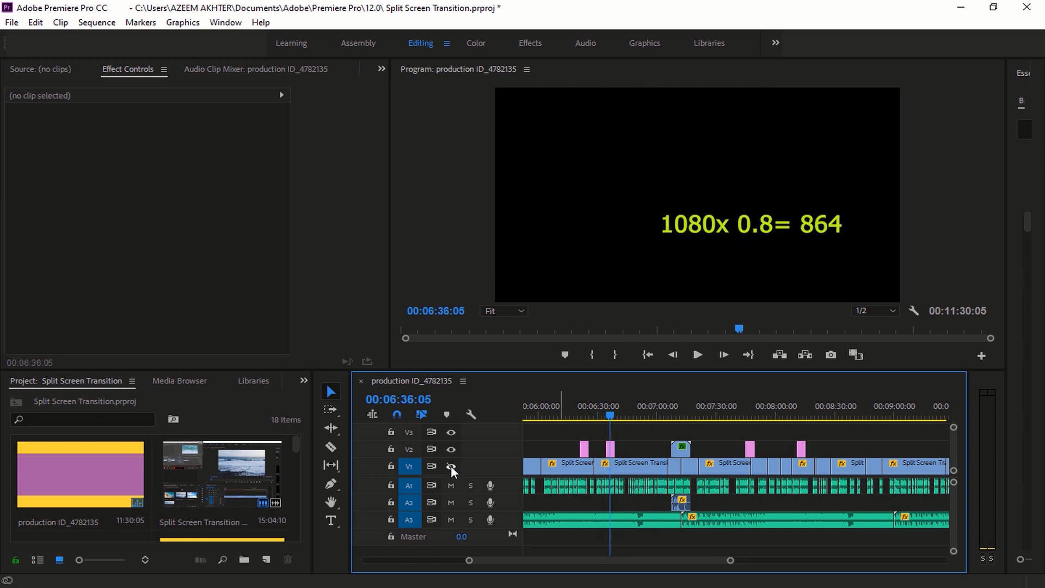
left_click(451, 465)
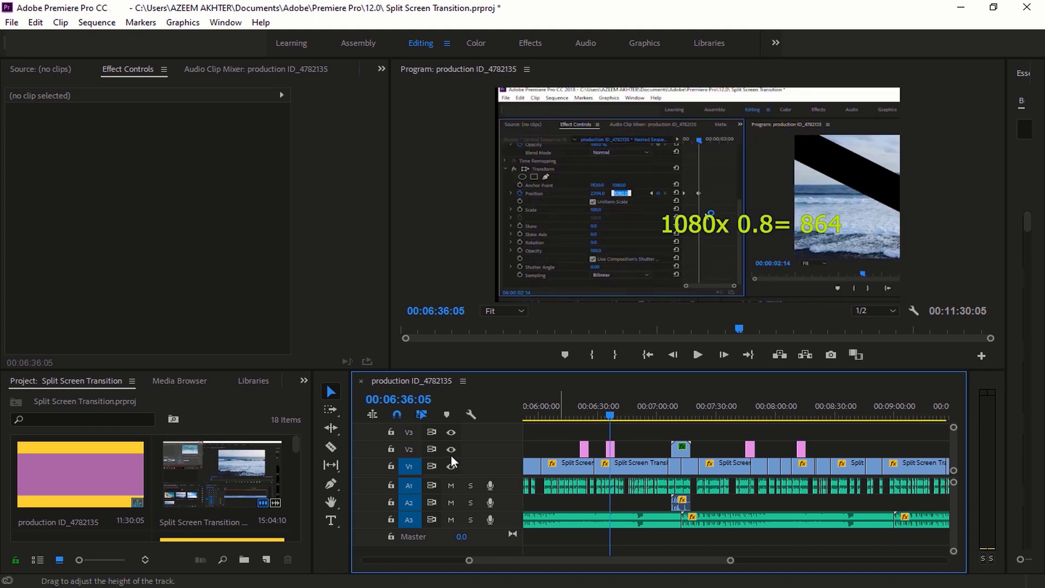
left_click(451, 448)
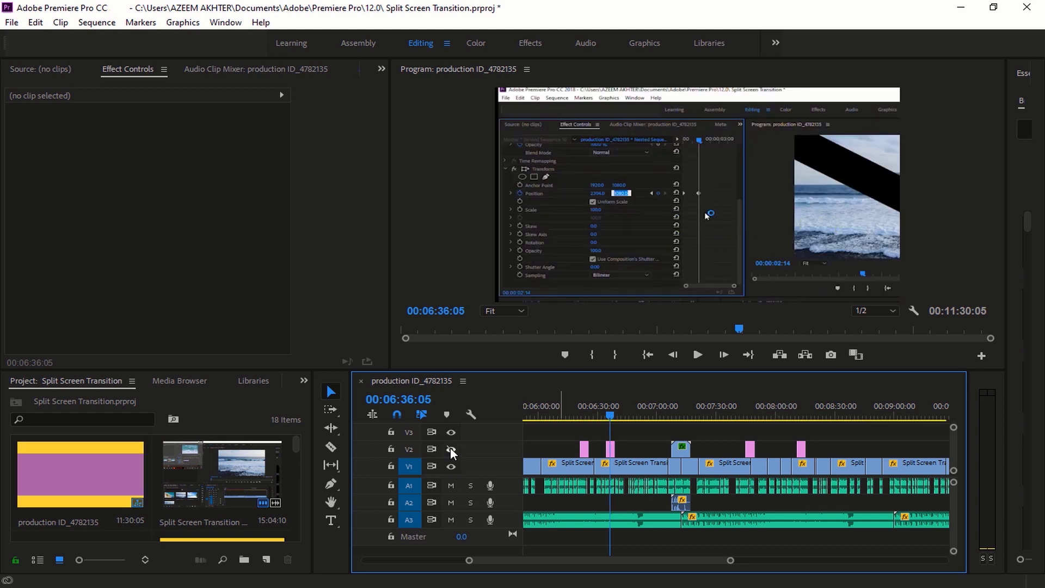
left_click(451, 449)
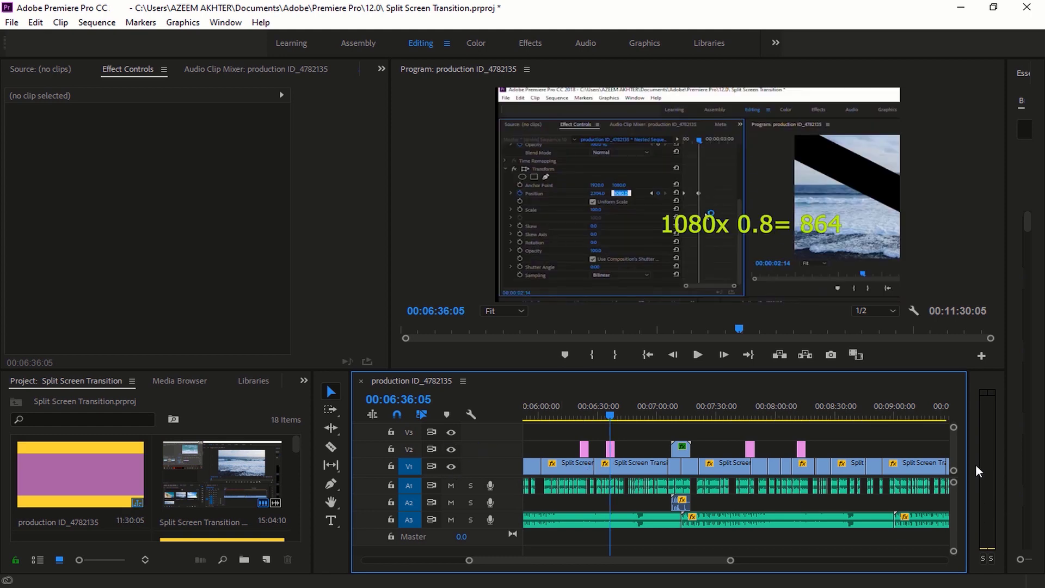
left_click(699, 355)
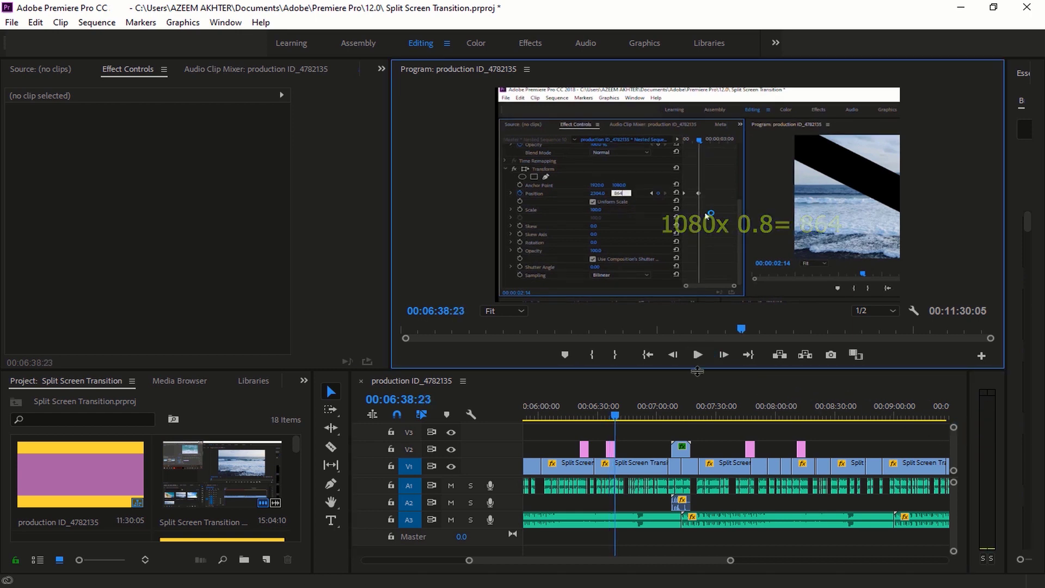
left_click(698, 355)
- Look through Window > Workspaces, switch to the Color workspace, then return to Editing
left_click(235, 25)
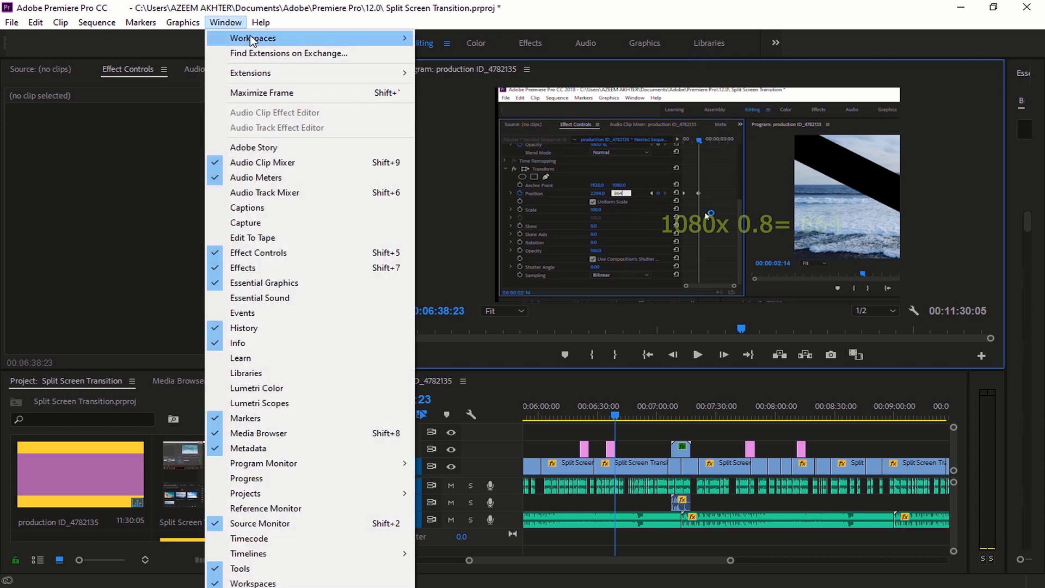
mouse_move(253, 39)
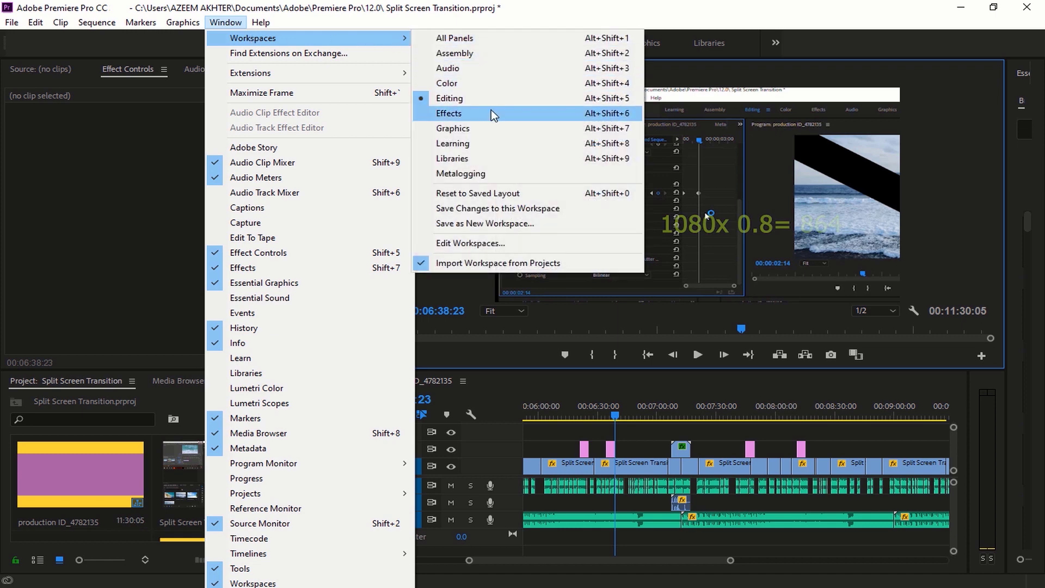
left_click(475, 82)
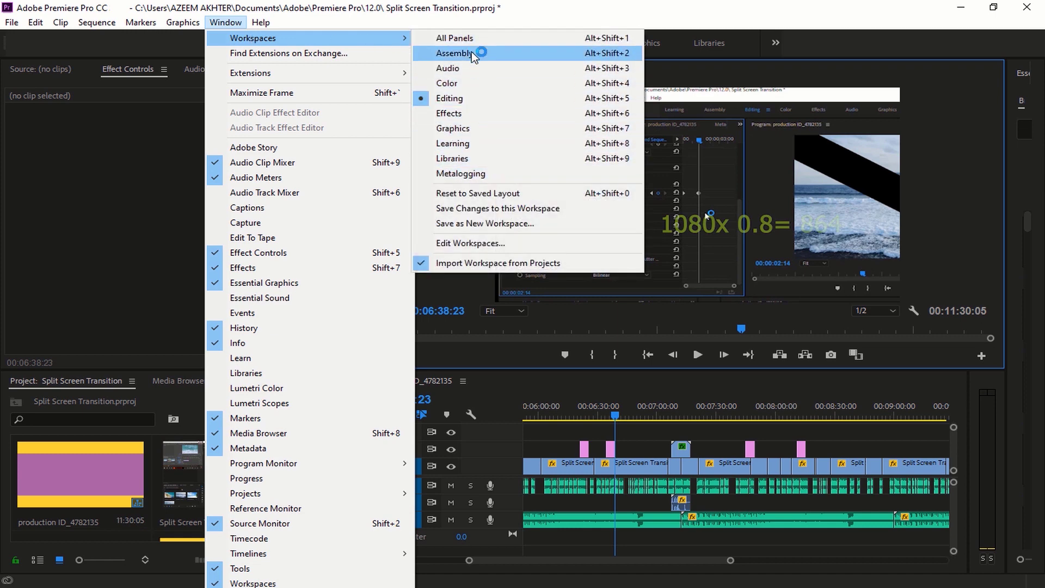
left_click(478, 112)
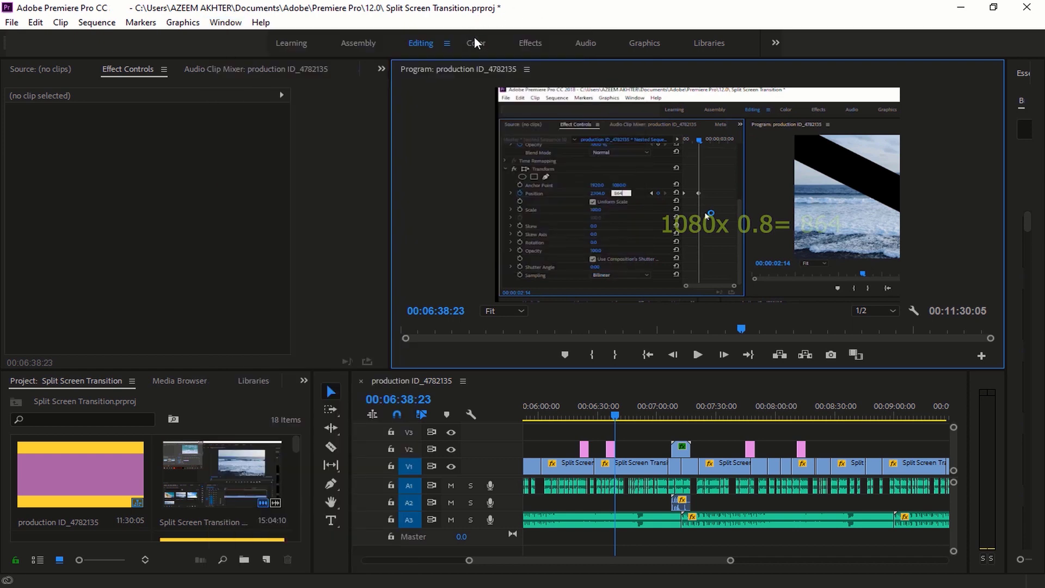
left_click(478, 44)
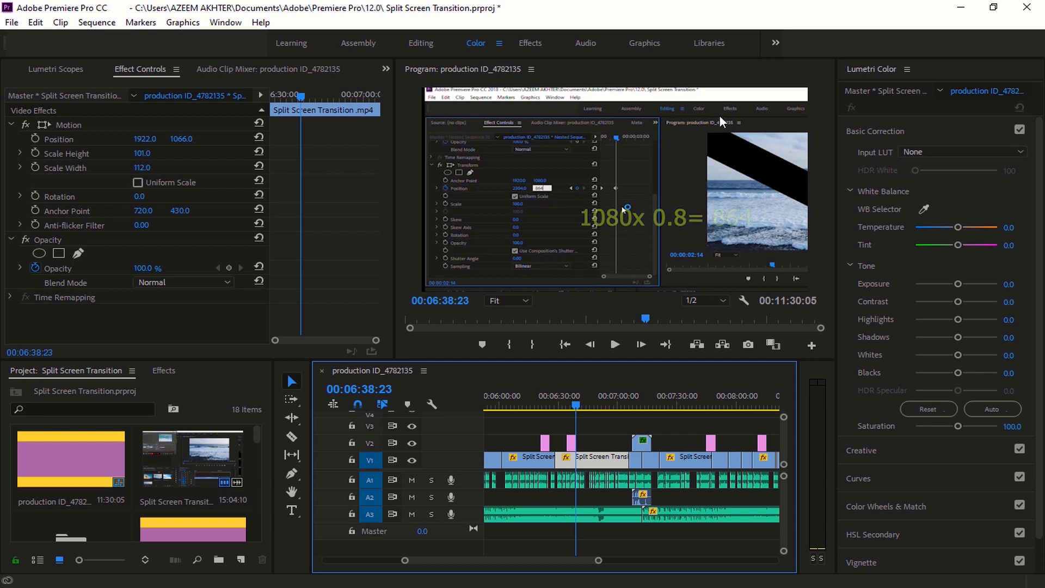
left_click(425, 46)
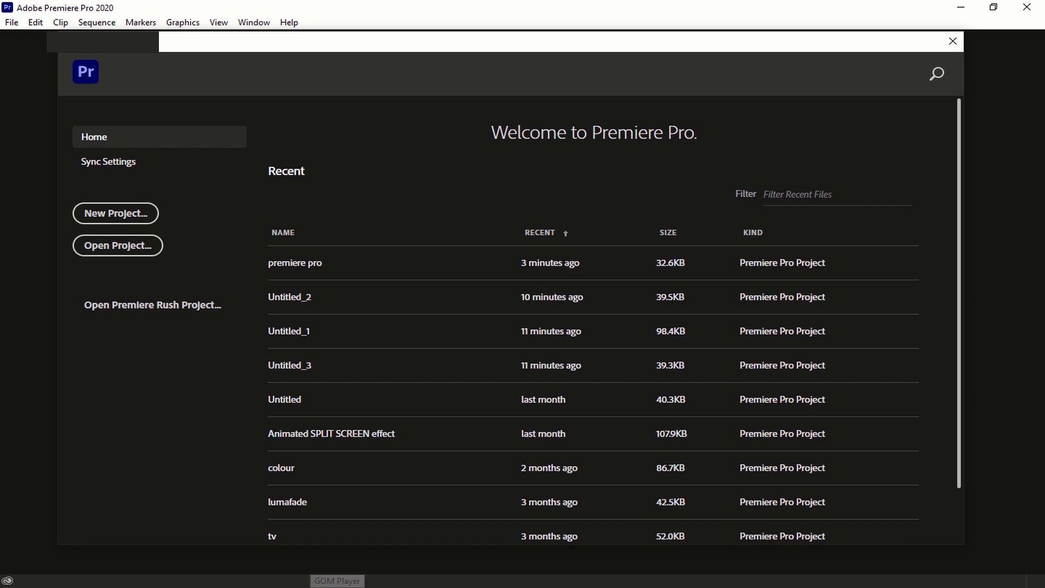
- Create a new 'premiere pro' project with the GPU Acceleration renderer, overwriting the existing file
left_click(119, 213)
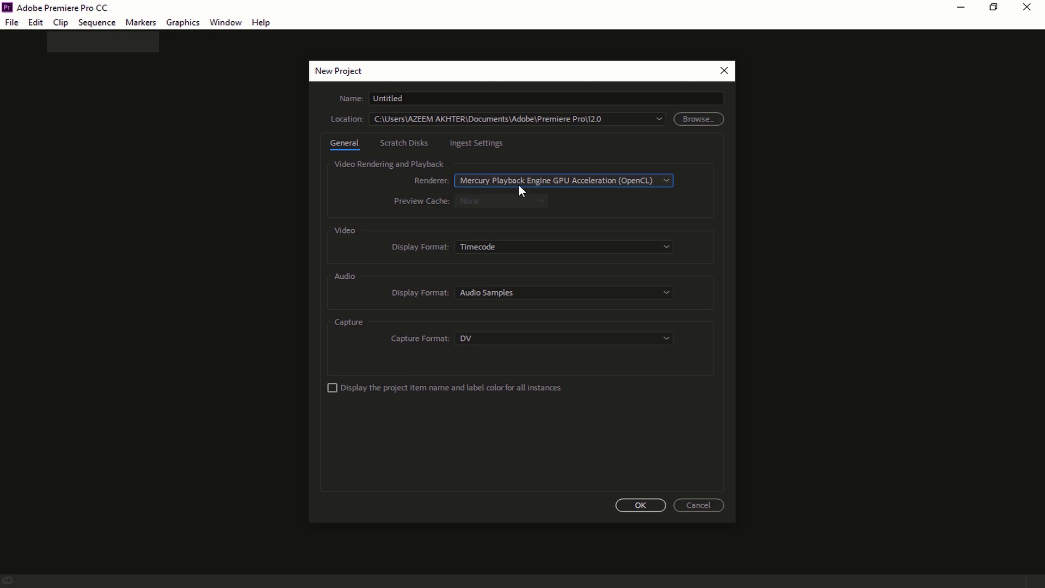
left_click(623, 185)
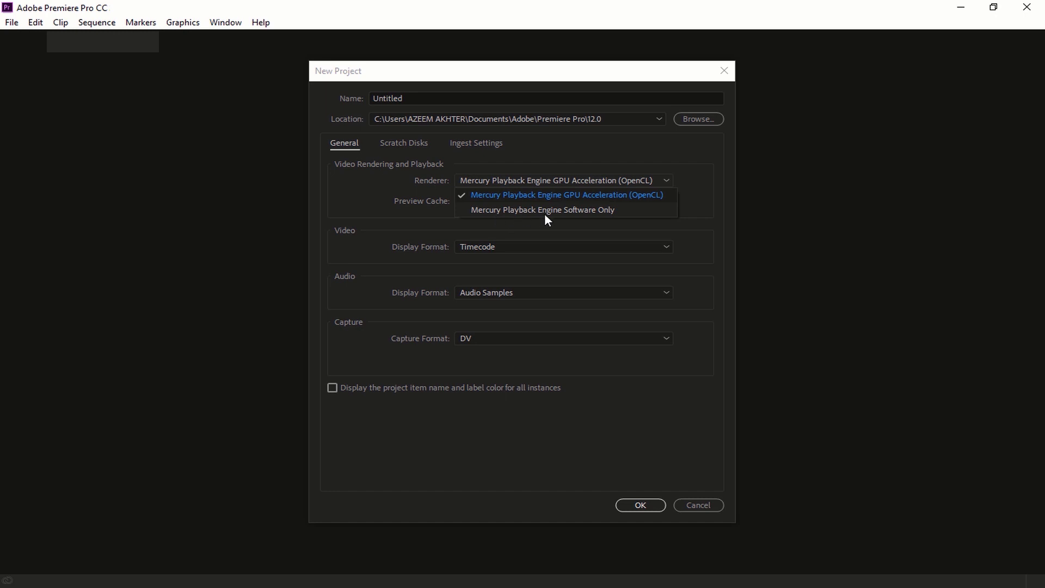
left_click(592, 197)
left_click(585, 185)
left_click(583, 210)
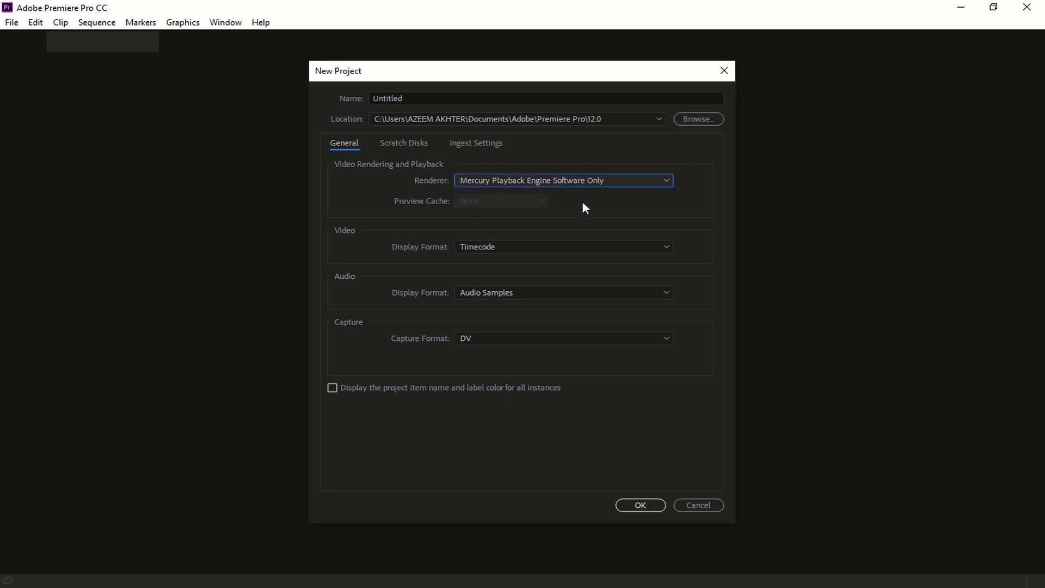
left_click(585, 181)
left_click(584, 195)
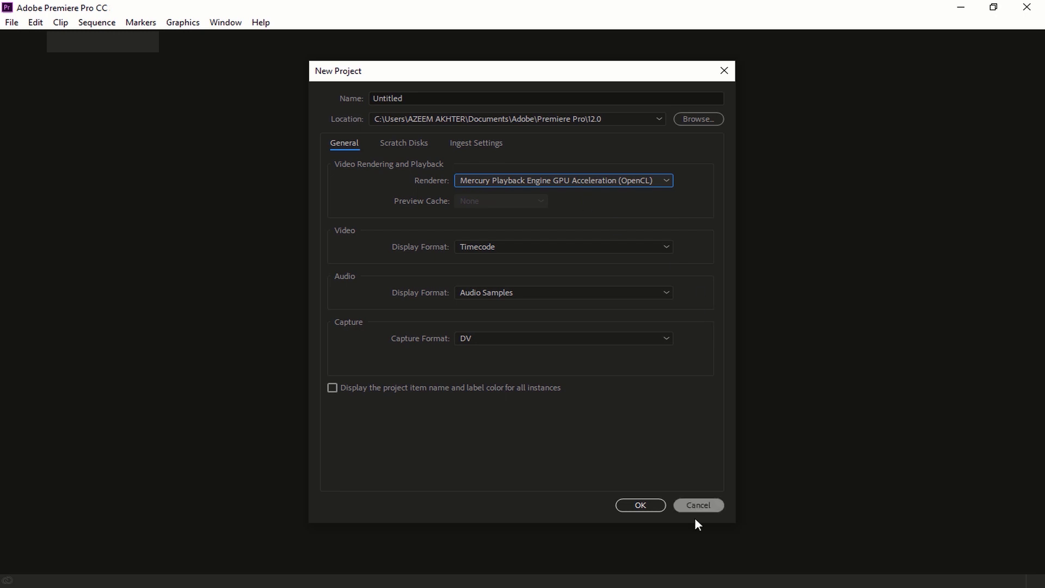
left_click(645, 504)
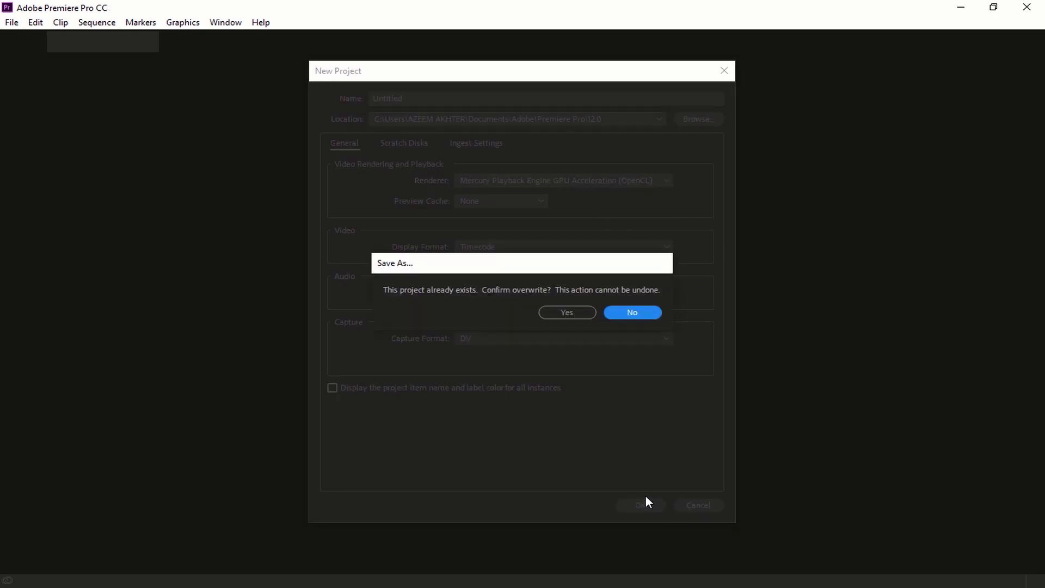
left_click(572, 309)
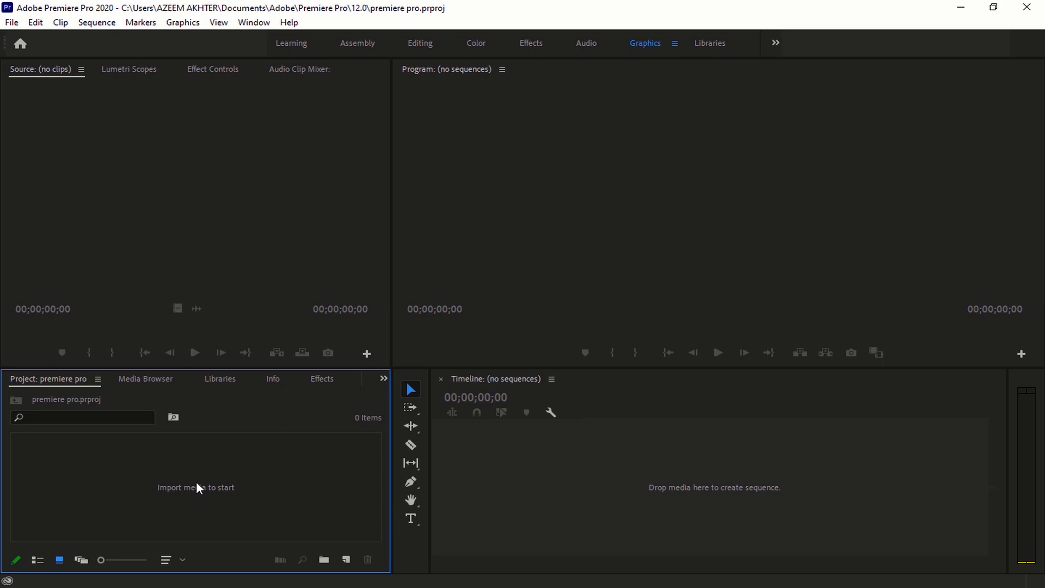
- Import Cars On Highway.mp4 into the project's media list
double_click(186, 488)
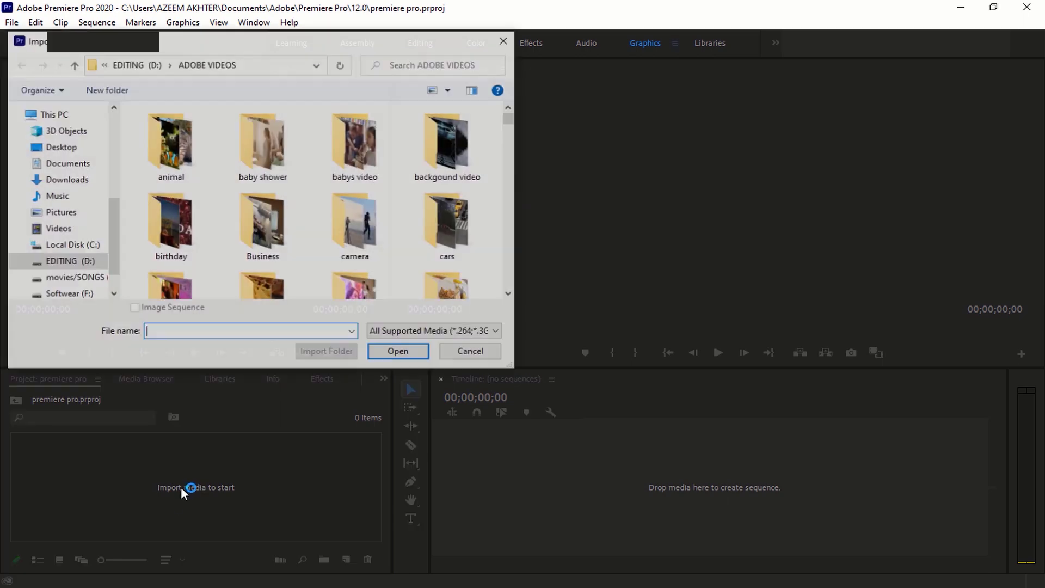
left_click_drag(510, 118, 516, 158)
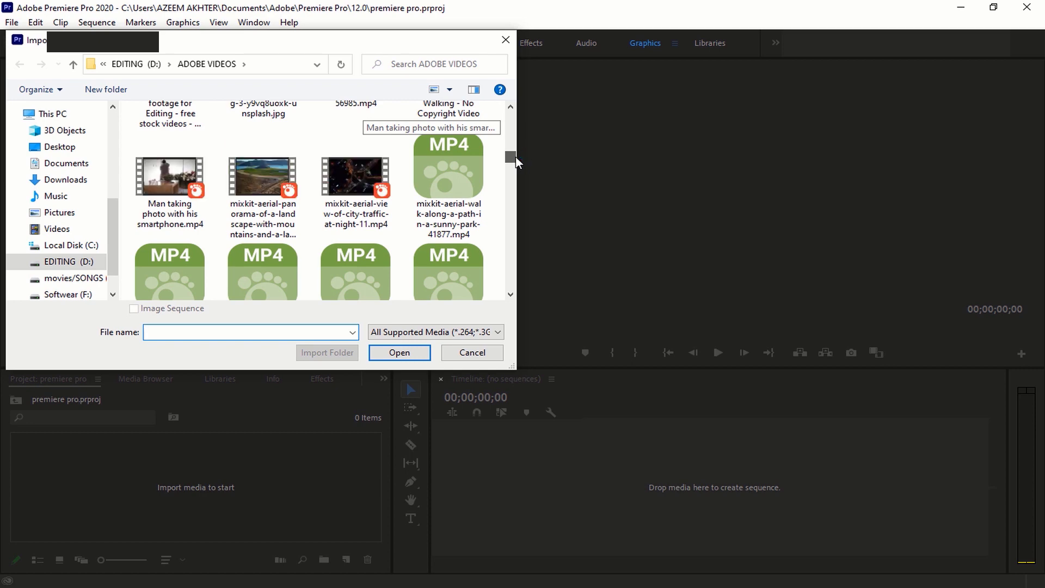
left_click(448, 180)
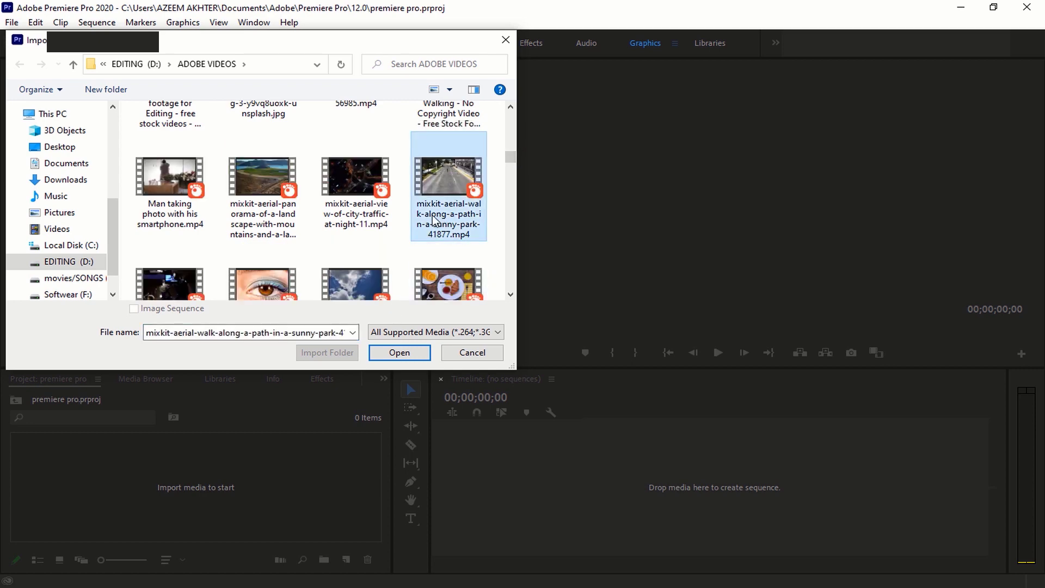
scroll(425, 216, "up", 5)
double_click(262, 130)
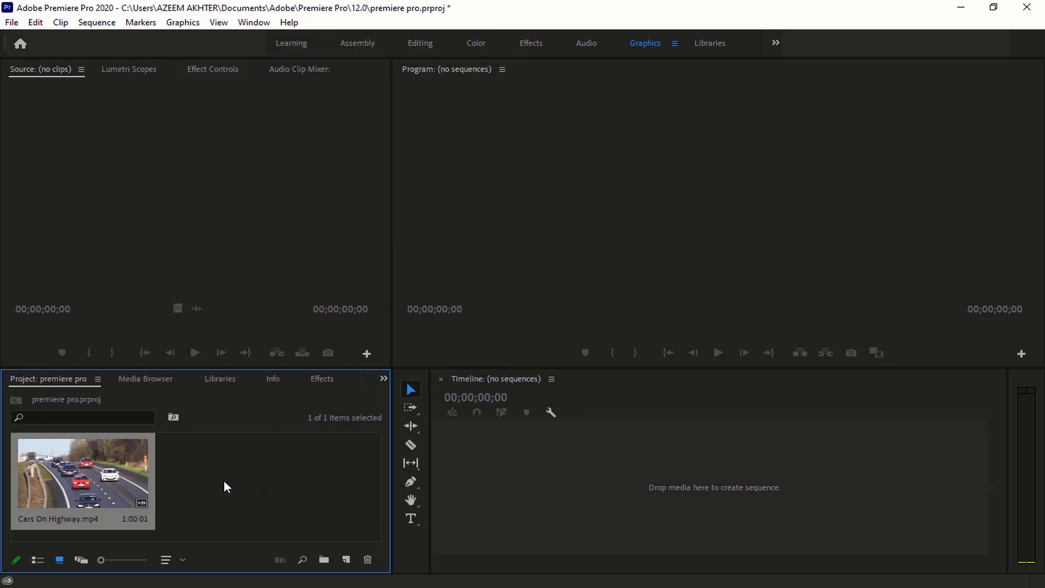
- Reopen Import from the Project panel's context menu, then close it without importing
right_click(227, 486)
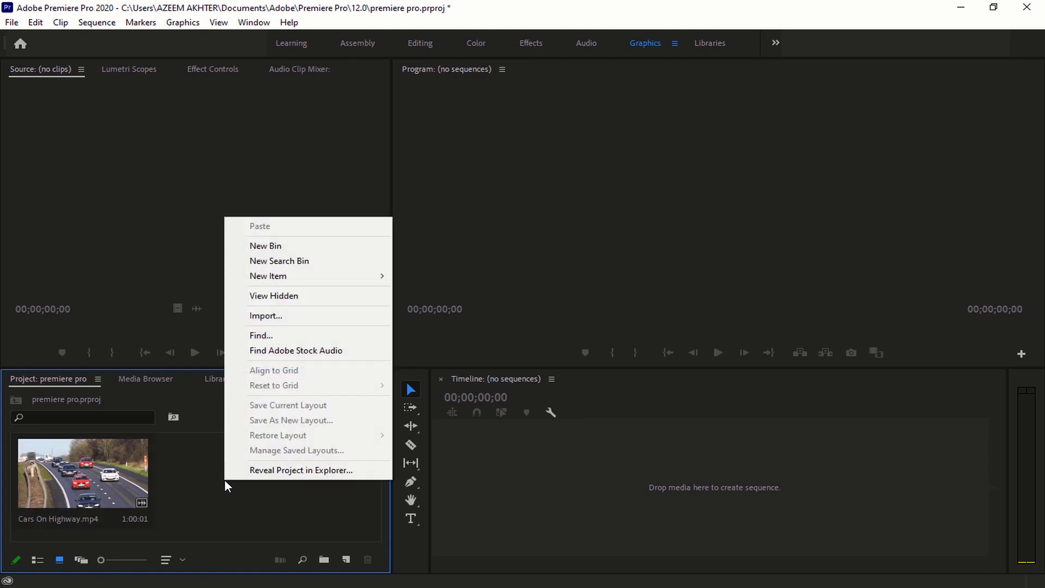
left_click(308, 318)
scroll(399, 266, "down", 2)
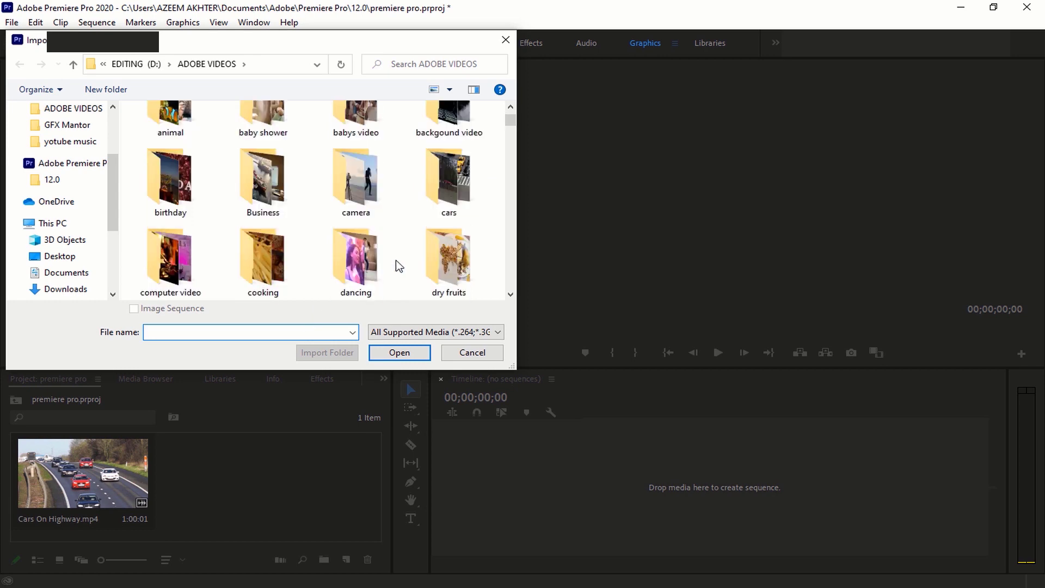
scroll(399, 266, "down", 5)
scroll(399, 265, "down", 3)
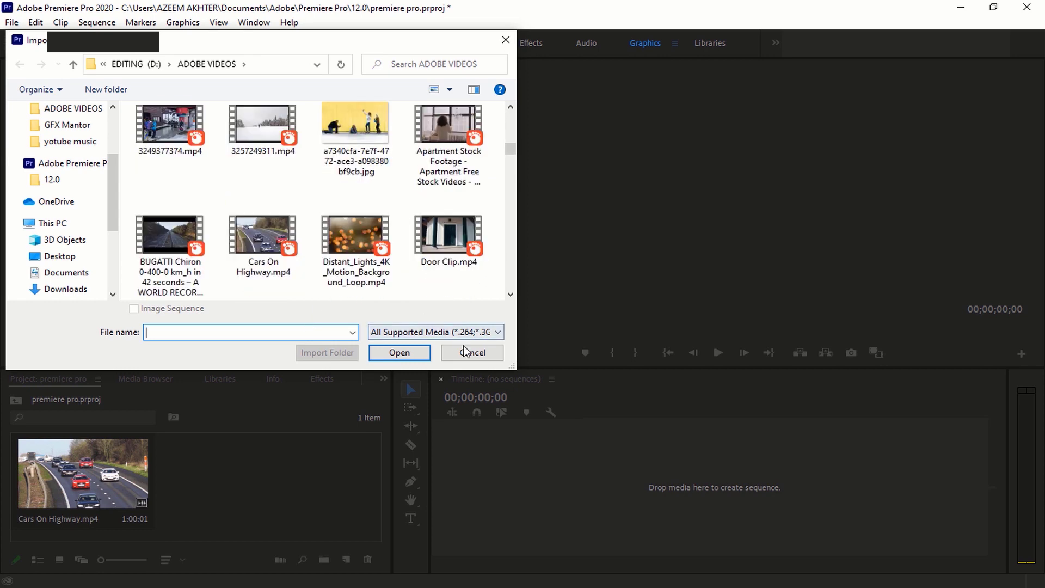
key("Escape")
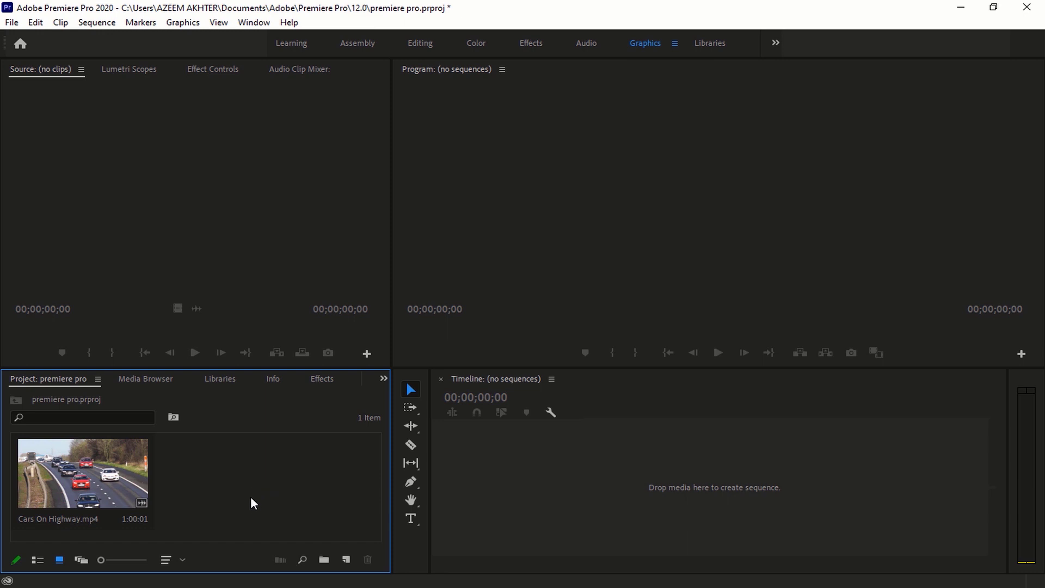
- Create a new bin named 'video' and move Cars On Highway.mp4 into it
right_click(314, 523)
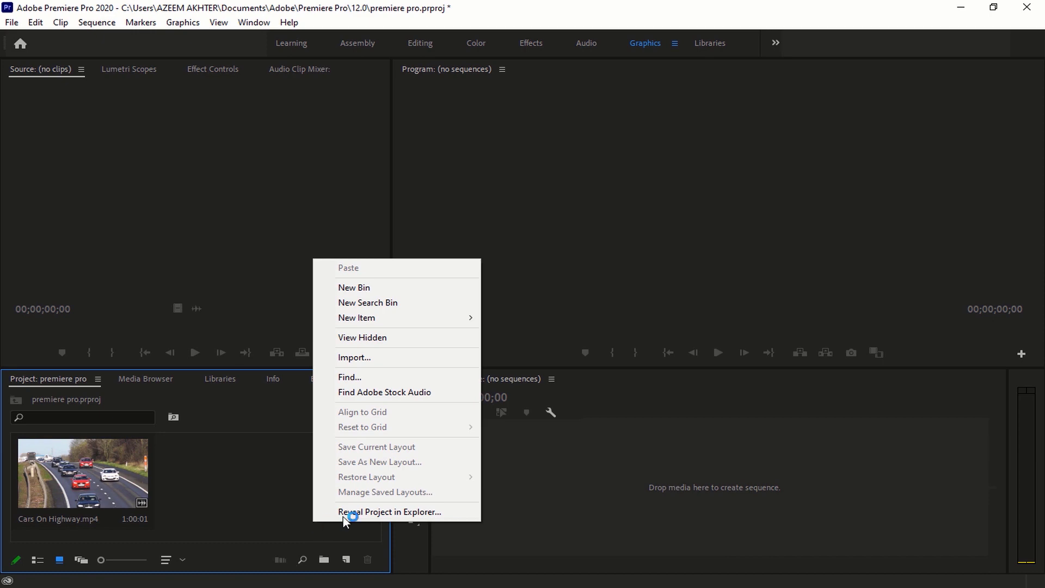
left_click(380, 288)
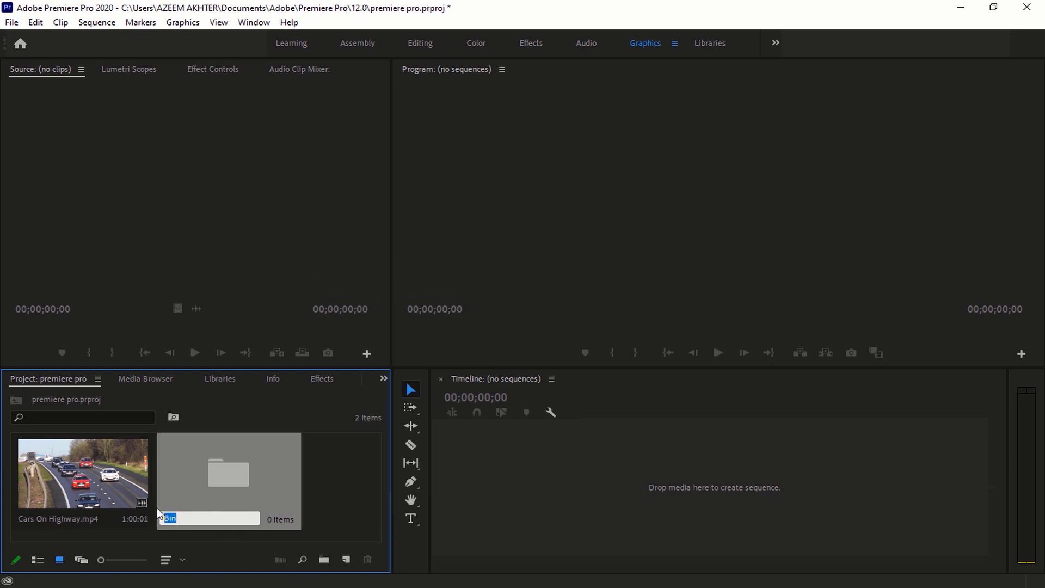
type("video")
left_click(352, 495)
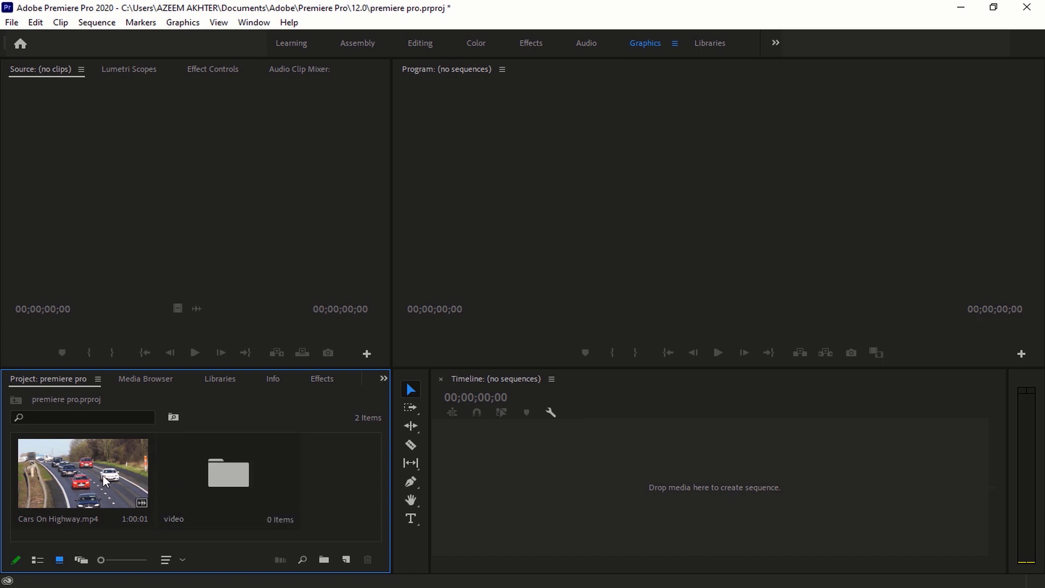
left_click_drag(92, 473, 211, 492)
- Inside the video bin, import the Distant_Lights_4K_Motion clip
double_click(93, 470)
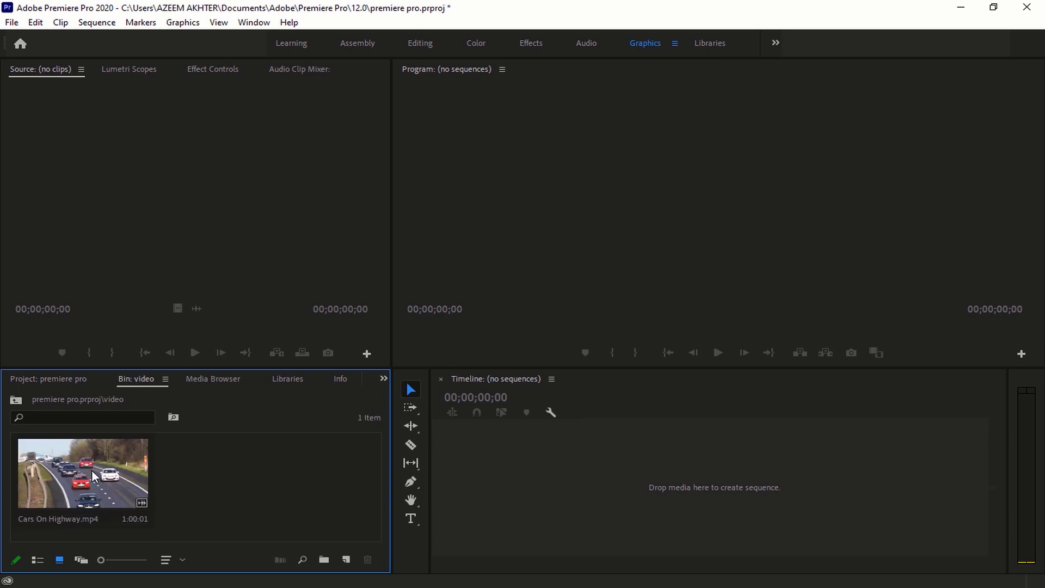
right_click(184, 475)
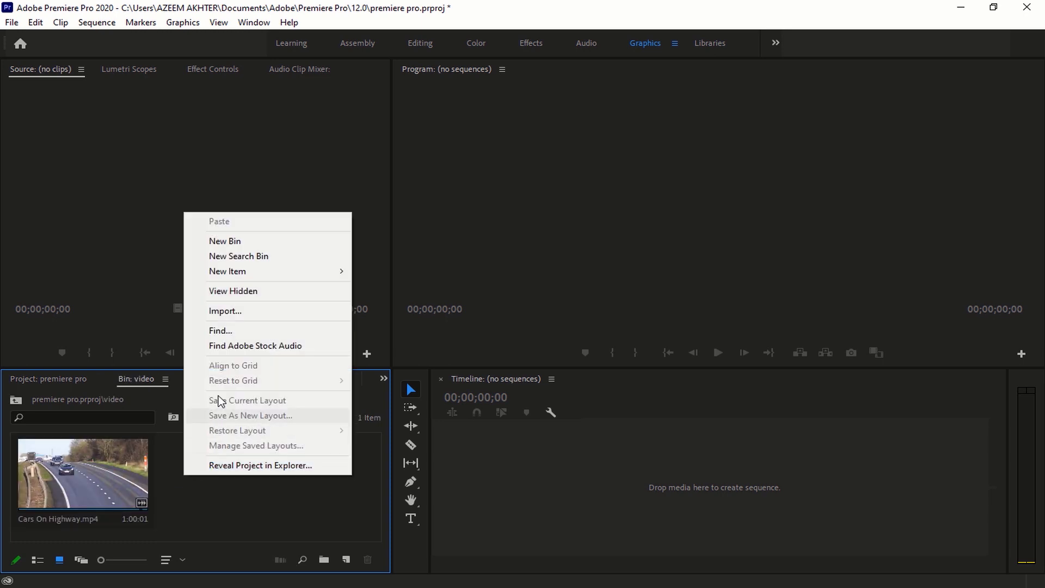
left_click(244, 497)
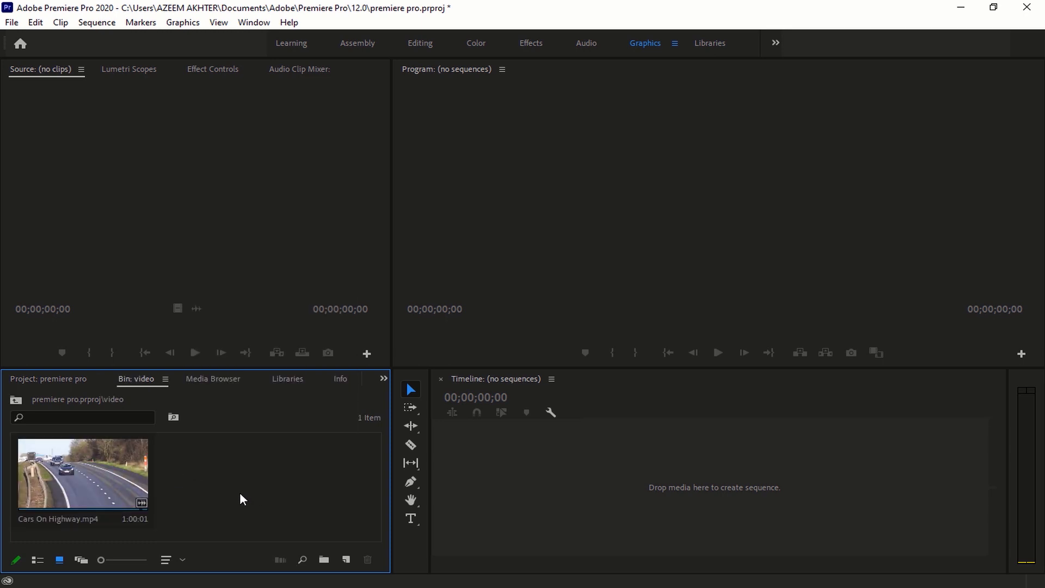
double_click(240, 492)
scroll(452, 251, "down", 3)
scroll(468, 224, "down", 3)
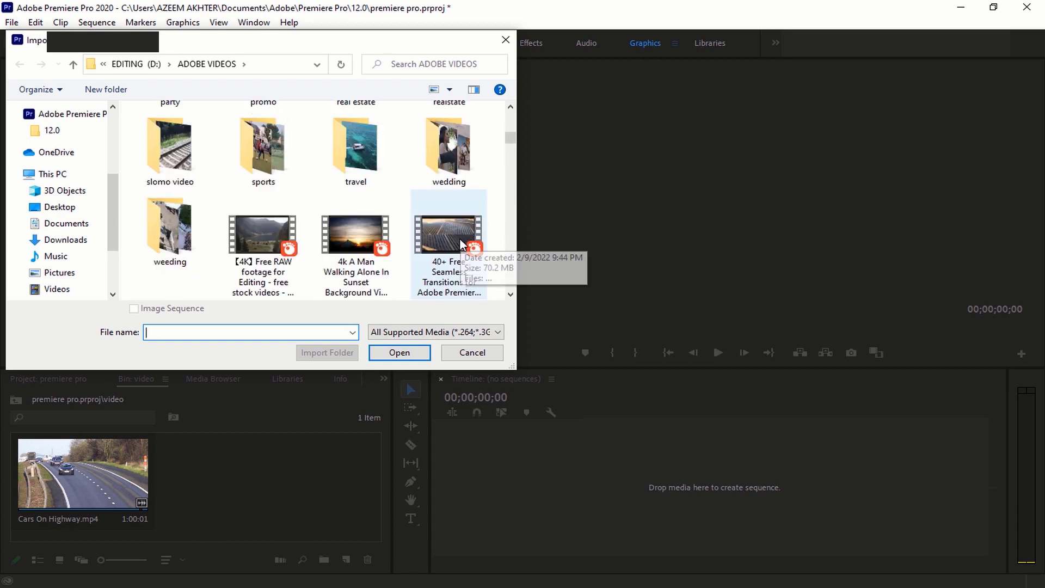
scroll(319, 283, "down", 3)
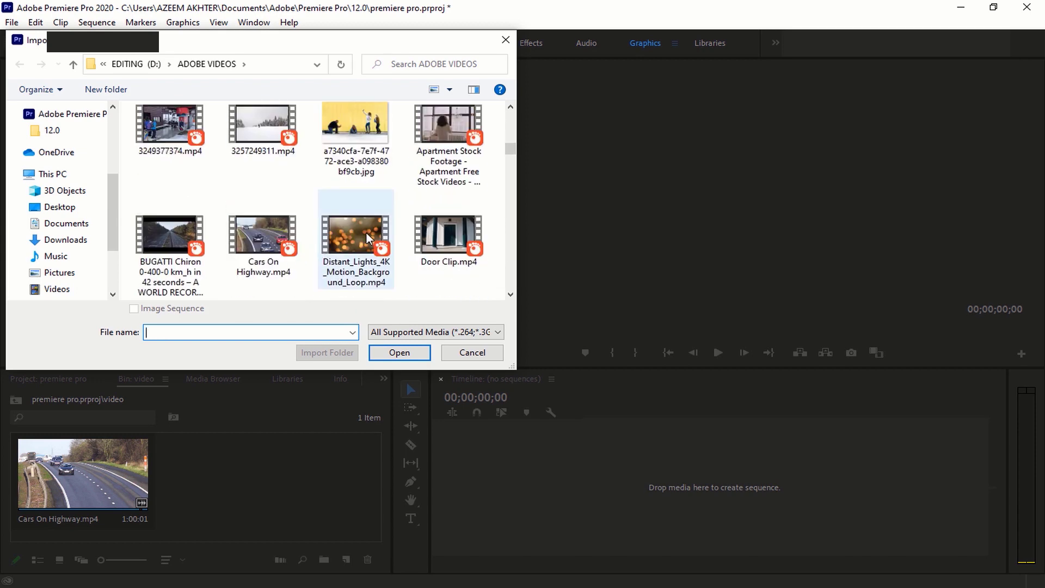
double_click(367, 233)
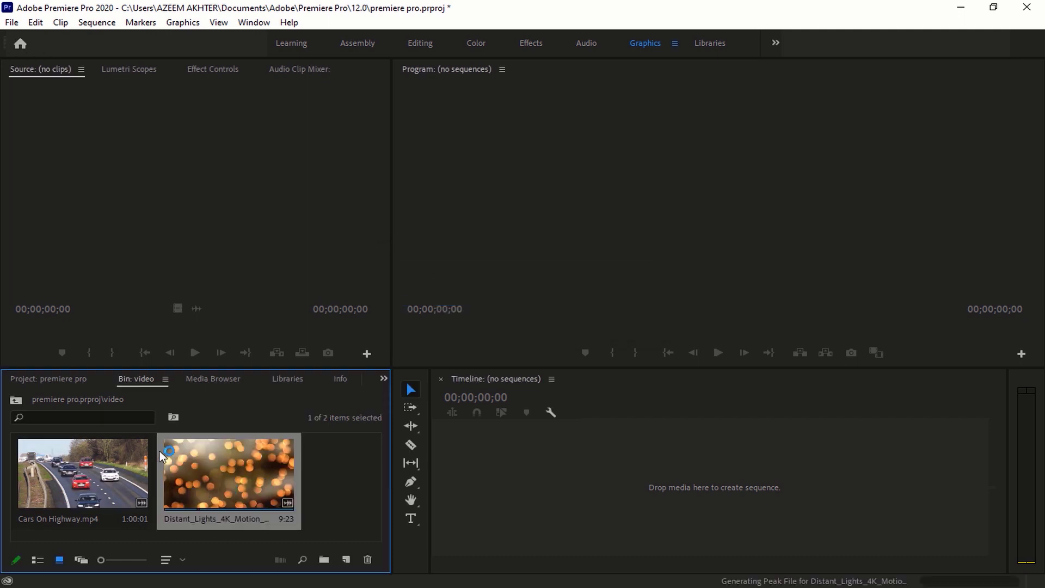
- Create an 'audio' bin at the project's top level and open it, importing nothing
left_click(65, 381)
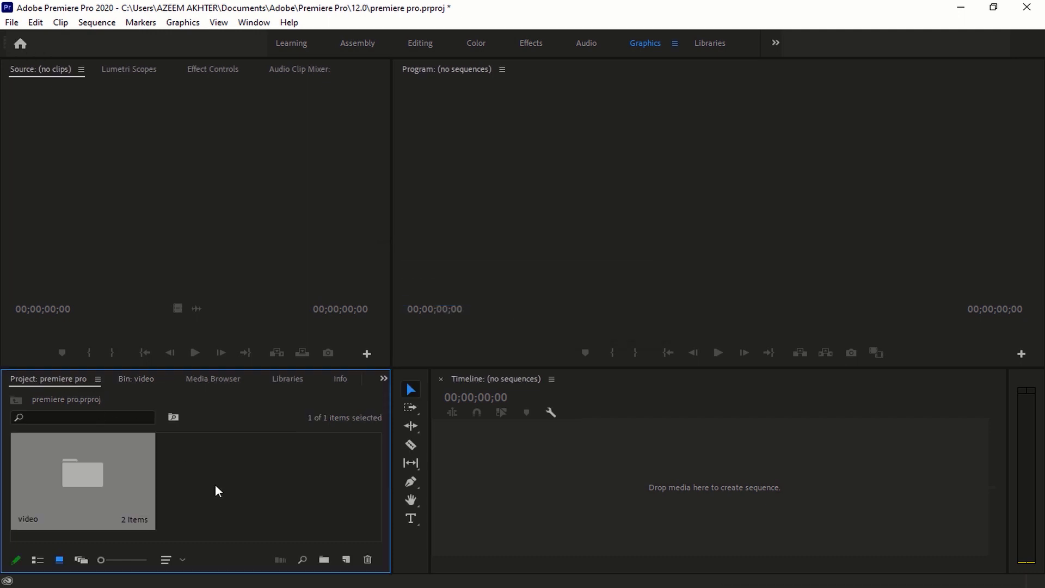
right_click(230, 479)
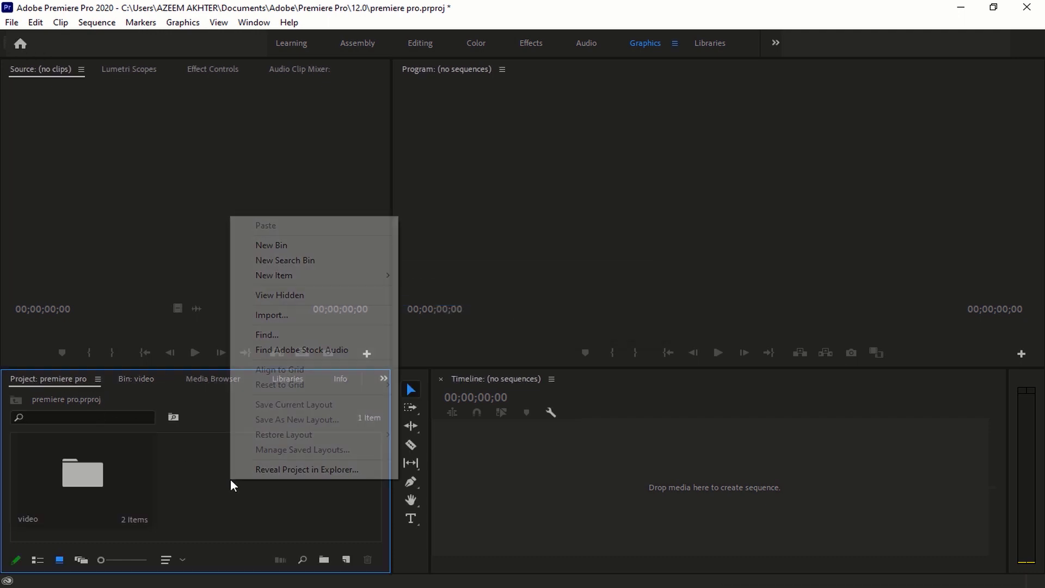
left_click(282, 246)
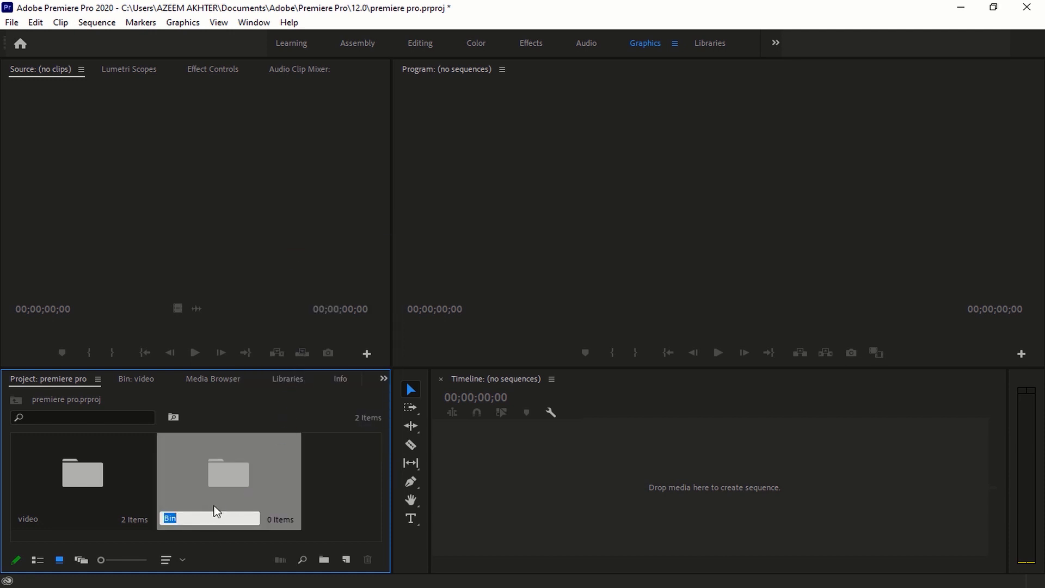
type("a")
type("udio")
left_click(350, 511)
double_click(261, 479)
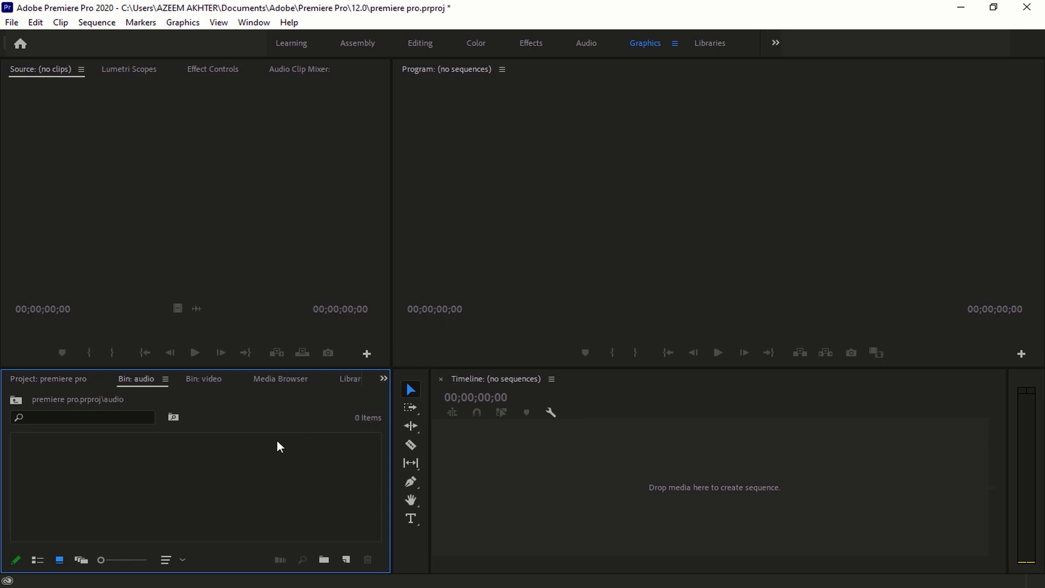
double_click(162, 500)
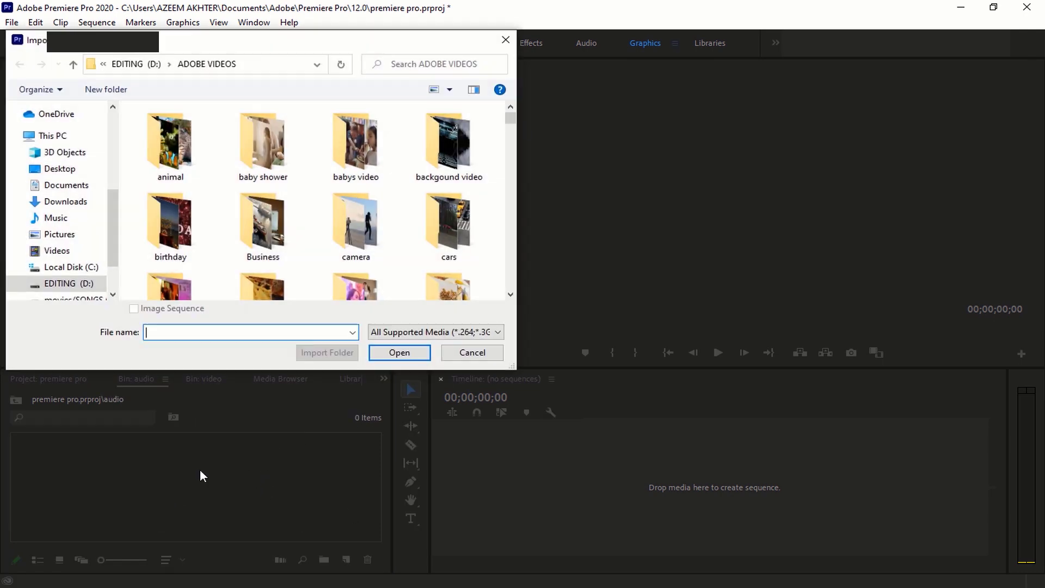
left_click(484, 351)
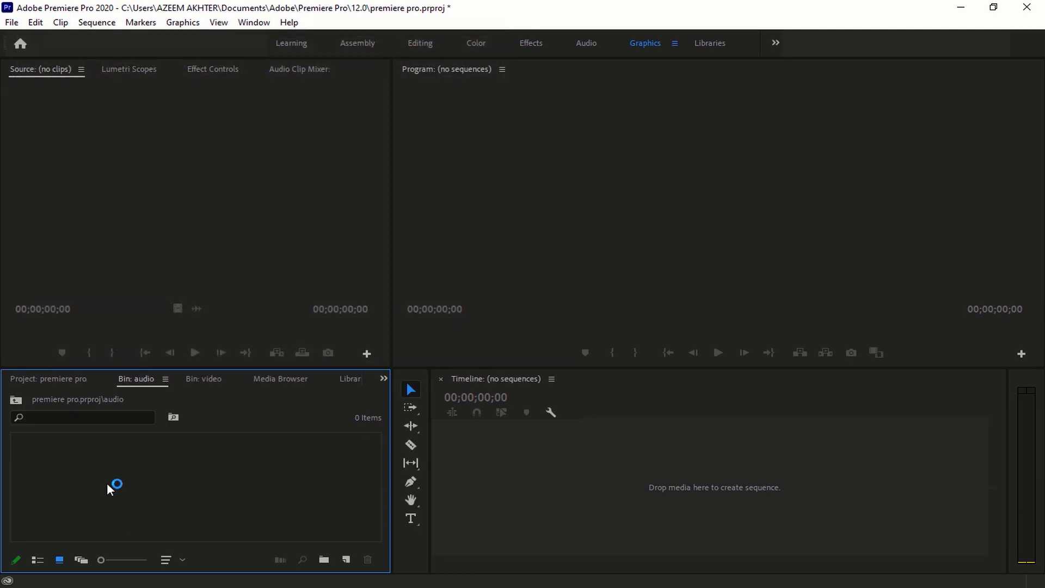
left_click(41, 381)
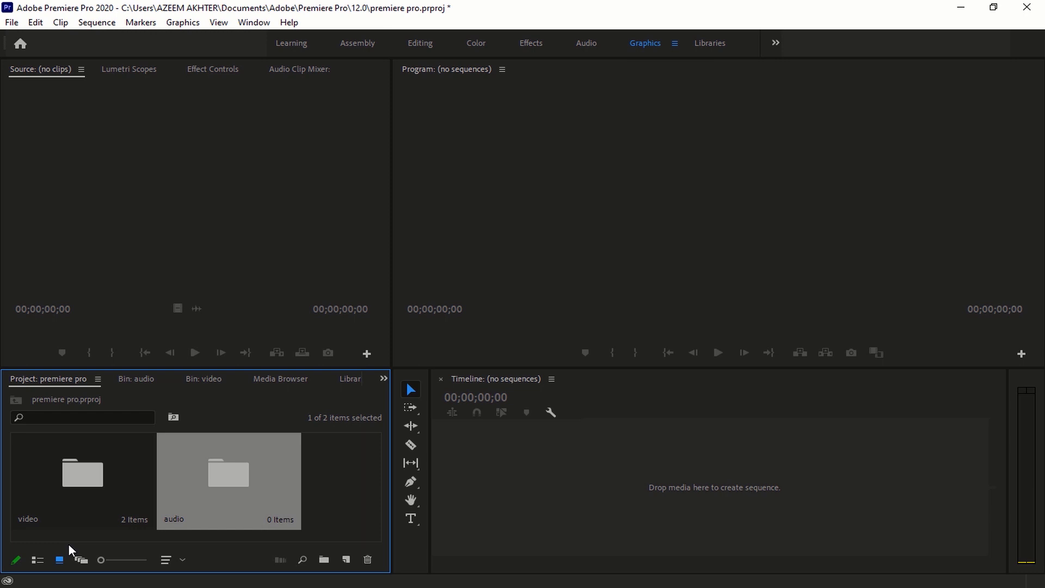
- Show the bins in list view, then show the video bin's clips as thumbnails
left_click(43, 561)
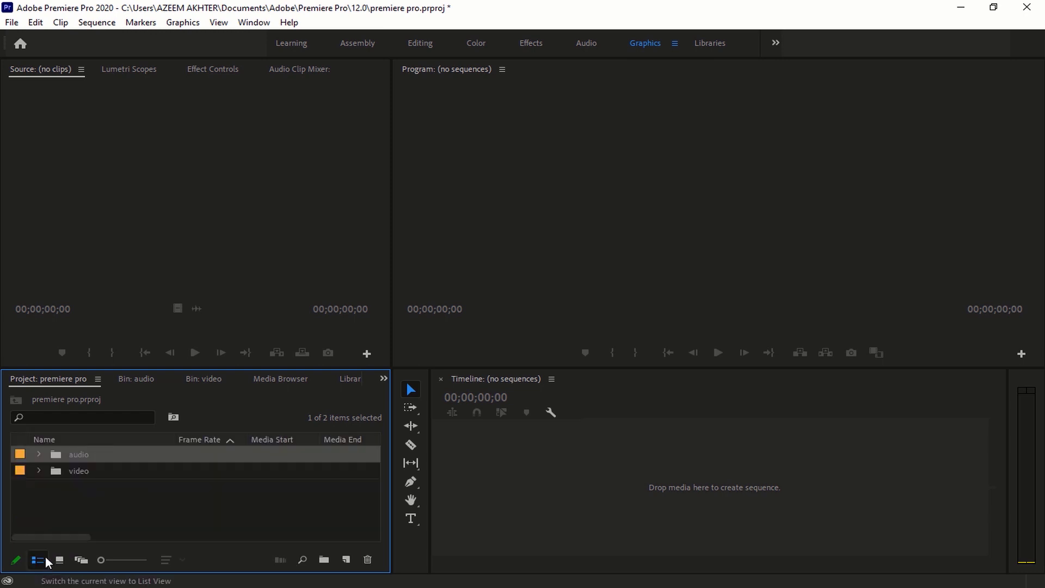
double_click(90, 474)
left_click(60, 559)
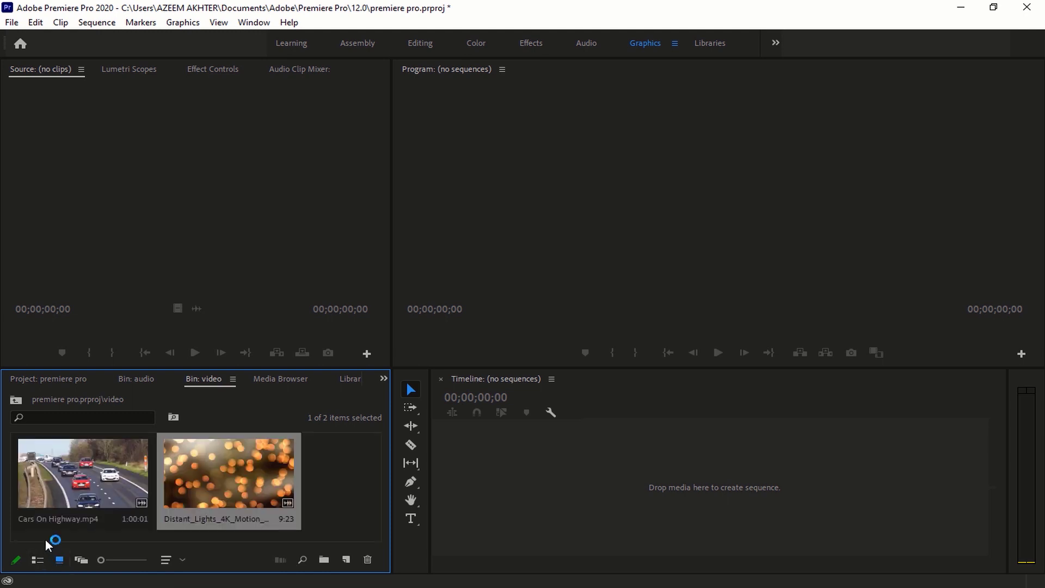
- Open Cars On Highway in the Source monitor and mark In at 00:00:08:00, Out at 00:00:10:24
double_click(74, 488)
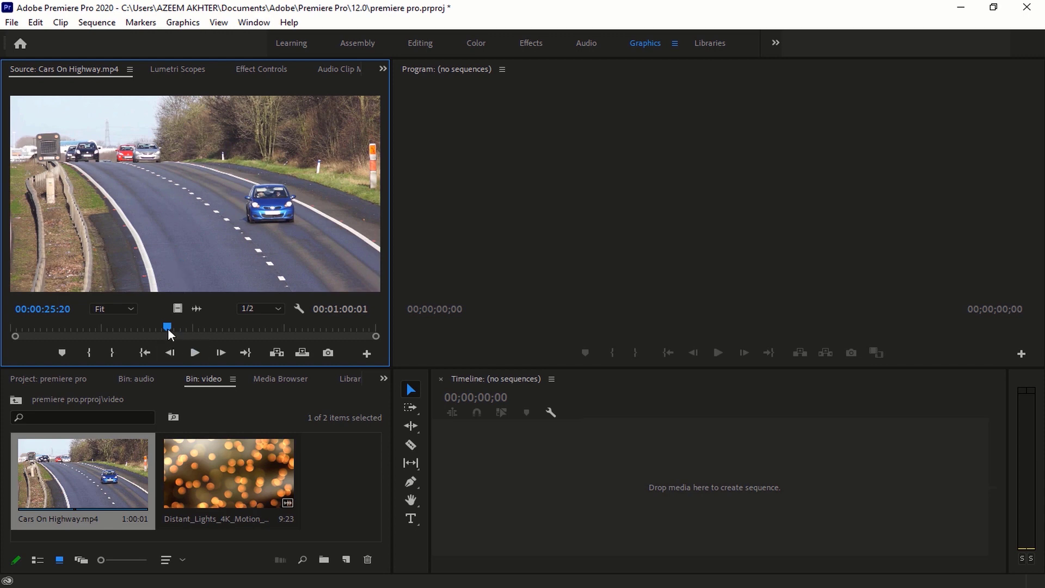
left_click_drag(168, 328, 50, 331)
left_click(195, 353)
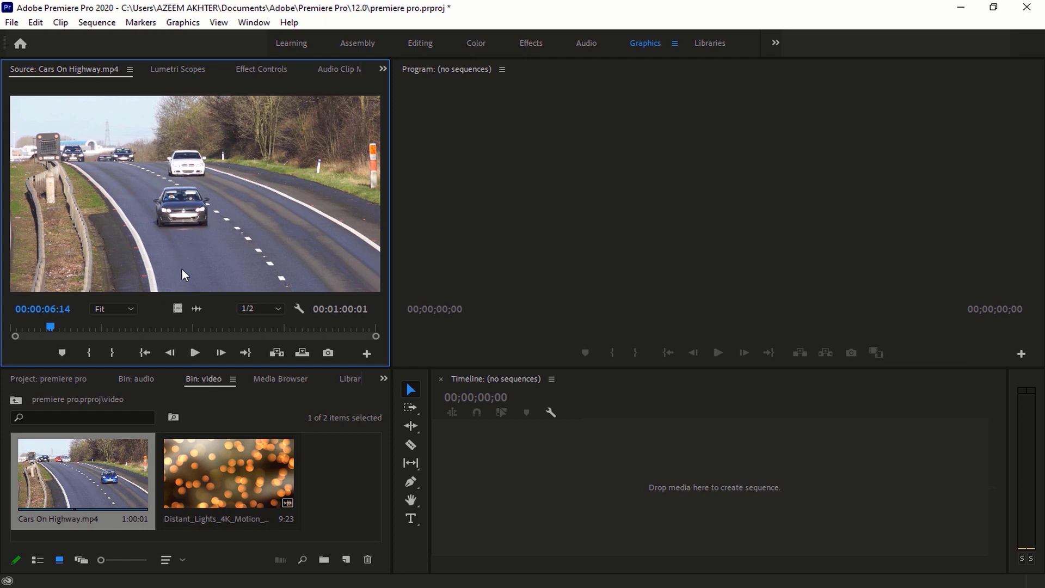
mouse_move(50, 328)
left_mouse_down()
mouse_move(61, 332)
mouse_move(54, 328)
left_mouse_up()
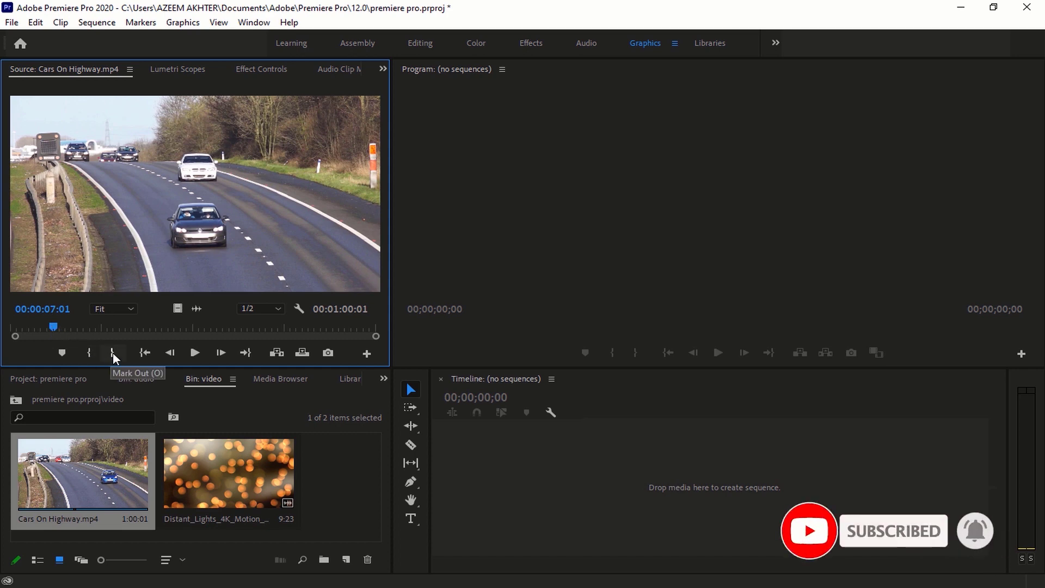
left_click_drag(57, 327, 59, 326)
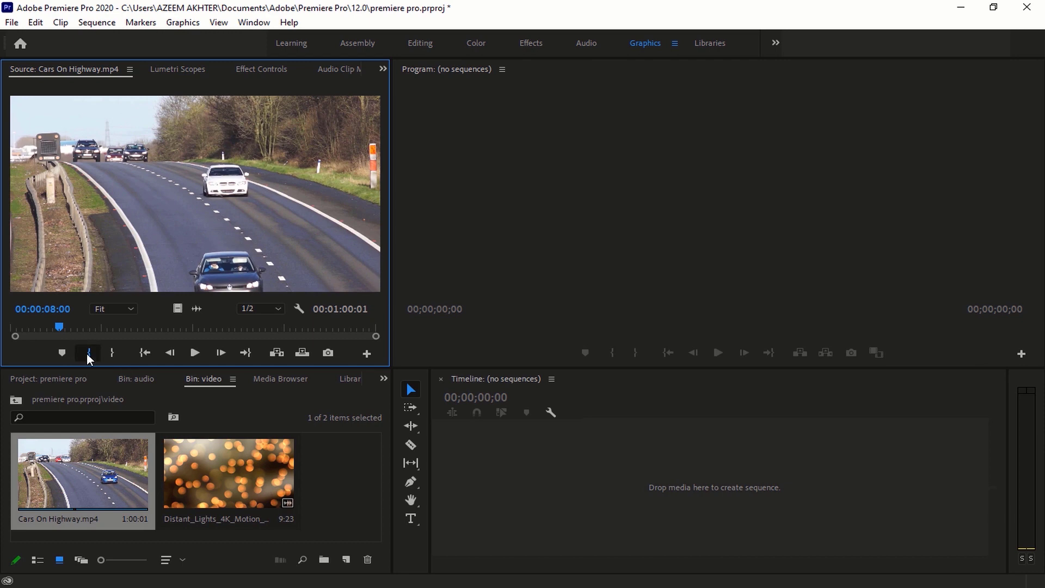
left_click(87, 354)
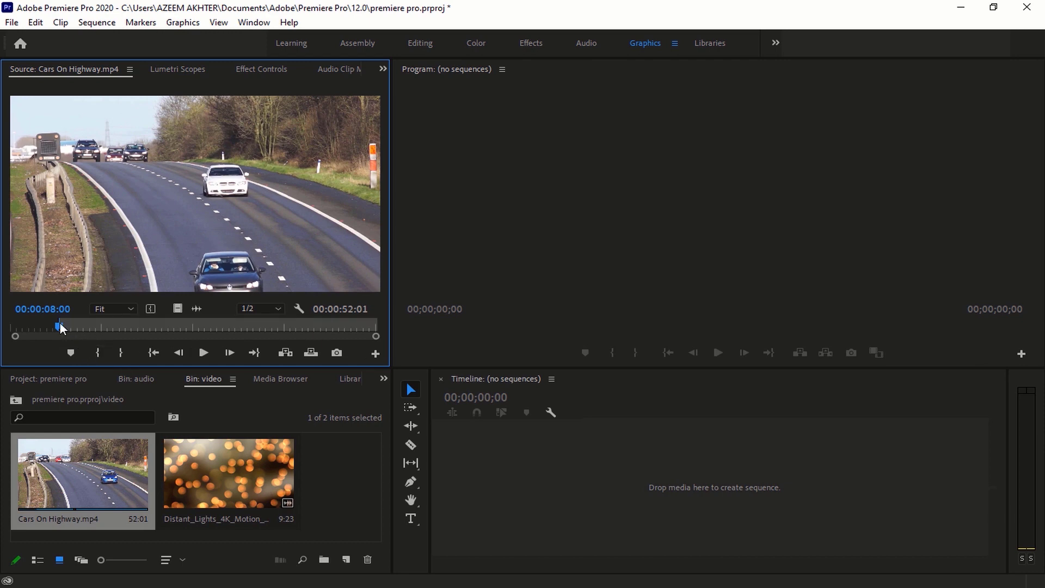
key("space")
left_click(78, 327)
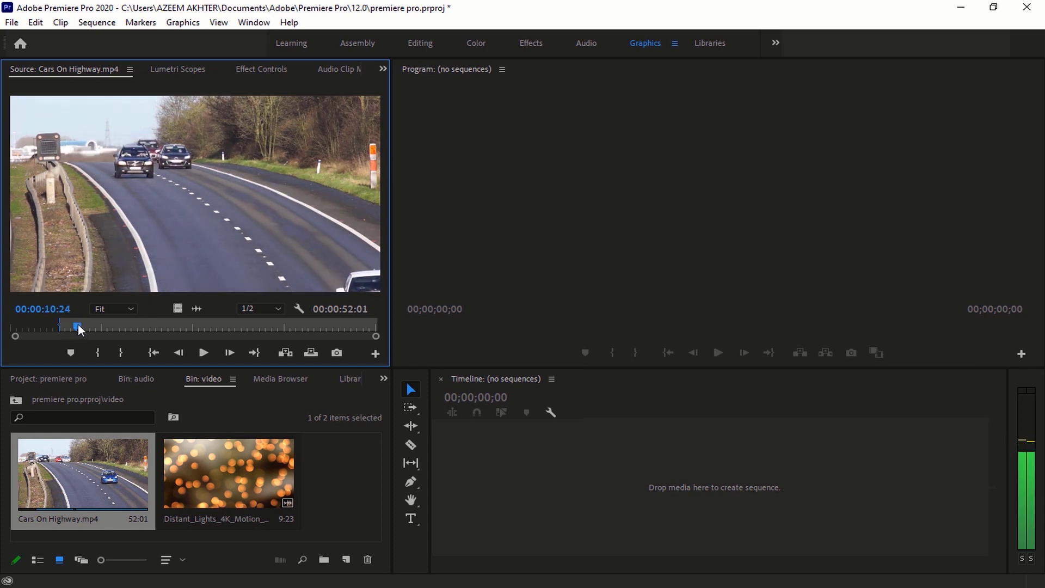
left_click(121, 353)
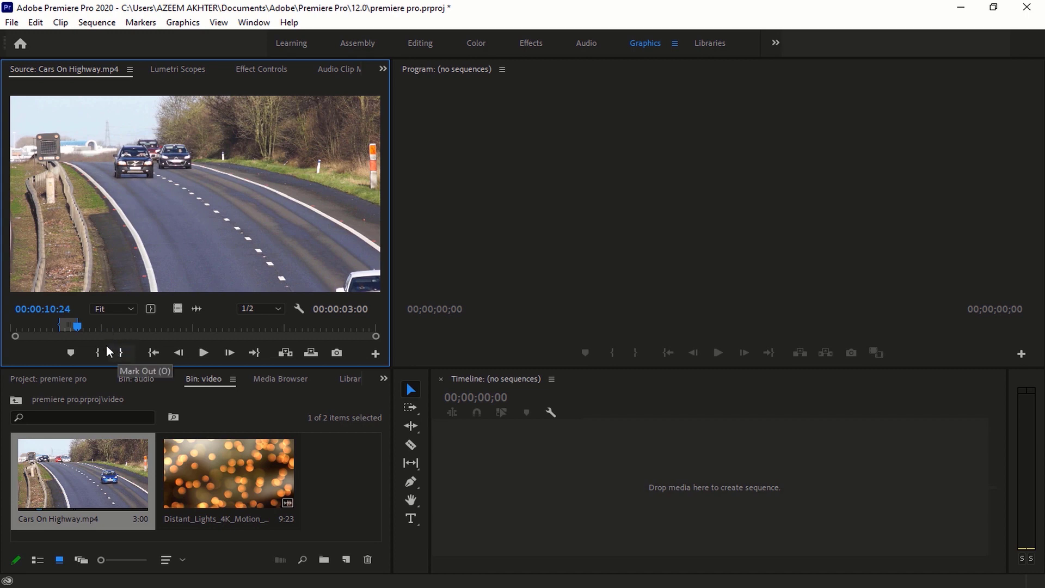
- Drag the trimmed 3-second clip onto the empty Timeline to create a sequence
left_click(72, 328)
left_click_drag(71, 328, 75, 327)
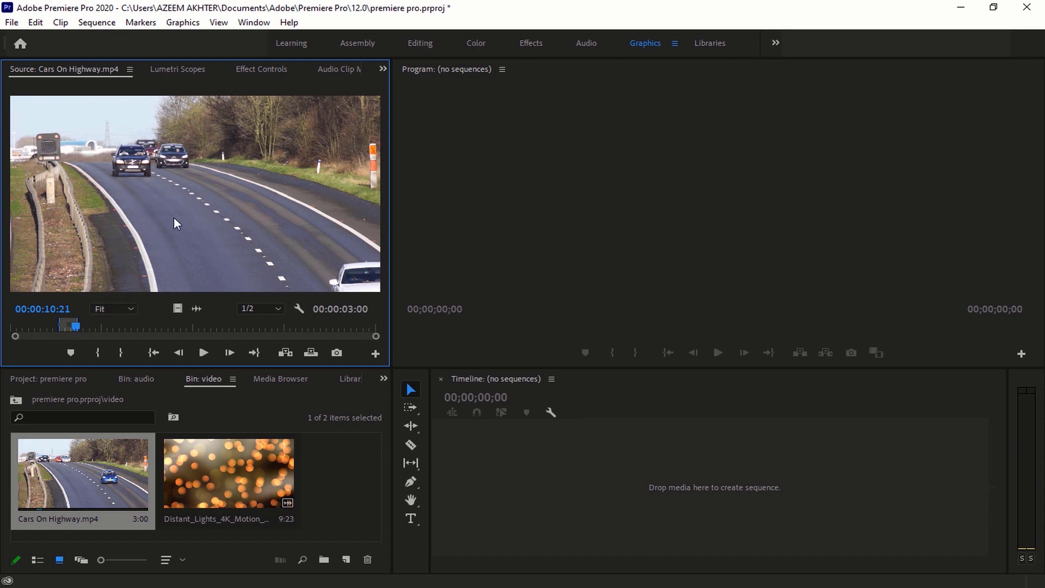
left_click_drag(174, 217, 533, 466)
left_click_drag(533, 465, 537, 467)
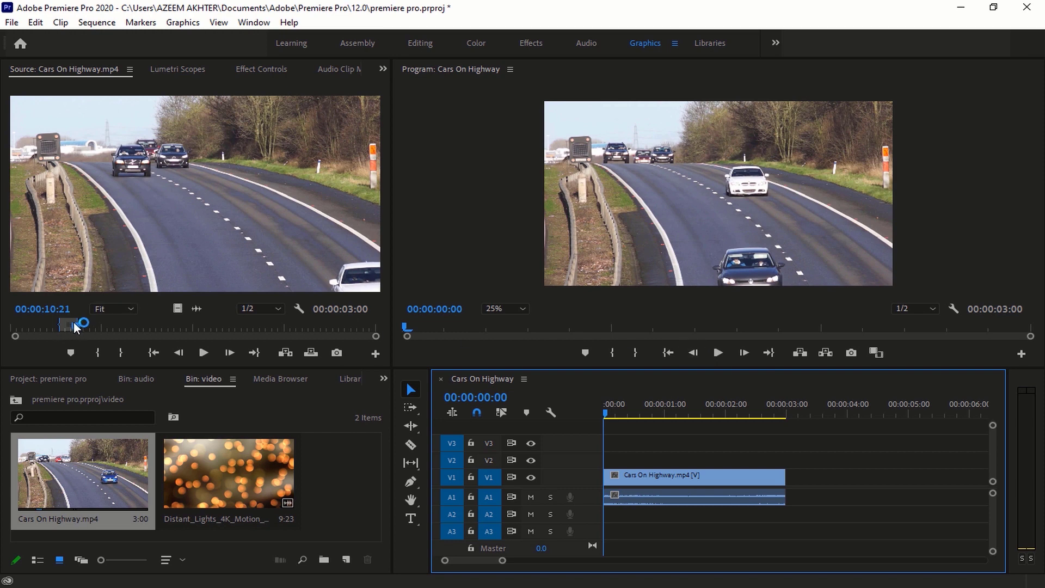
- Delete the excerpt's audio from A1 and its video from V1
left_click_drag(77, 327, 63, 331)
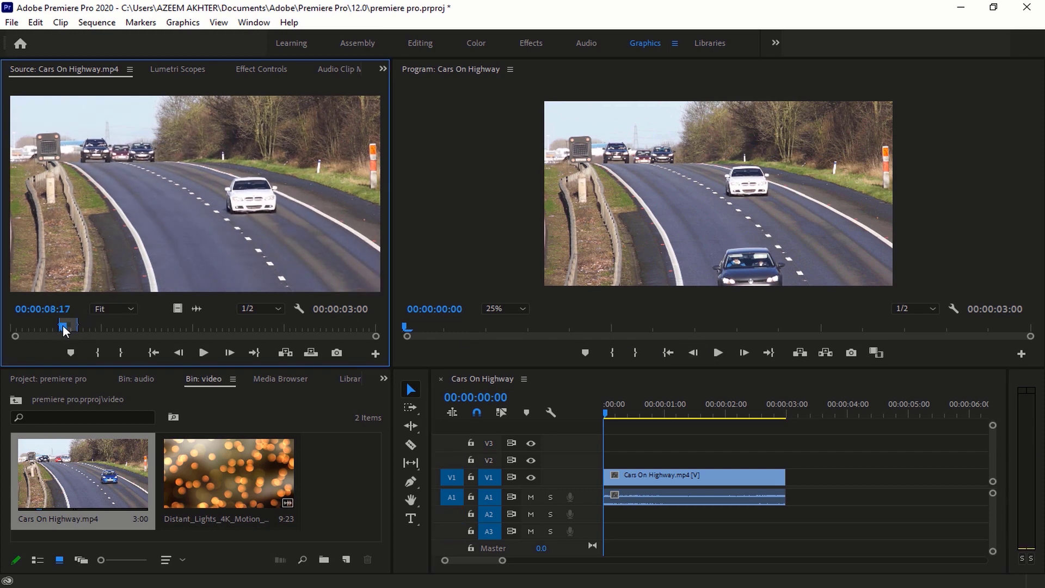
left_click(736, 498)
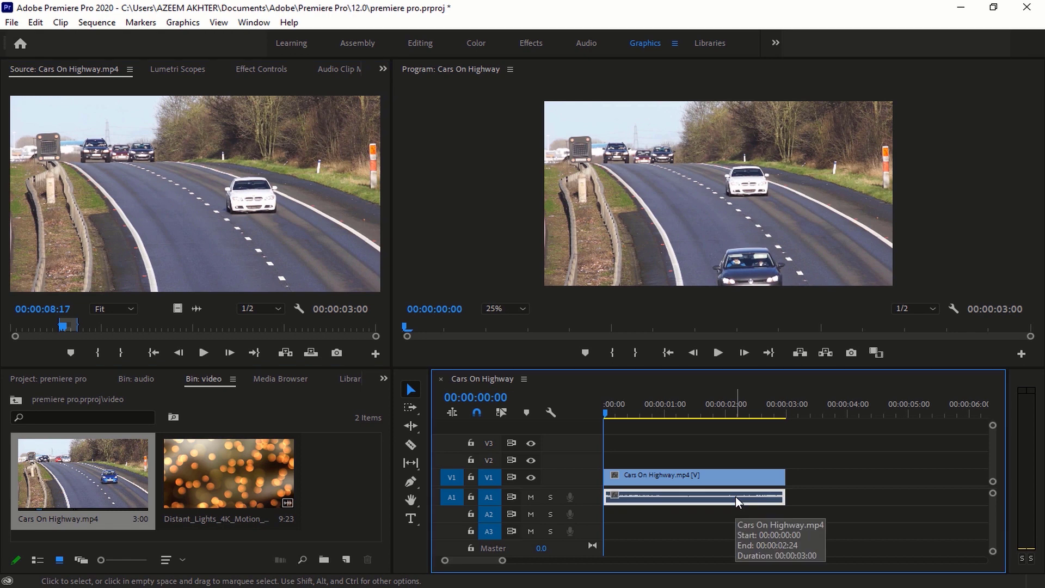
key("Delete")
left_click(735, 483)
key("Delete")
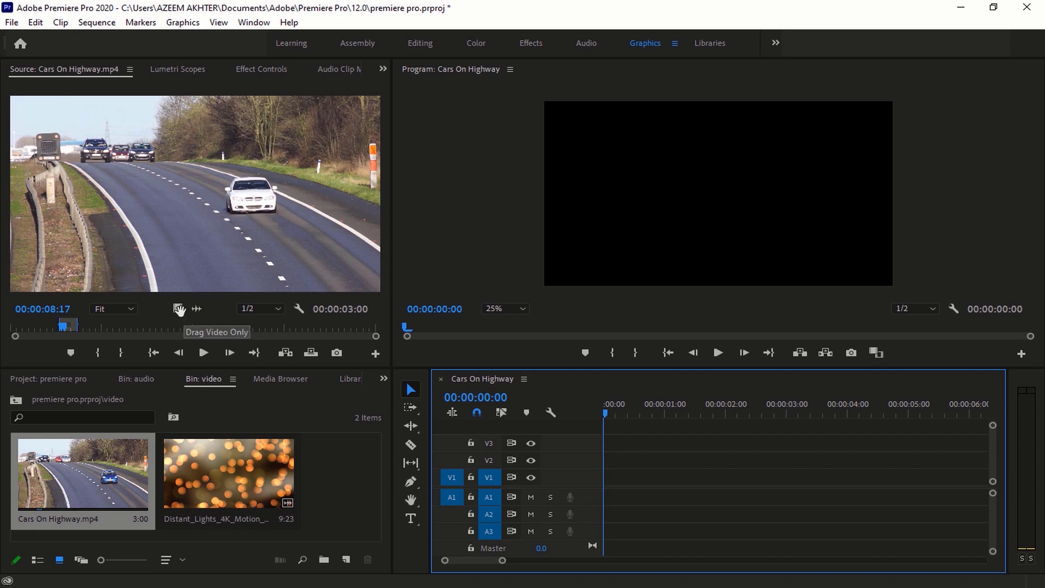
- Add the excerpt's video alone to V1, preview and delete it, then place its audio alone on A1
left_click_drag(177, 309, 608, 480)
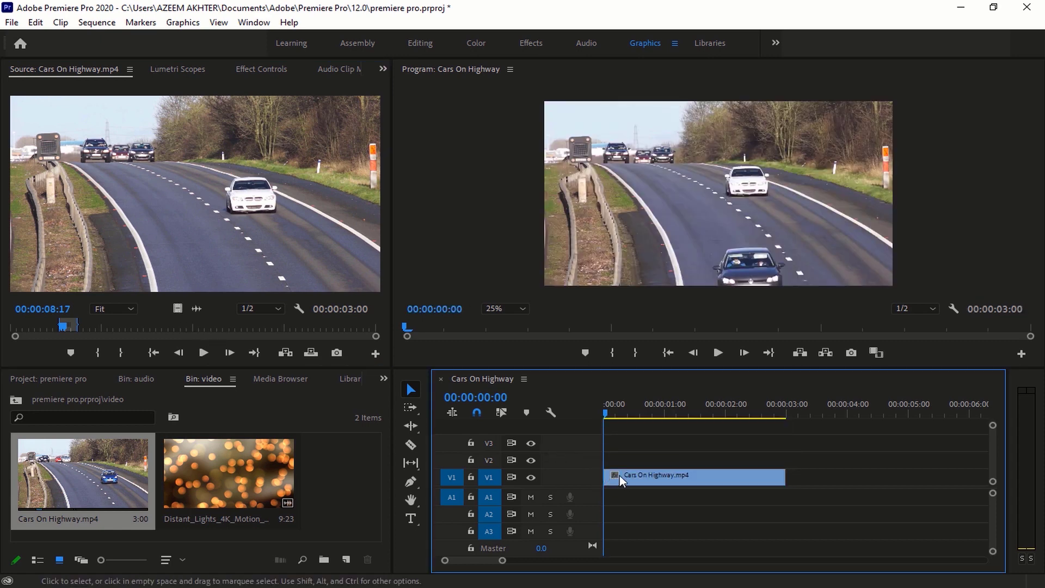
left_click(723, 352)
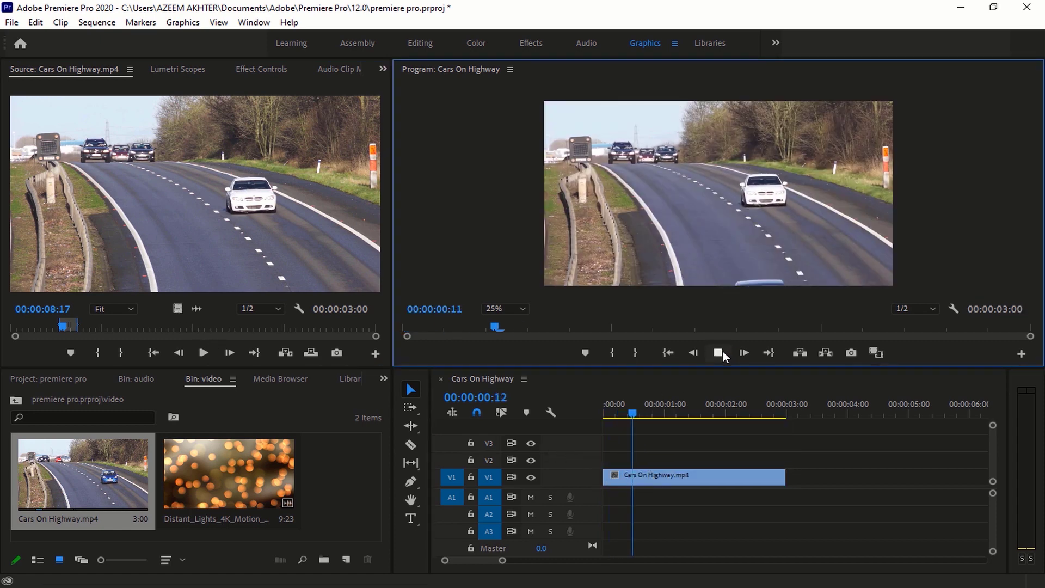
left_click(722, 353)
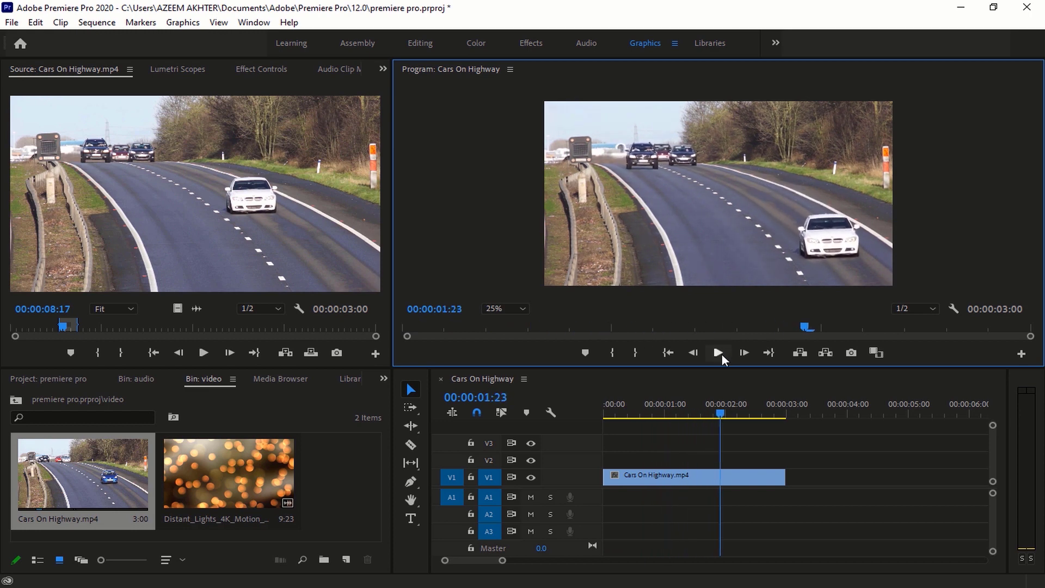
left_click(668, 477)
key("Delete")
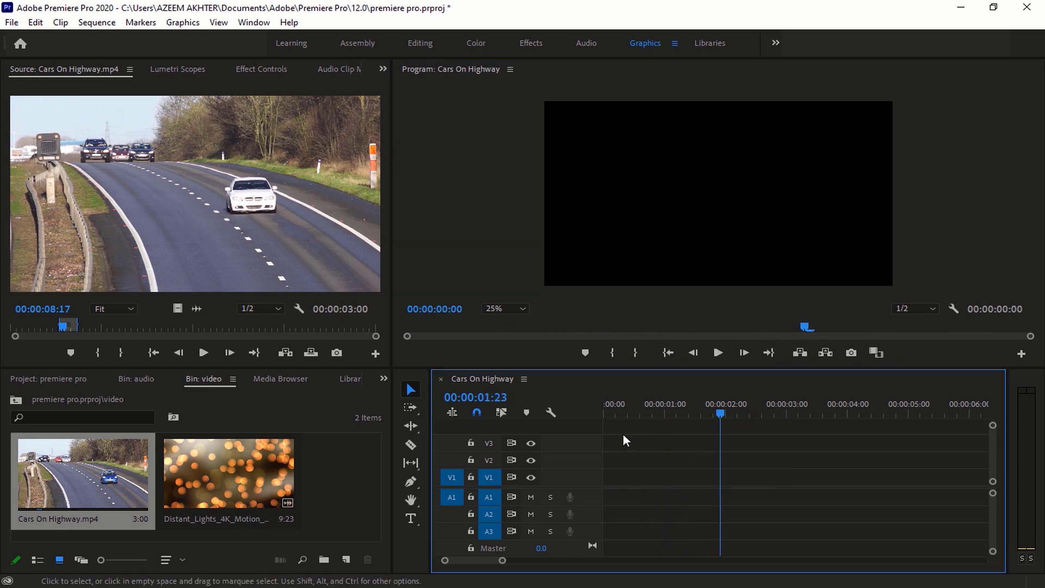
left_click_drag(197, 309, 608, 498)
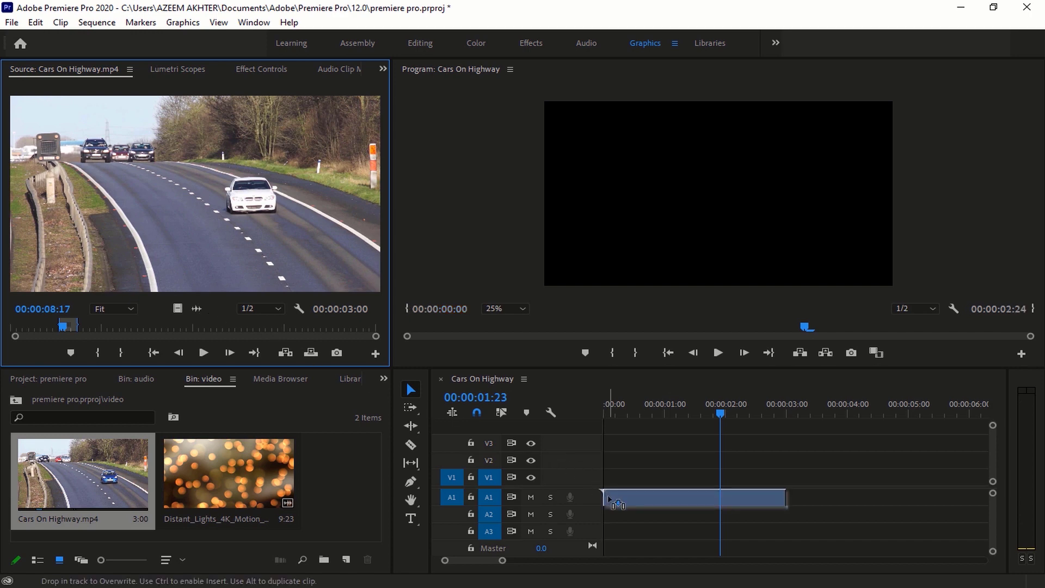
left_click_drag(609, 497, 610, 497)
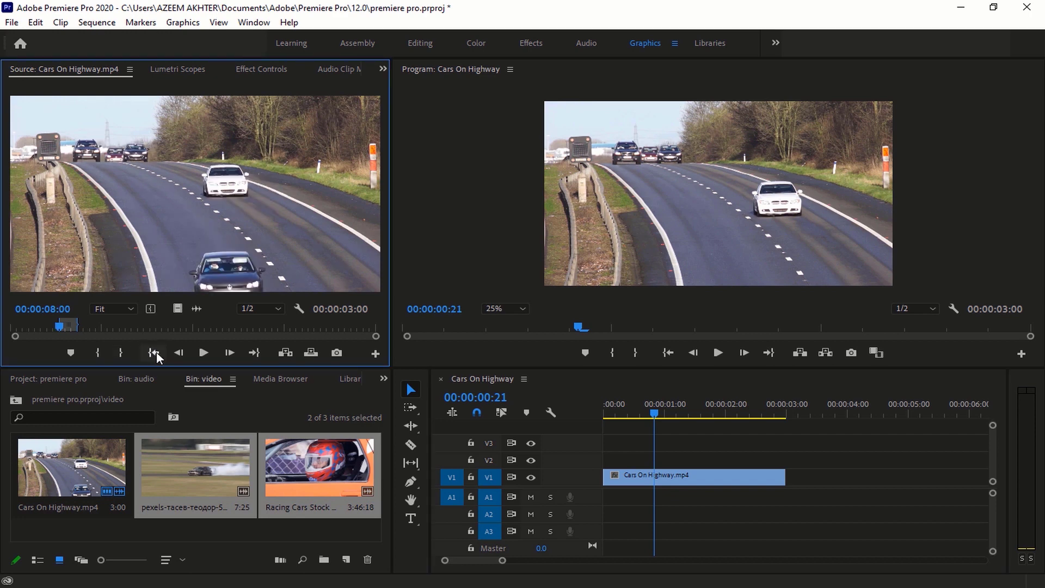
- Park the sequence playhead at 00:00:01:02, open the drifting-car clip, and mark its In point
left_click(184, 355)
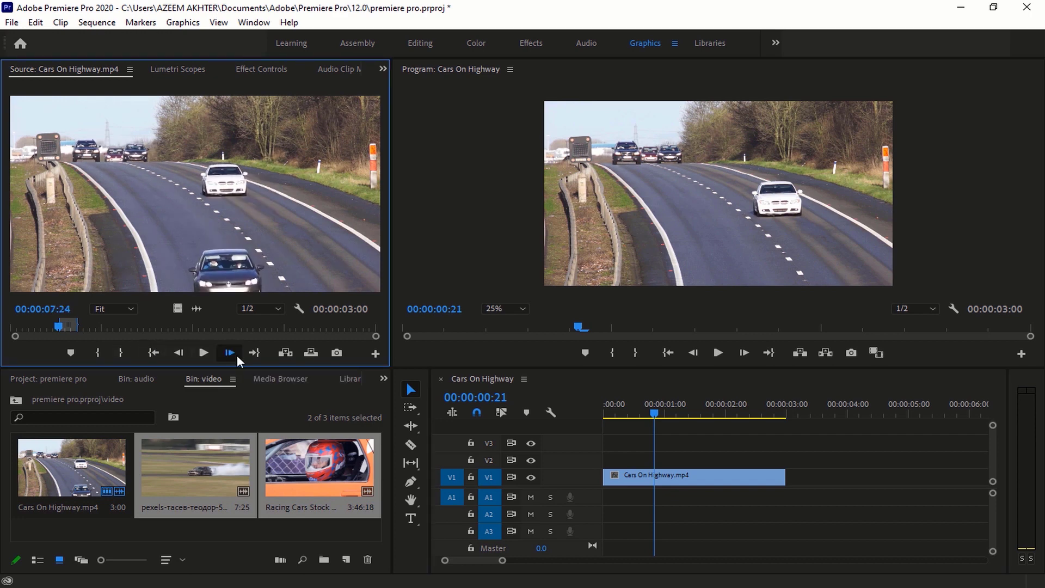
left_click(251, 354)
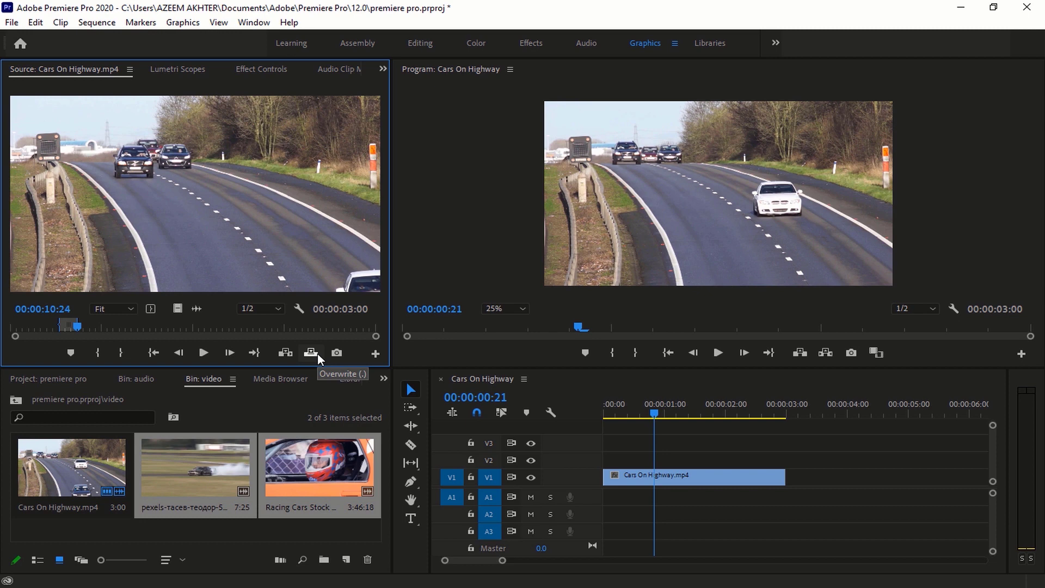
left_click(623, 415)
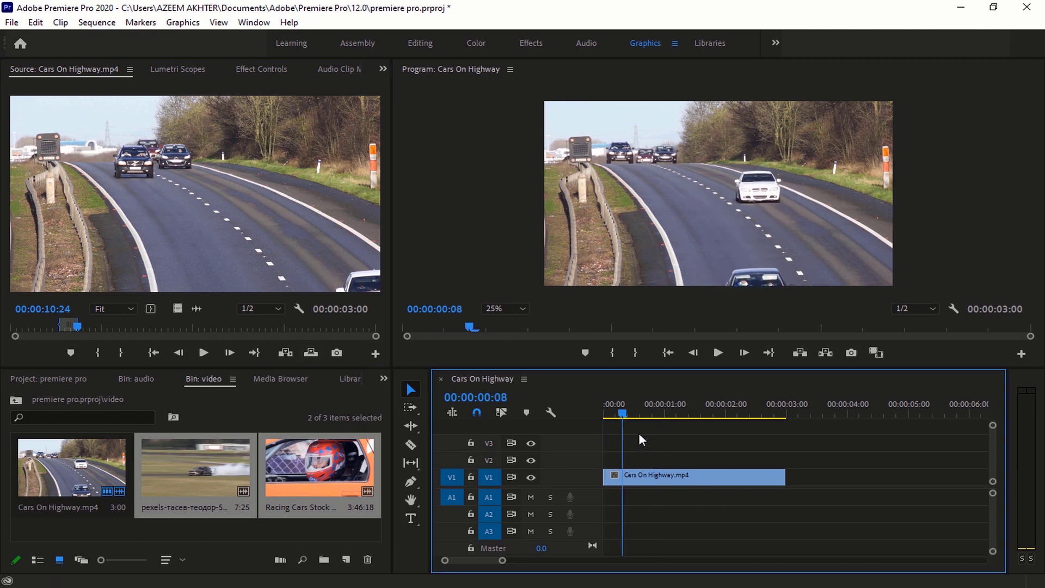
left_click_drag(642, 415, 669, 415)
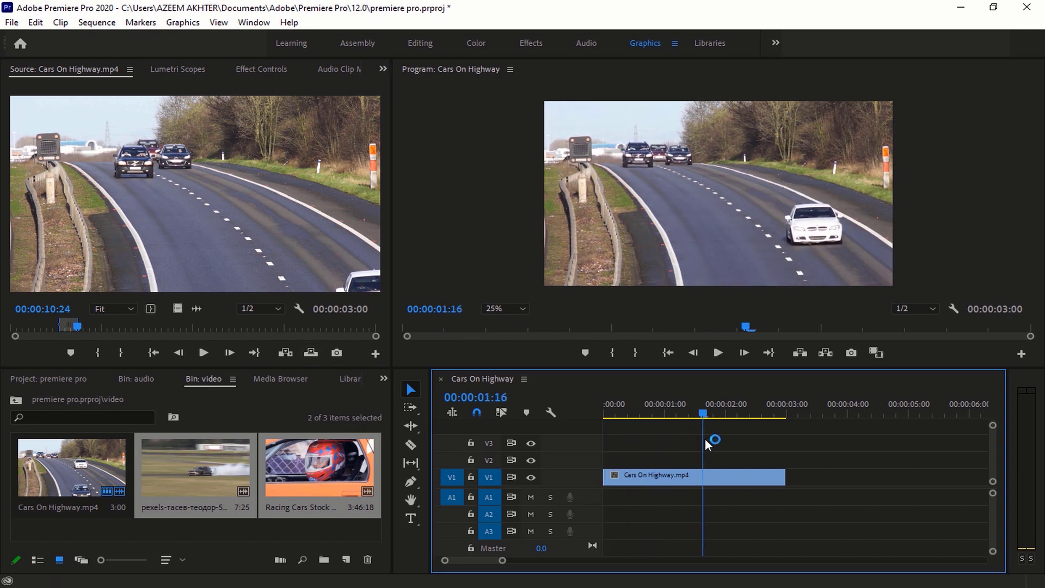
double_click(212, 473)
mouse_move(250, 328)
left_mouse_down()
mouse_move(172, 330)
mouse_move(191, 329)
left_mouse_up()
left_click(89, 353)
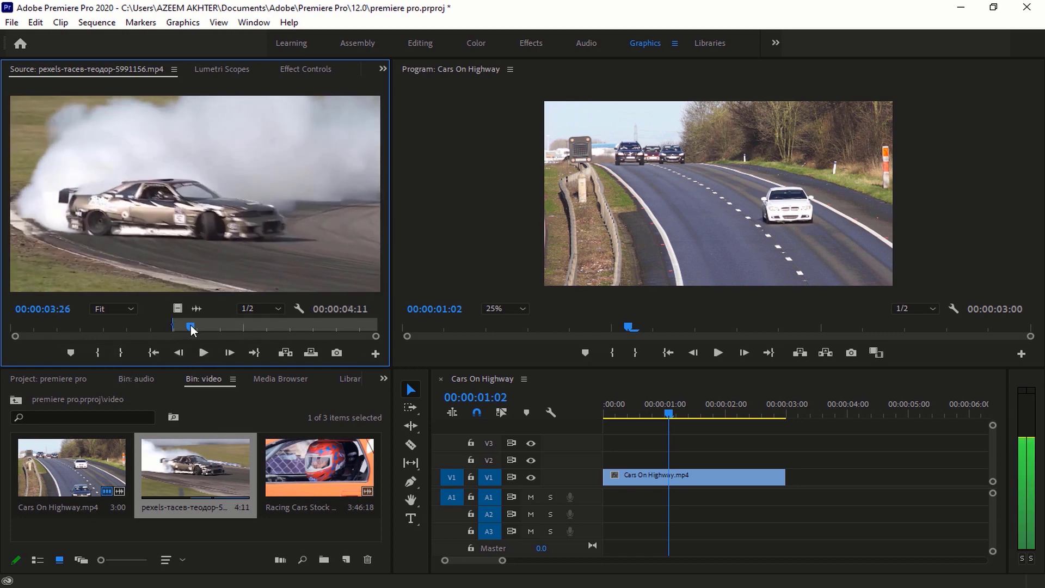
- Mark the drifting-car Out point at 00:00:03:26, insert it into the sequence, review, then undo
left_click(122, 354)
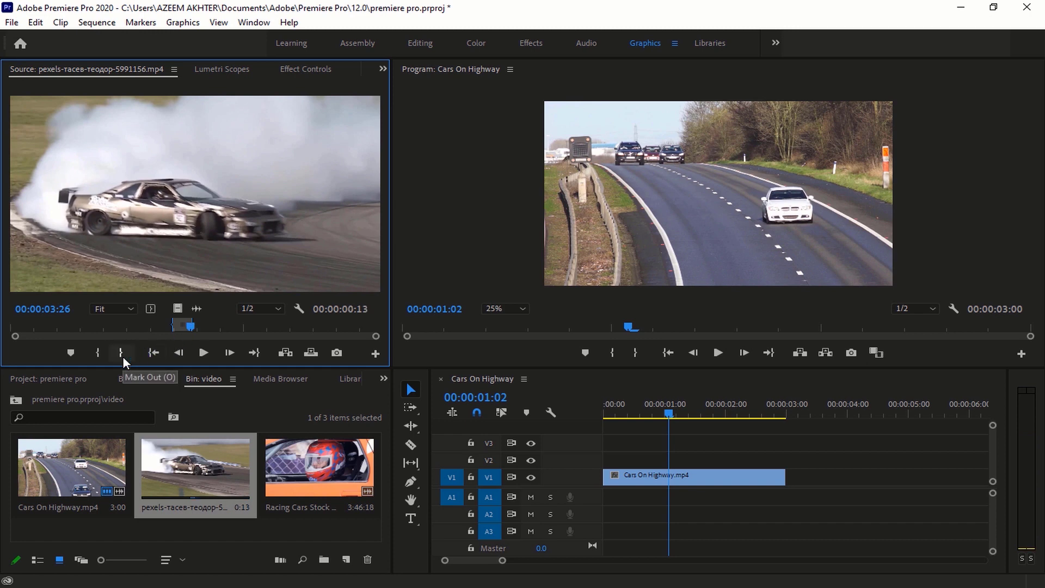
left_click(282, 352)
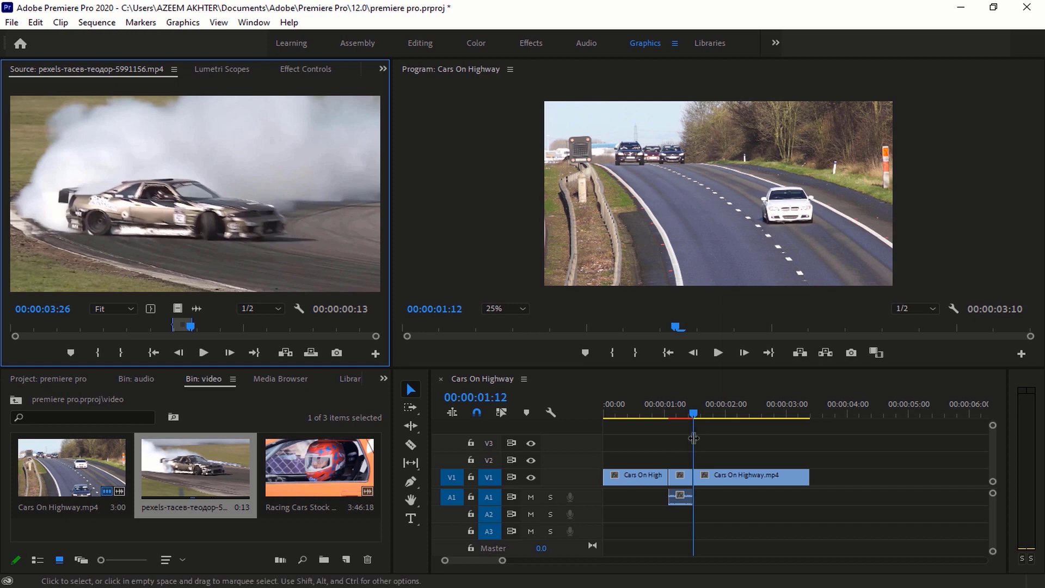
left_click_drag(697, 409, 659, 416)
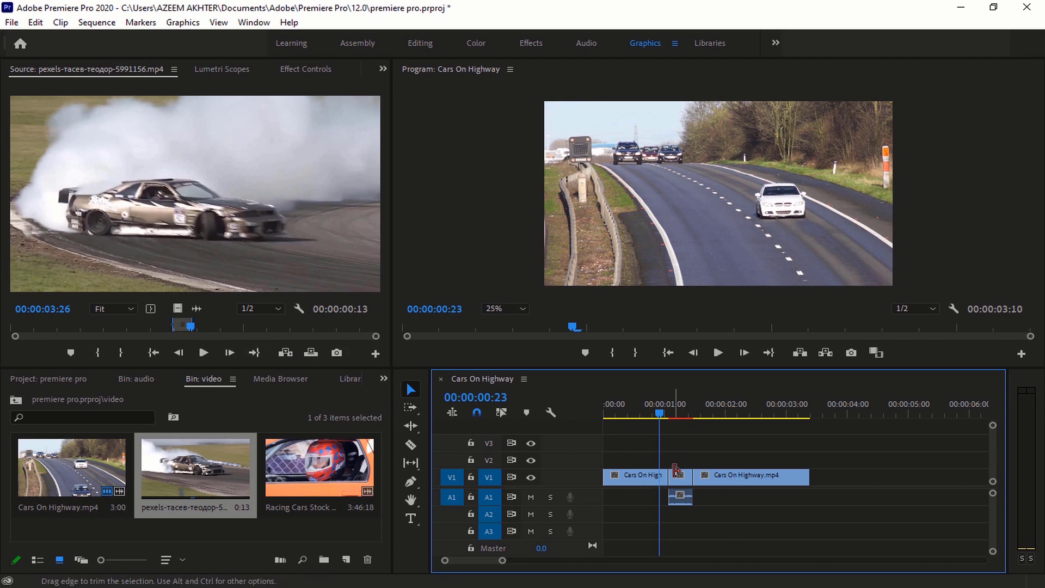
left_click(718, 353)
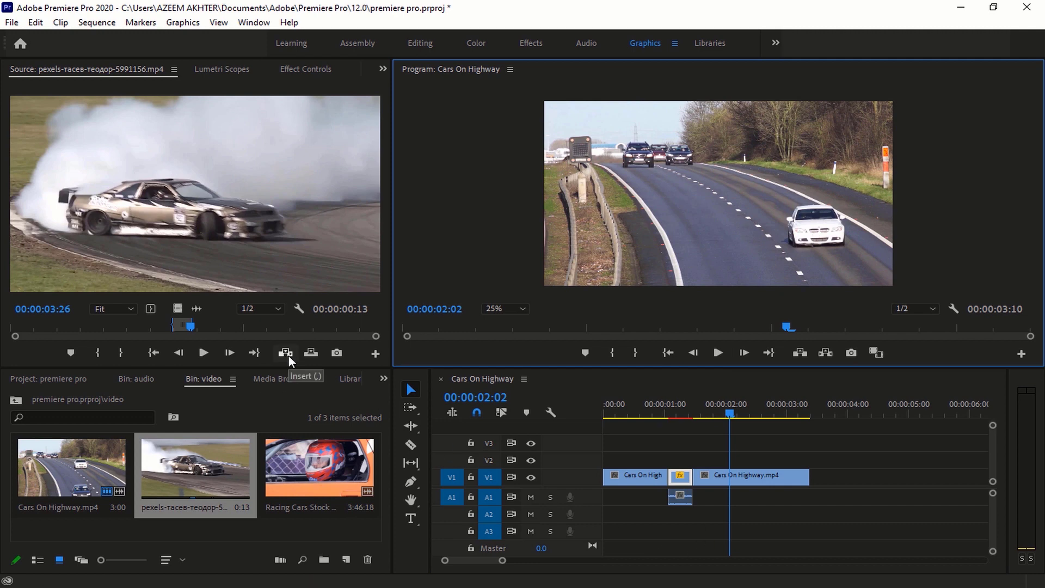
left_click_drag(717, 413, 667, 433)
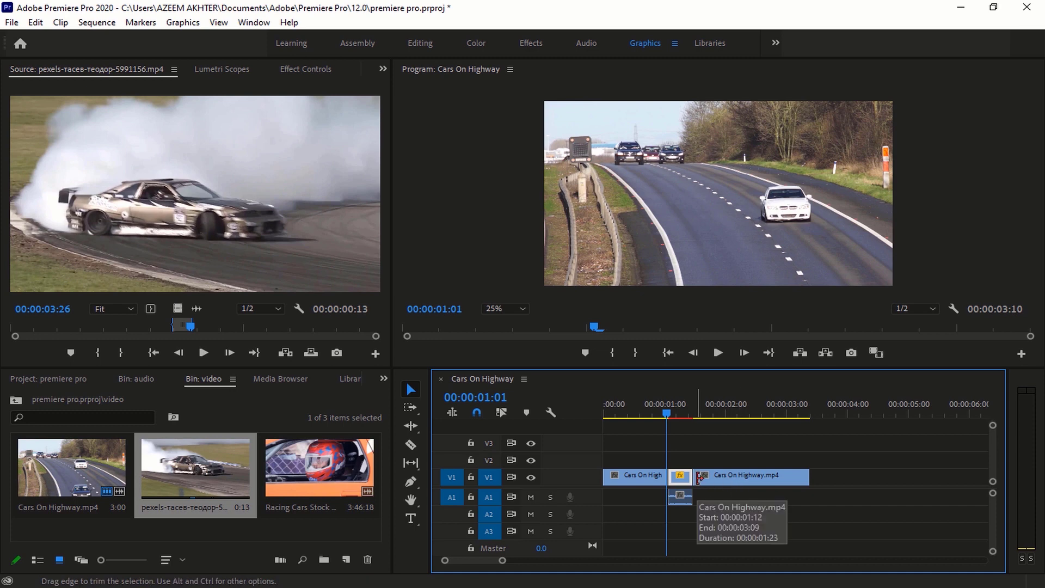
key("ctrl+z")
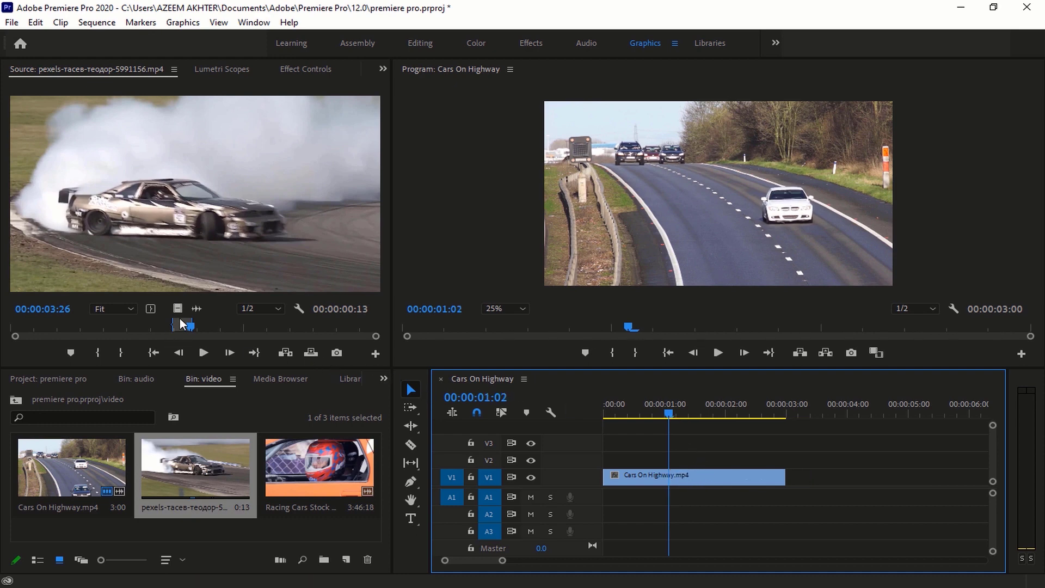
- Overwrite the sequence with the drifting-car shot and mute track A1, then undo the overwrite
left_click(307, 351)
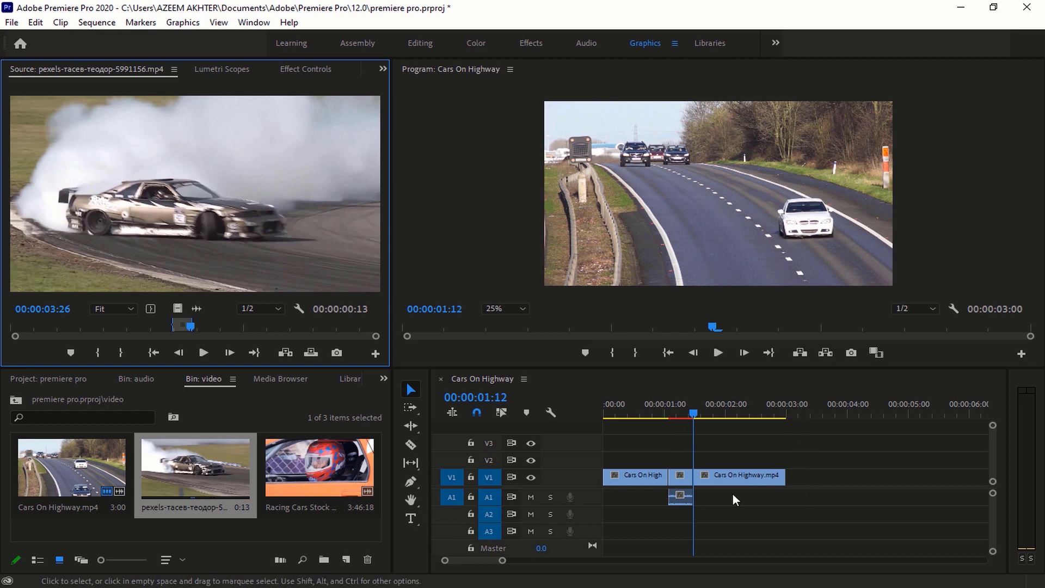
left_click(681, 476)
left_click(531, 497)
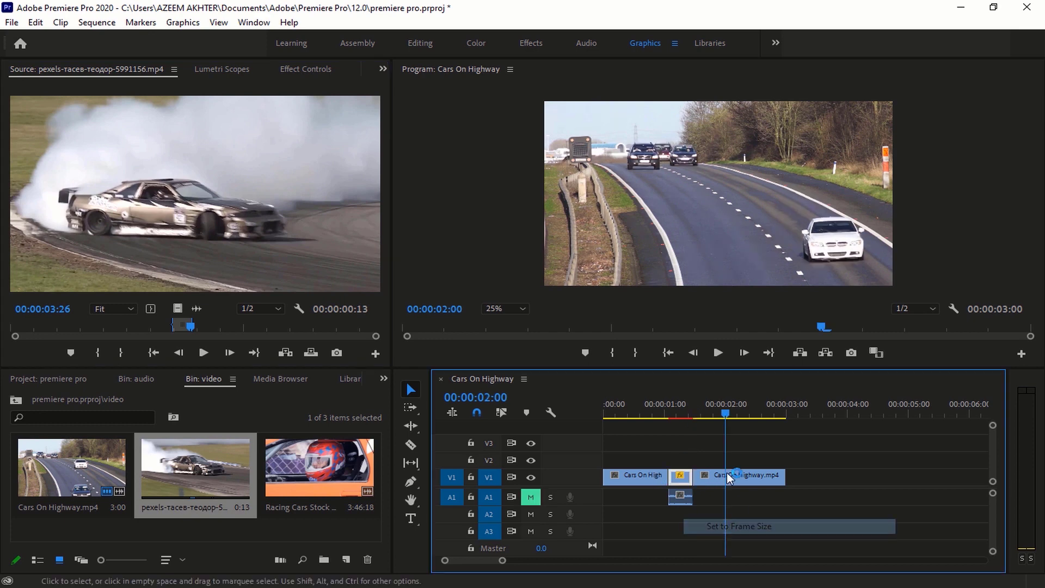
mouse_move(730, 415)
left_mouse_down()
mouse_move(660, 414)
mouse_move(668, 420)
left_mouse_up()
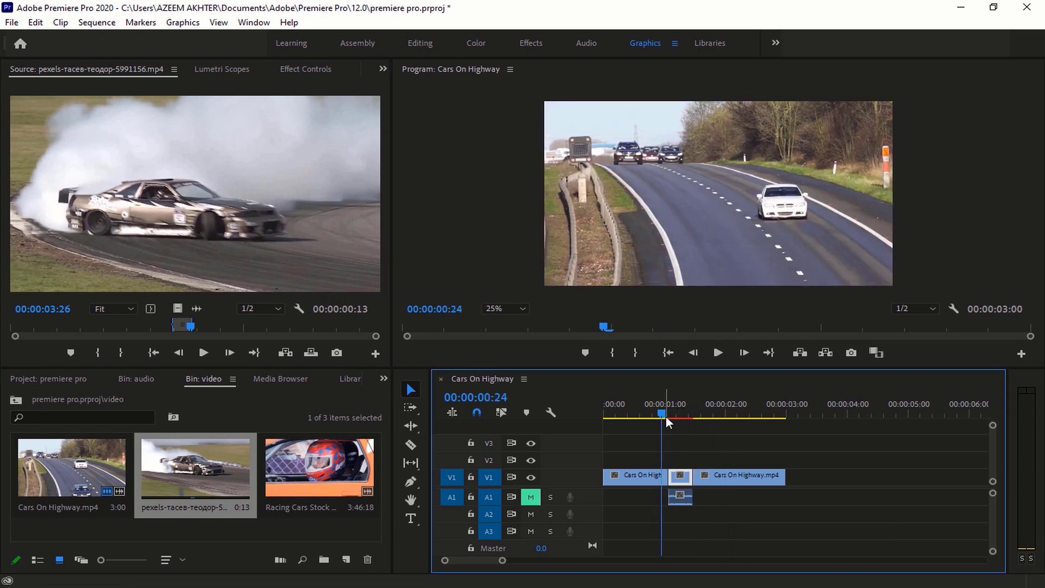
key("ctrl+z")
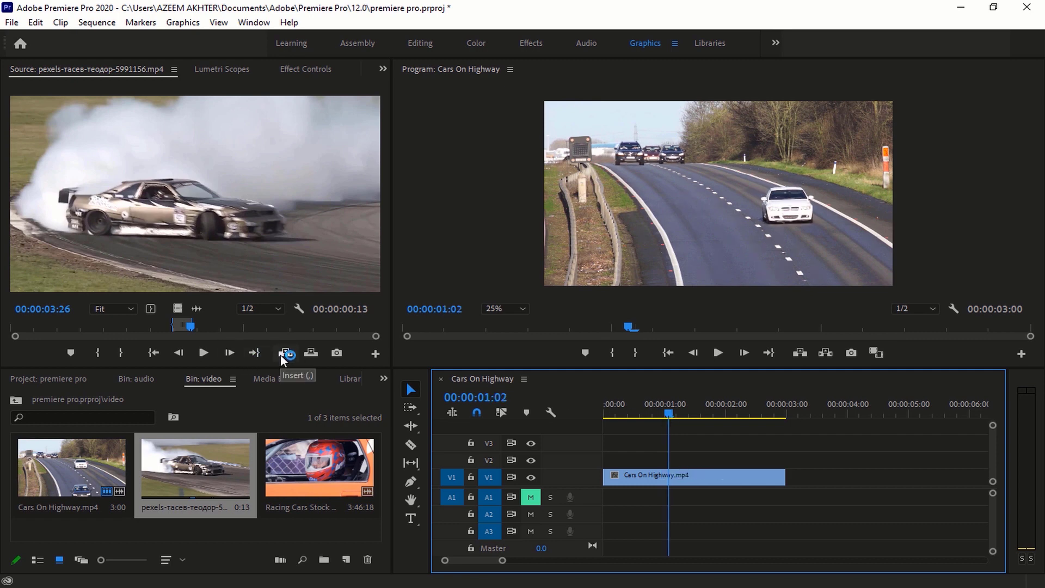
- Try inserting the shot and undo, then overwrite Cars On Highway from 00:00:01:02
left_click(283, 354)
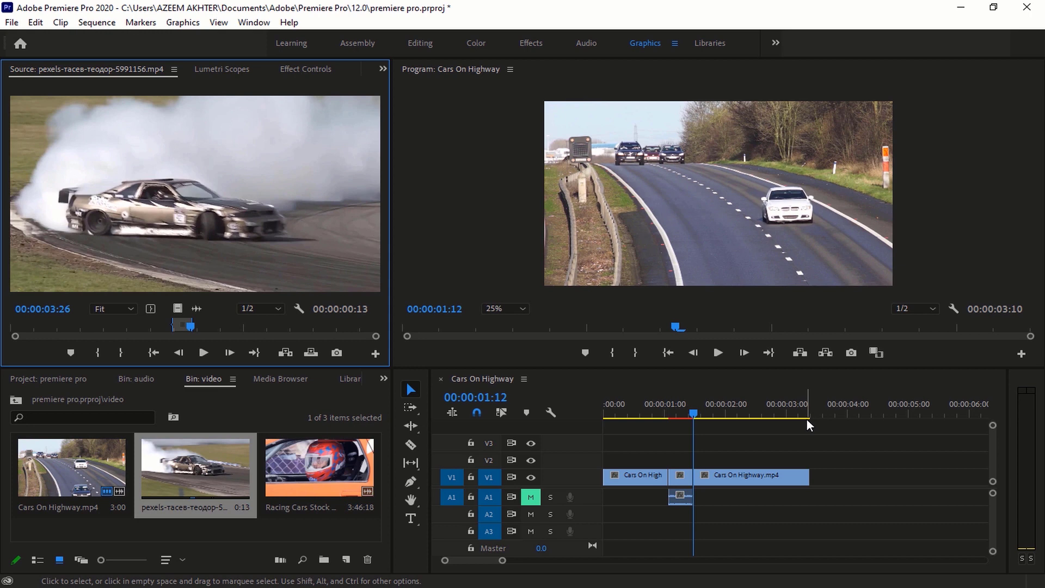
key("ctrl+z")
left_click(310, 354)
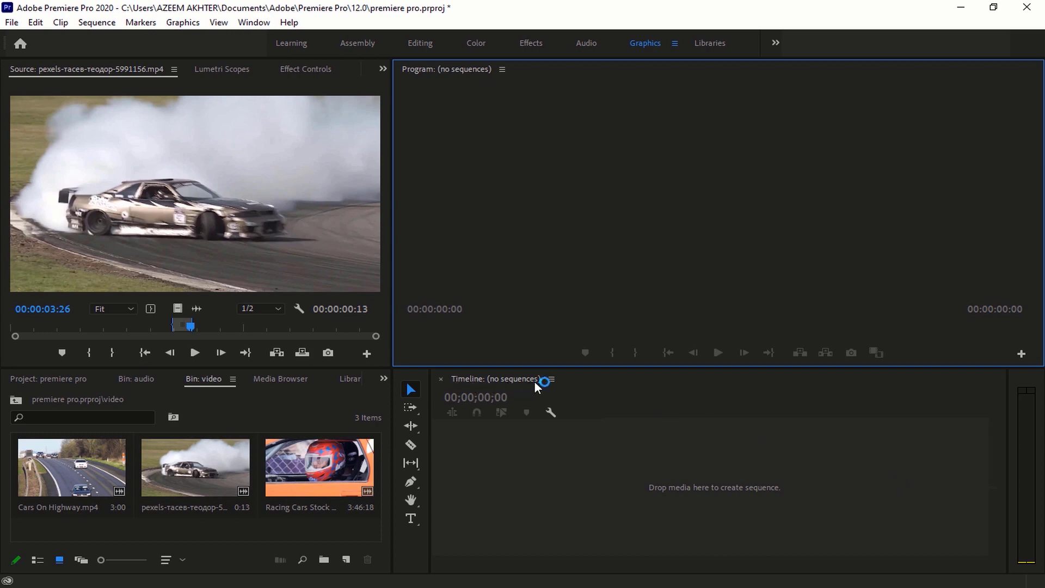
- Open the New Sequence dialog from the New Item menu and collapse the Custom presets folder
left_click(345, 558)
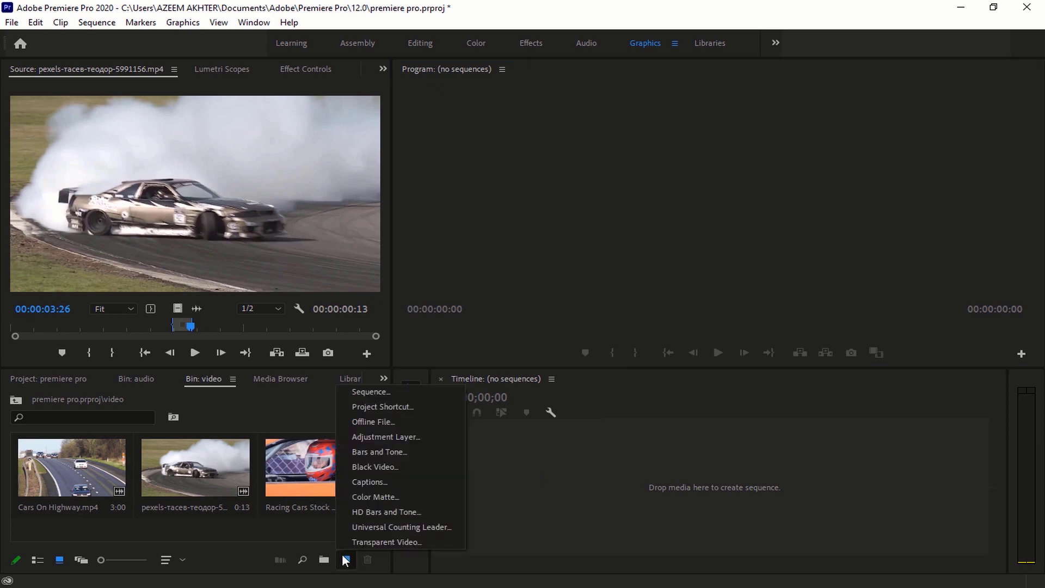
left_click(391, 395)
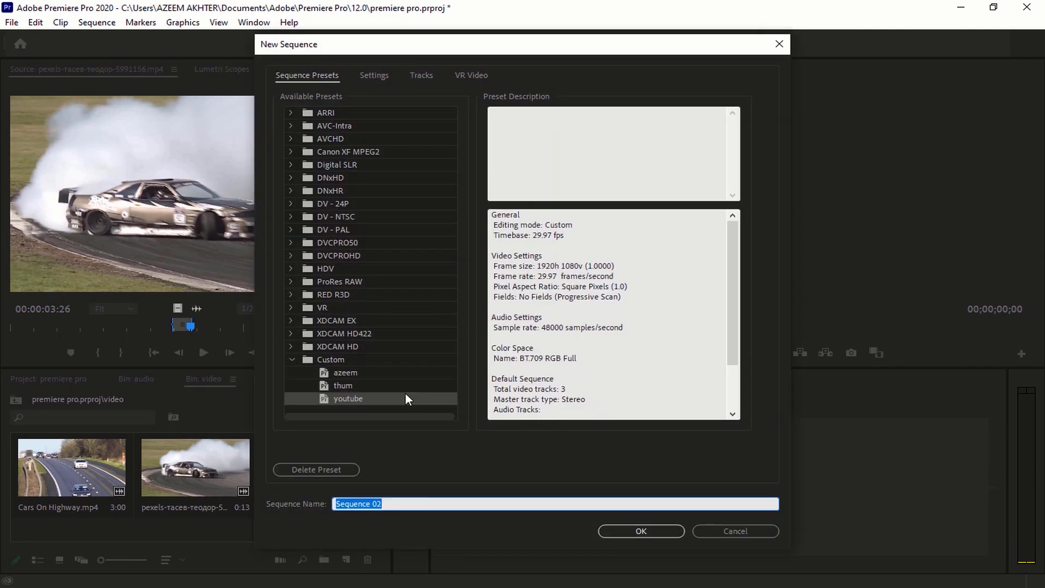
left_click(290, 359)
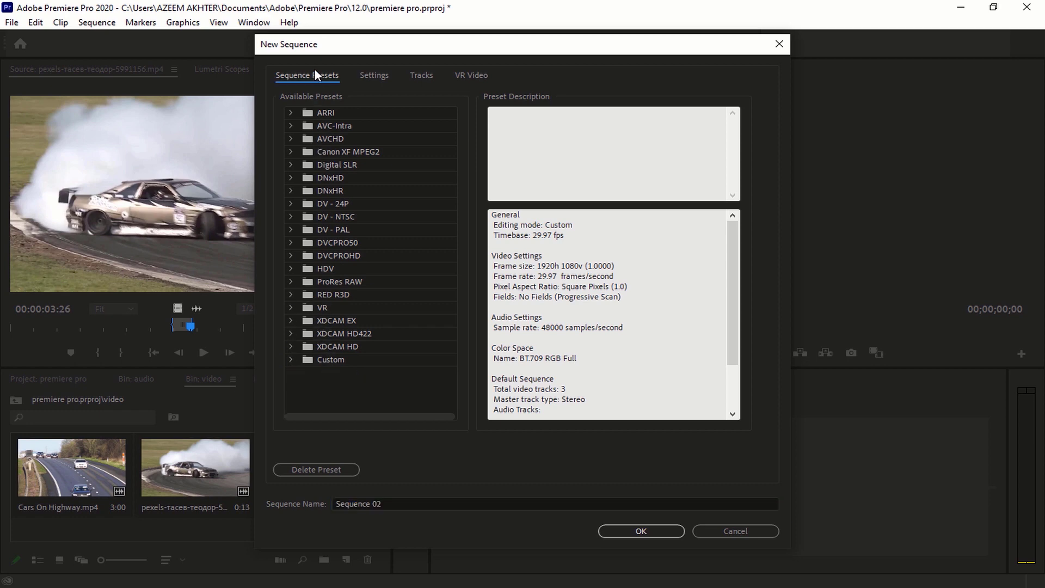
- In Settings, keep Custom editing mode, 29.97 fps timebase and 1920×1080 frame size, then confirm
left_click(380, 76)
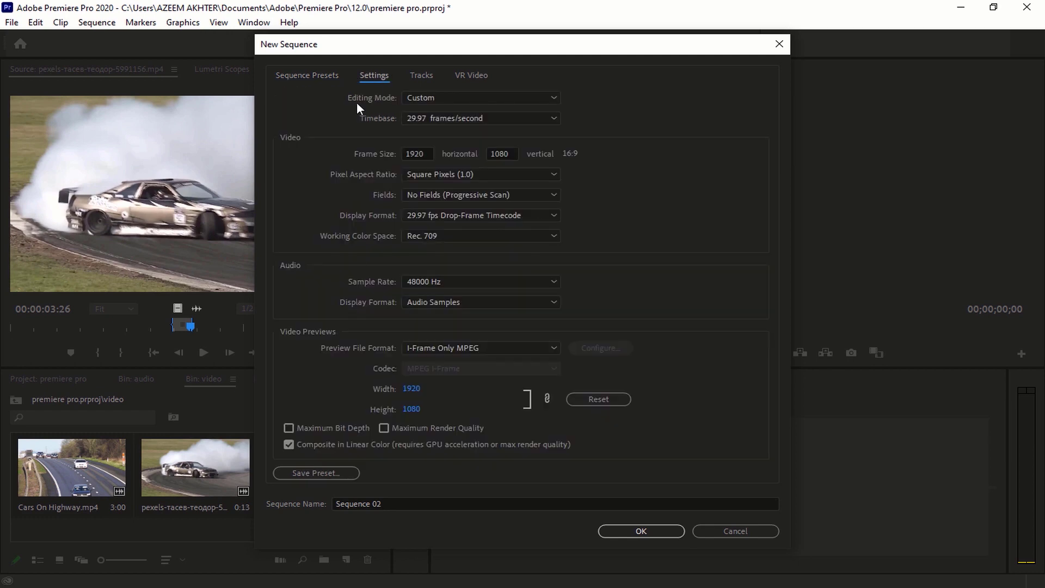
left_click(438, 99)
left_click(451, 110)
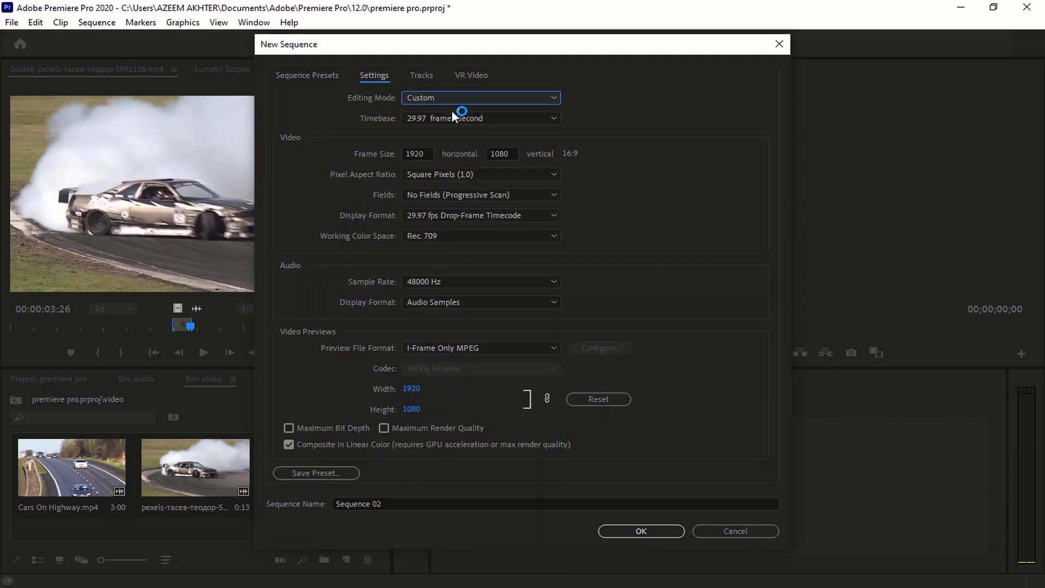
left_click(427, 120)
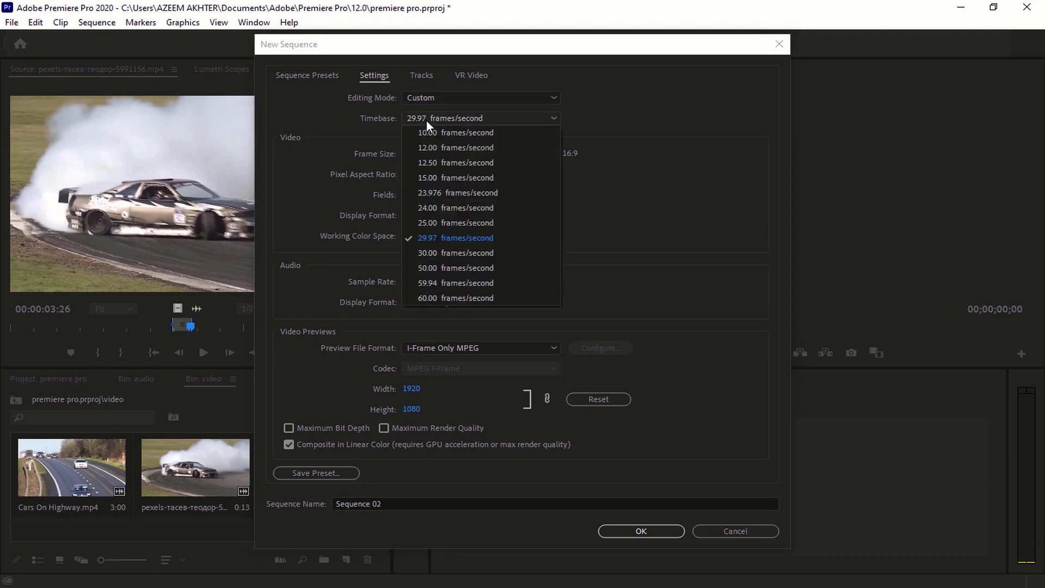
left_click(426, 119)
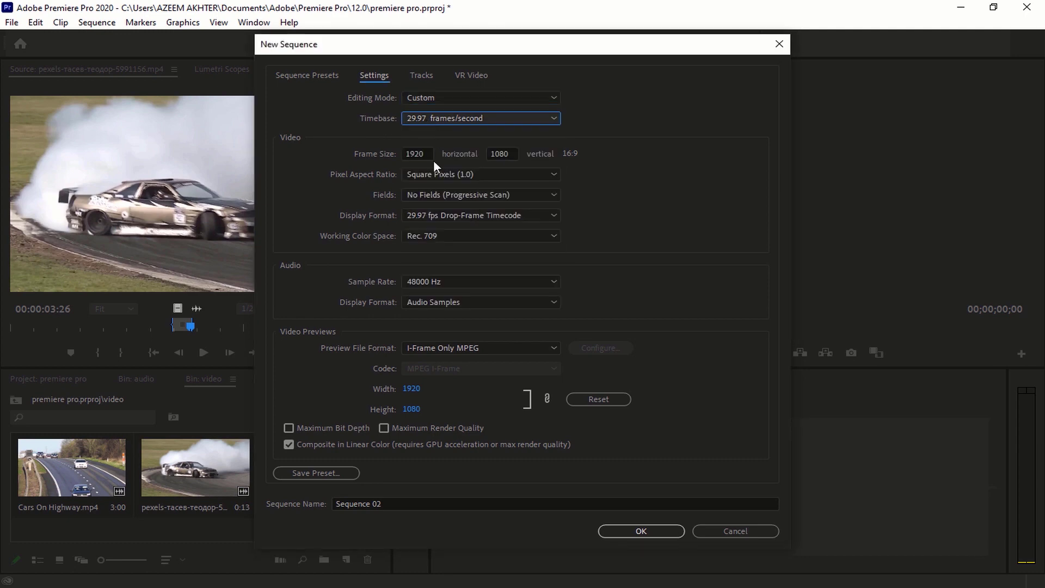
double_click(418, 155)
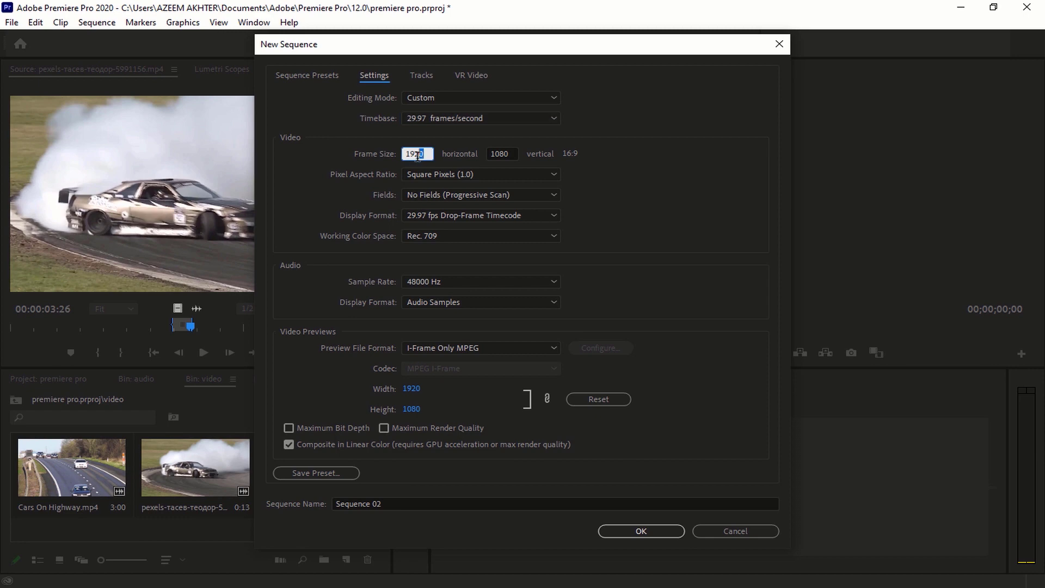
double_click(497, 155)
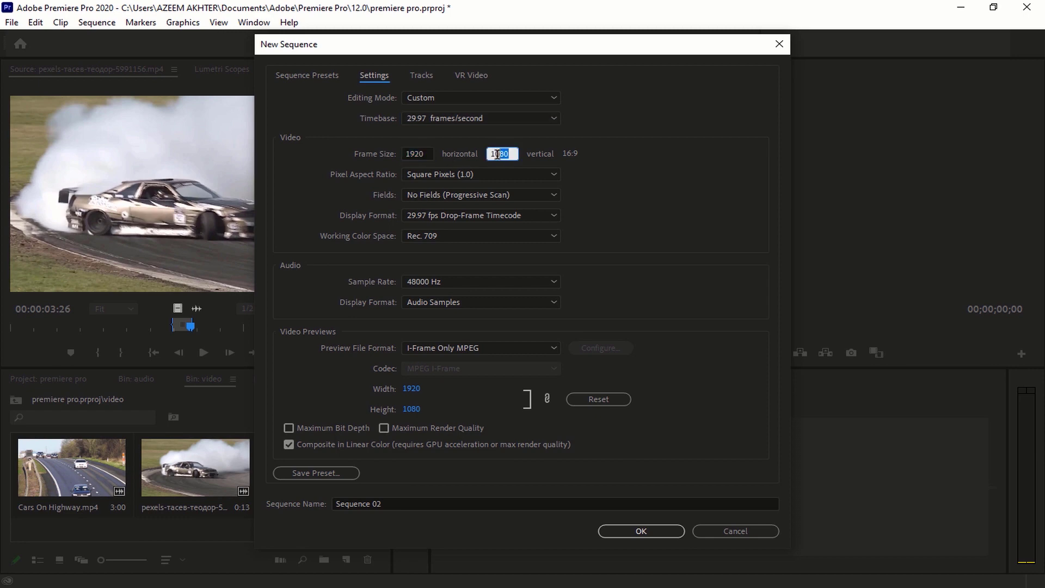
left_click(501, 155)
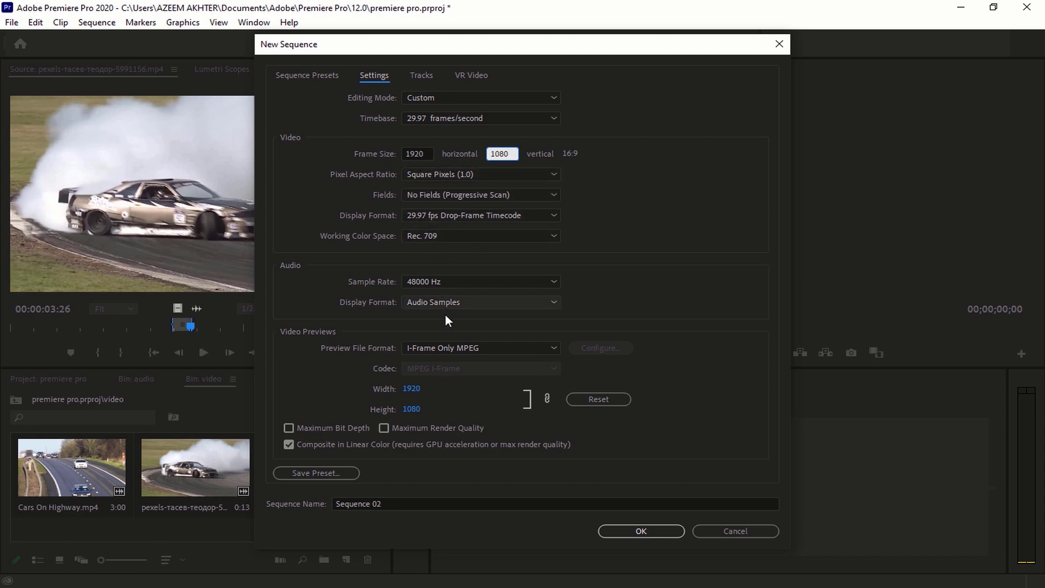
left_click(659, 530)
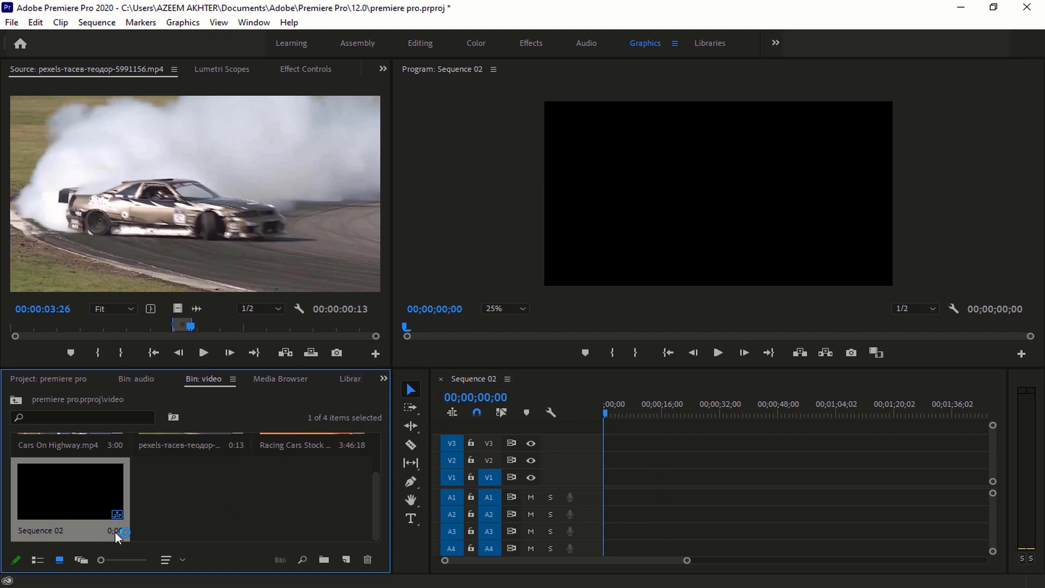
- Delete Sequence 02 and build a new sequence from the Racing Cars Stock Footages clip
key("Delete")
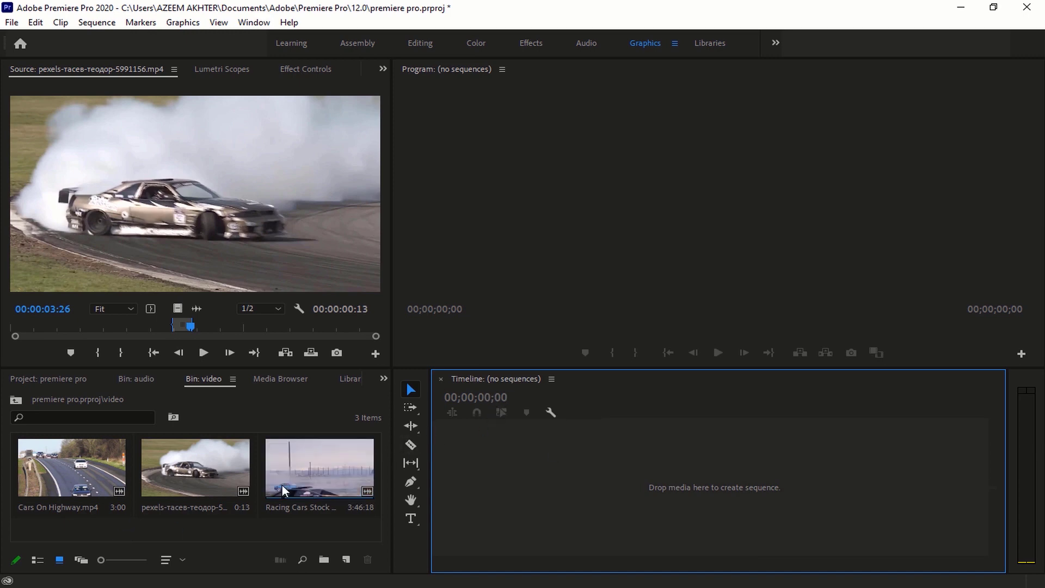
left_click_drag(282, 485, 493, 483)
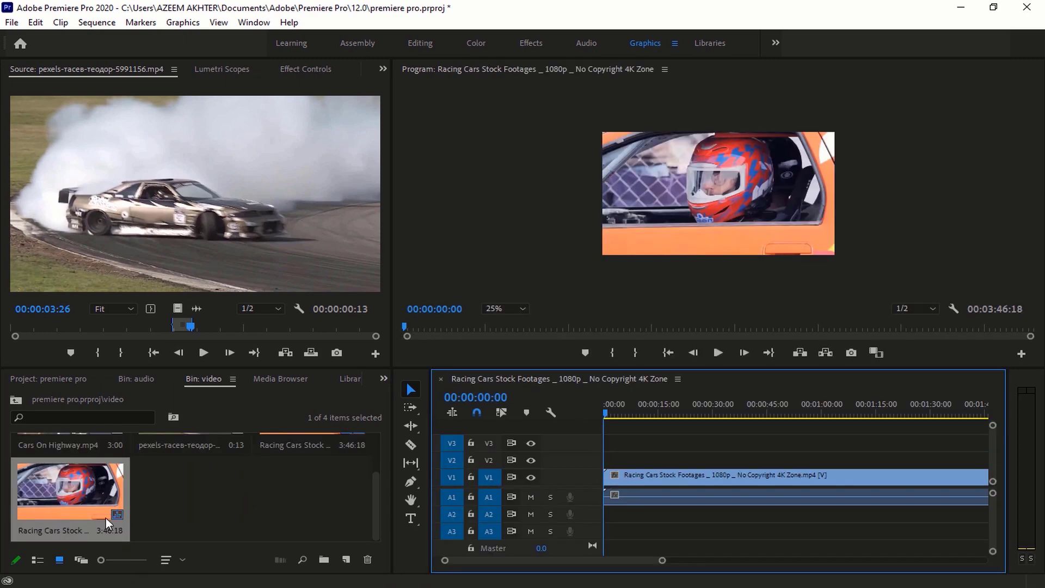
left_click(37, 559)
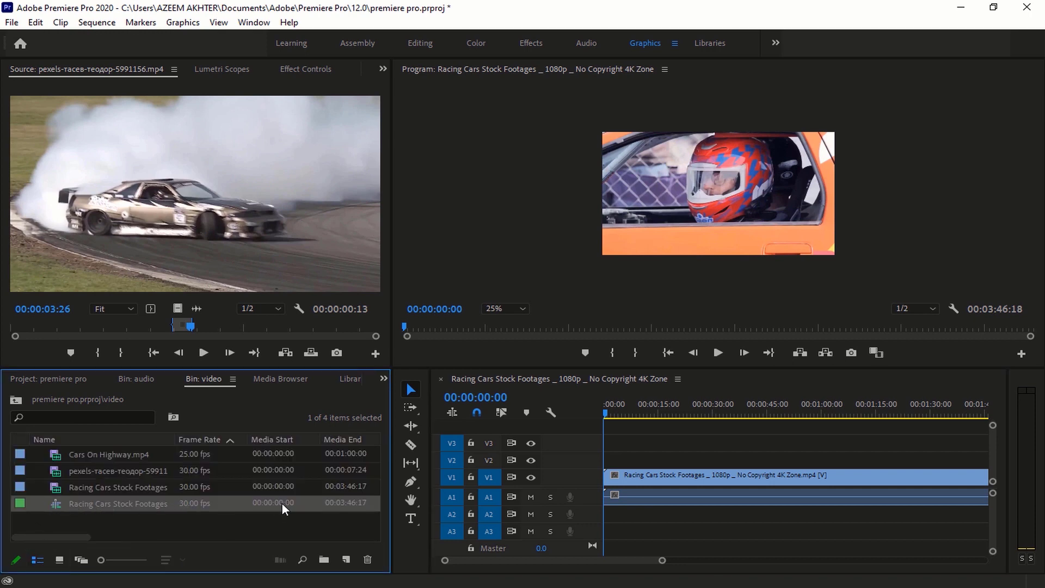
mouse_move(71, 537)
left_mouse_down()
mouse_move(150, 534)
mouse_move(50, 536)
left_mouse_up()
left_click(59, 560)
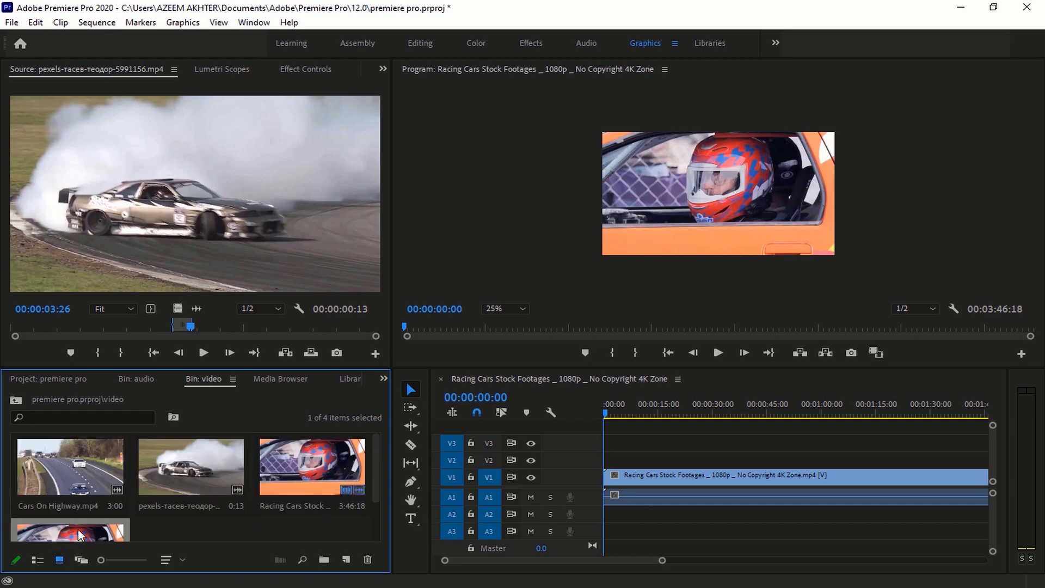
scroll(245, 498, "down", 2)
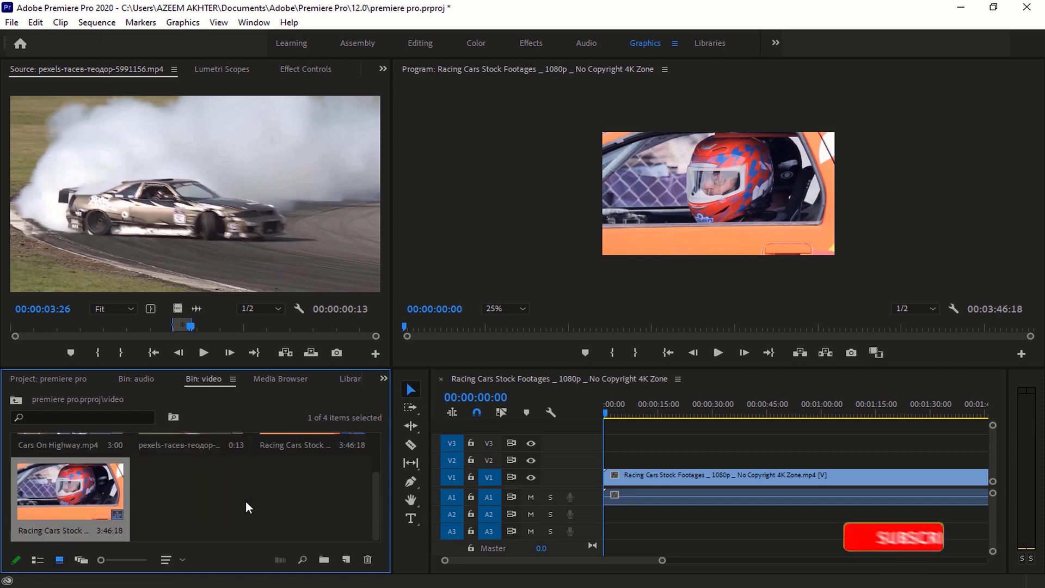
scroll(246, 501, "up", 2)
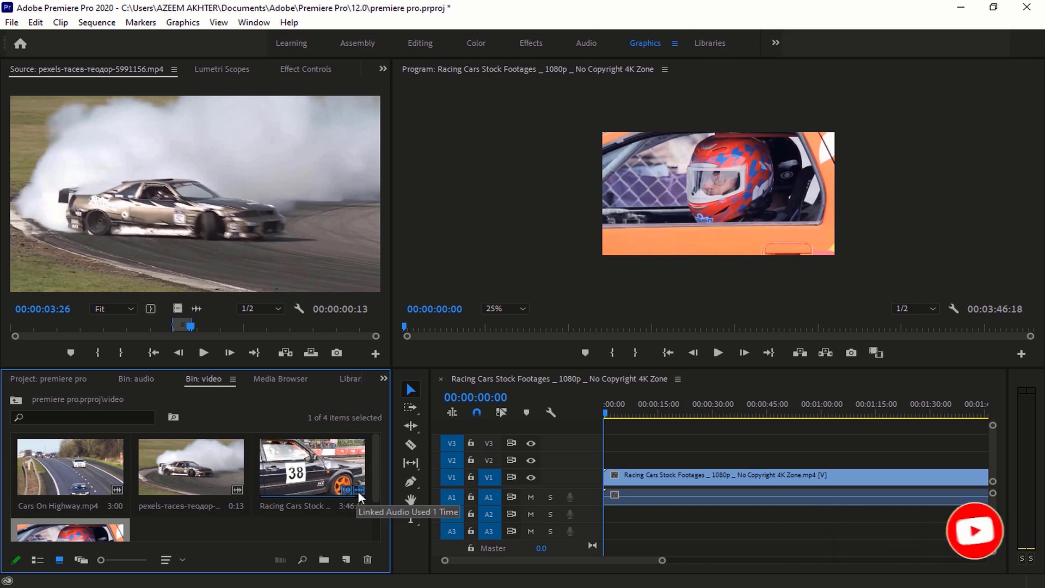
scroll(352, 491, "down", 2)
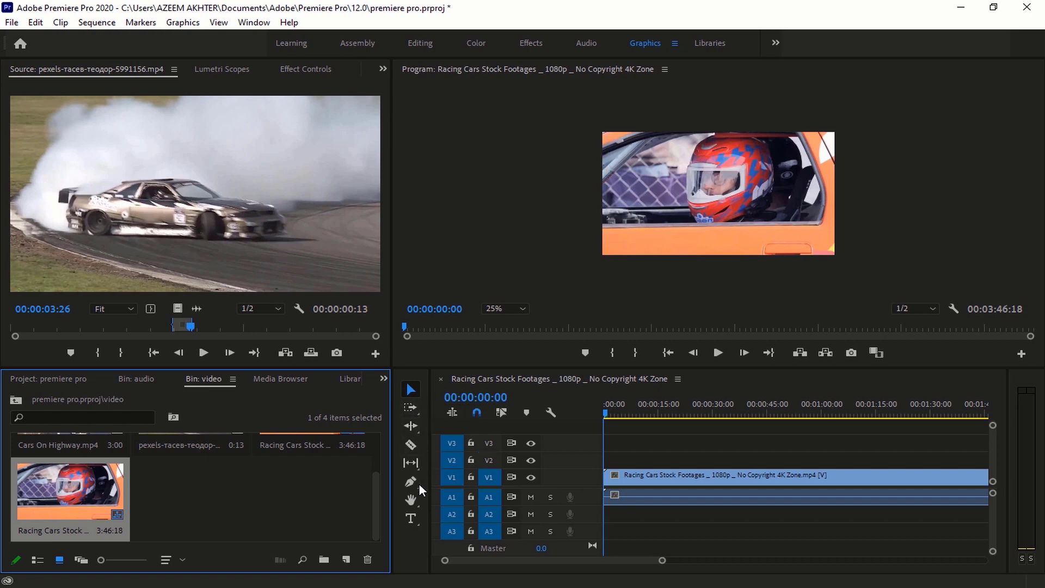
- Try the Razor tool, return to Selection, and drag the video/audio track divider lower
left_click(410, 388)
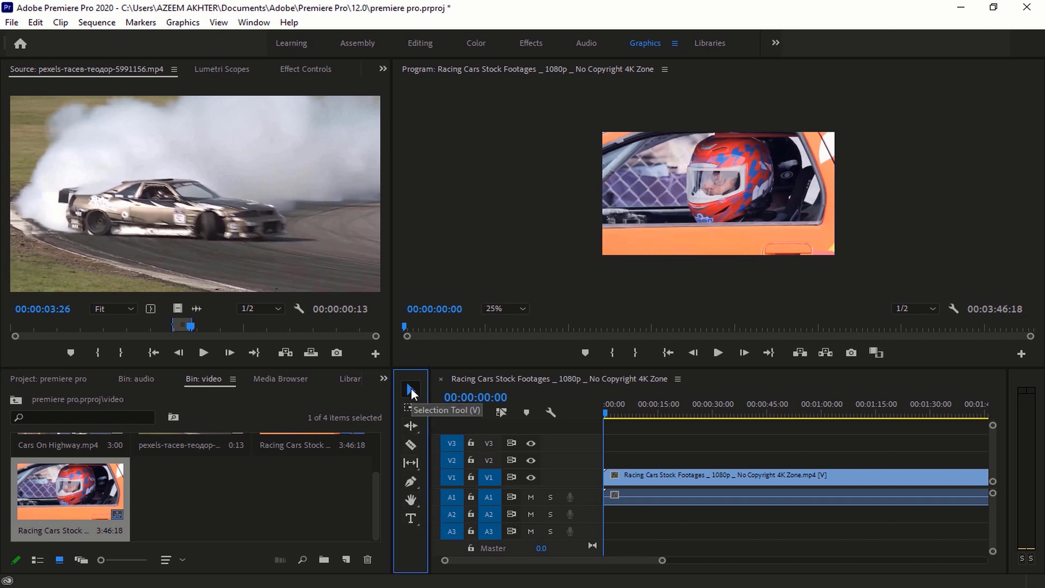
left_click(414, 446)
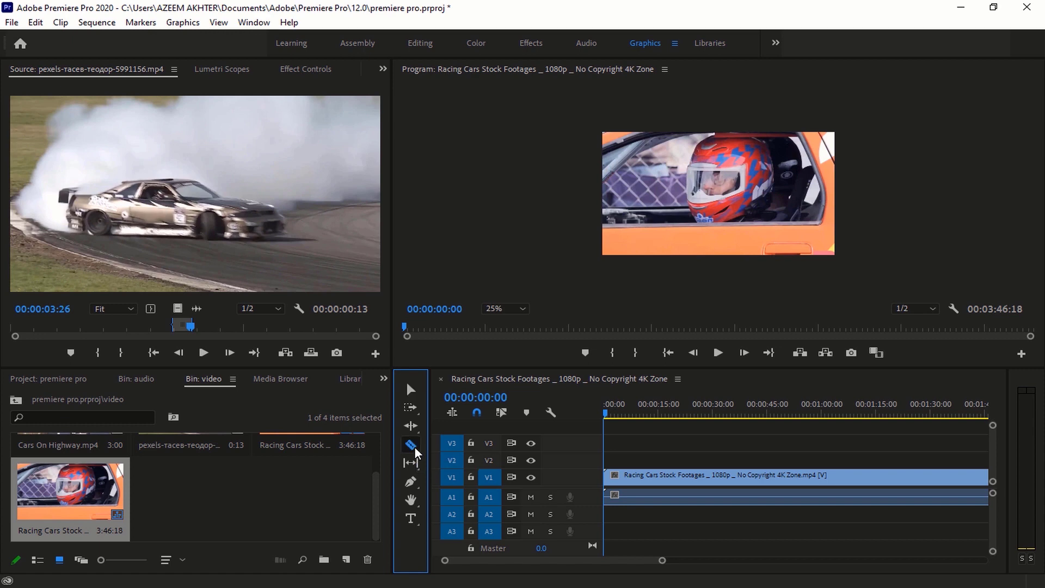
left_click(411, 390)
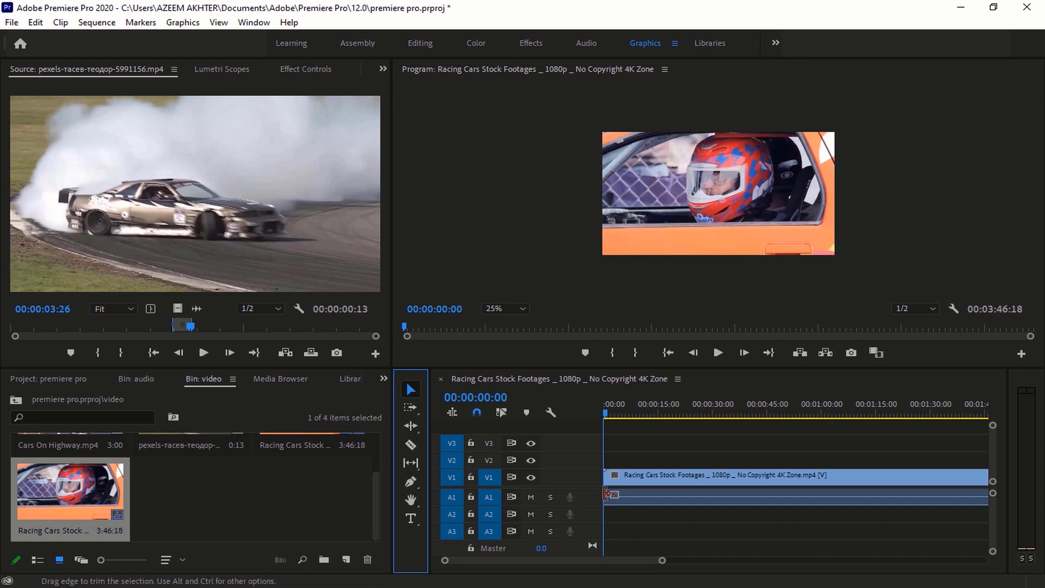
left_click(590, 486)
left_click_drag(590, 486, 595, 477)
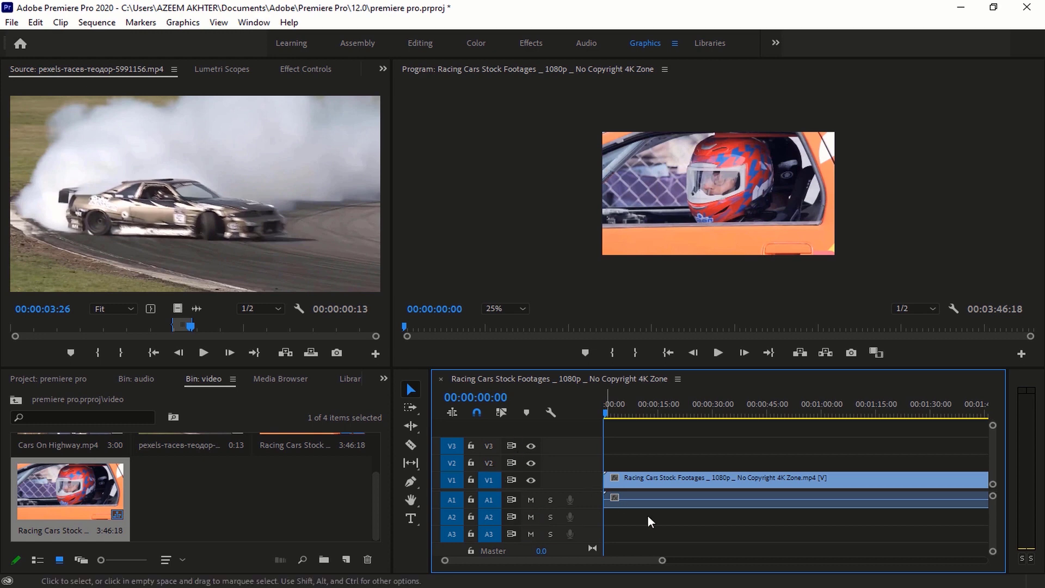
- Widen the Timeline to show about two minutes of the clip, and Alt+scroll V1 back to normal height
mouse_move(662, 560)
left_mouse_down()
mouse_move(878, 561)
mouse_move(689, 558)
left_mouse_up()
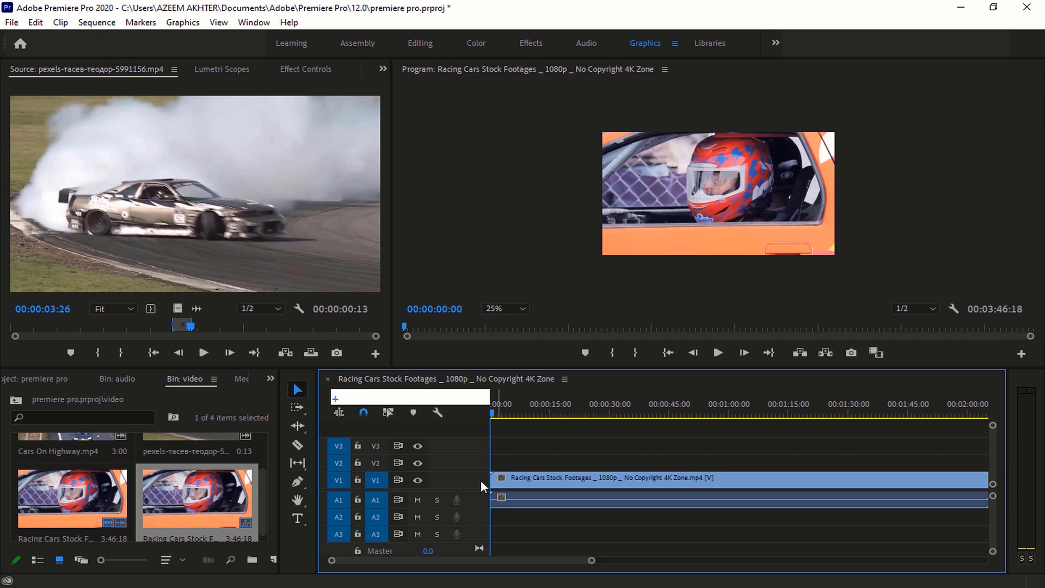
mouse_move(482, 486)
left_mouse_down()
mouse_move(483, 442)
mouse_move(485, 490)
left_mouse_up()
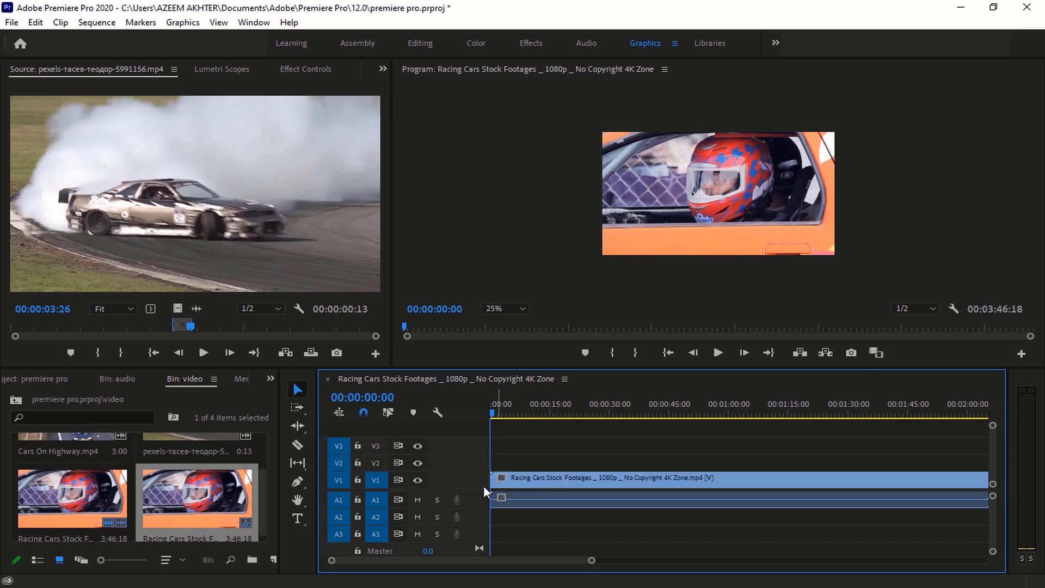
scroll(481, 481, "up", 5)
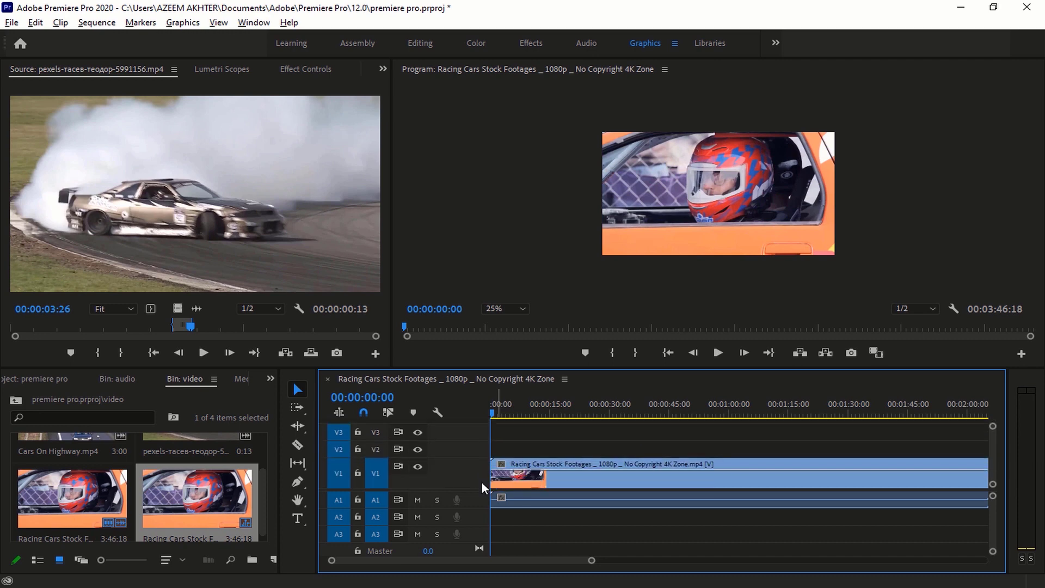
scroll(482, 482, "up", 2)
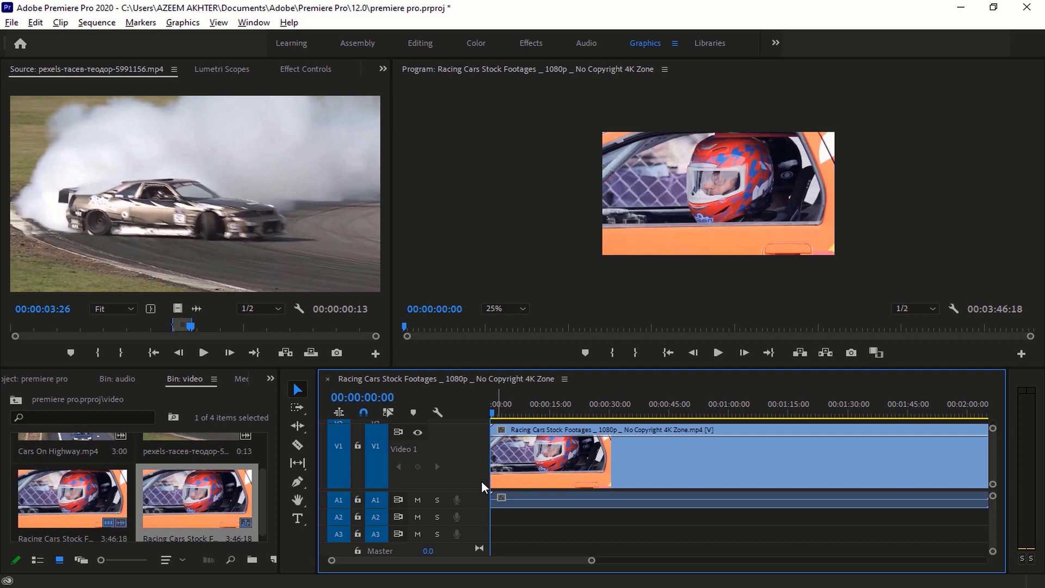
scroll(481, 481, "down", 3)
scroll(481, 481, "down", 2)
scroll(481, 481, "down", 2)
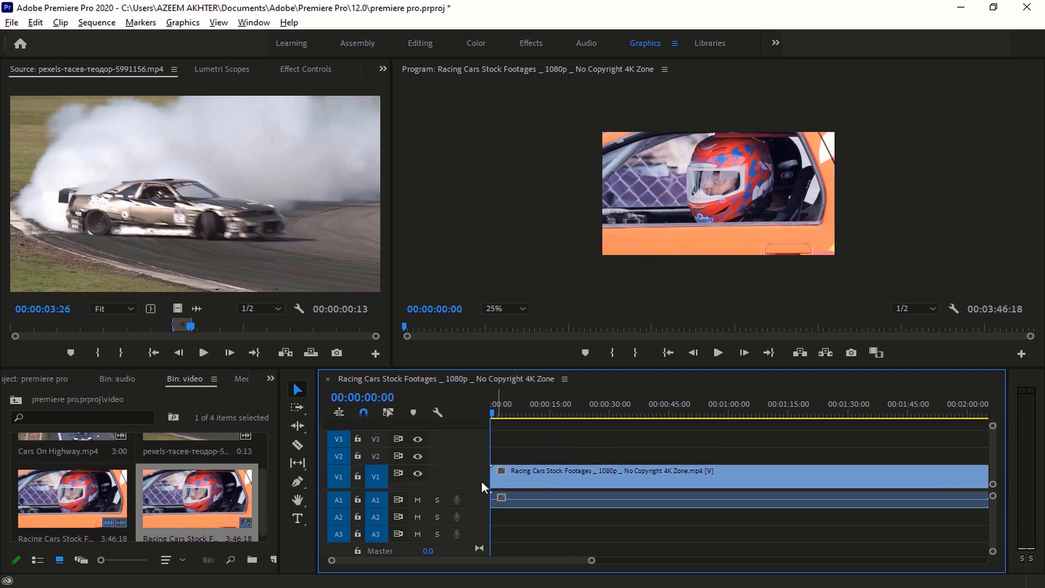
scroll(481, 482, "down", 1)
key("alt")
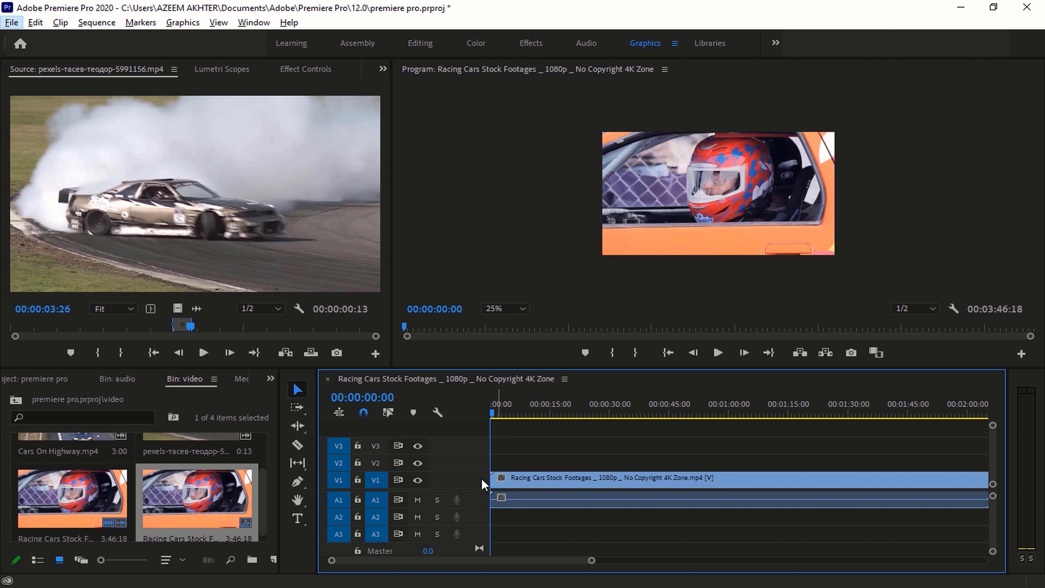
scroll(481, 478, "up", 2)
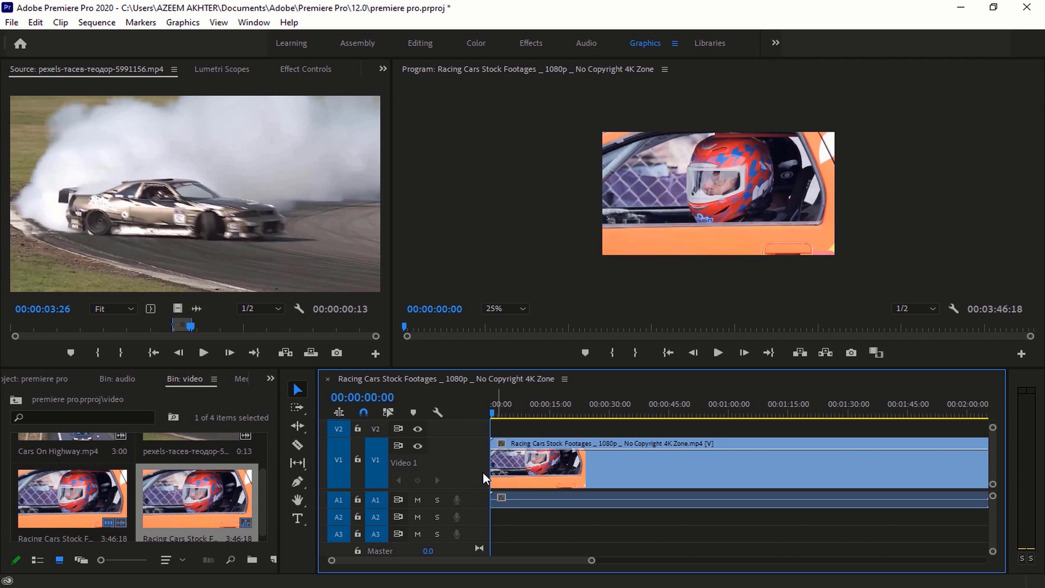
scroll(485, 475, "down", 2)
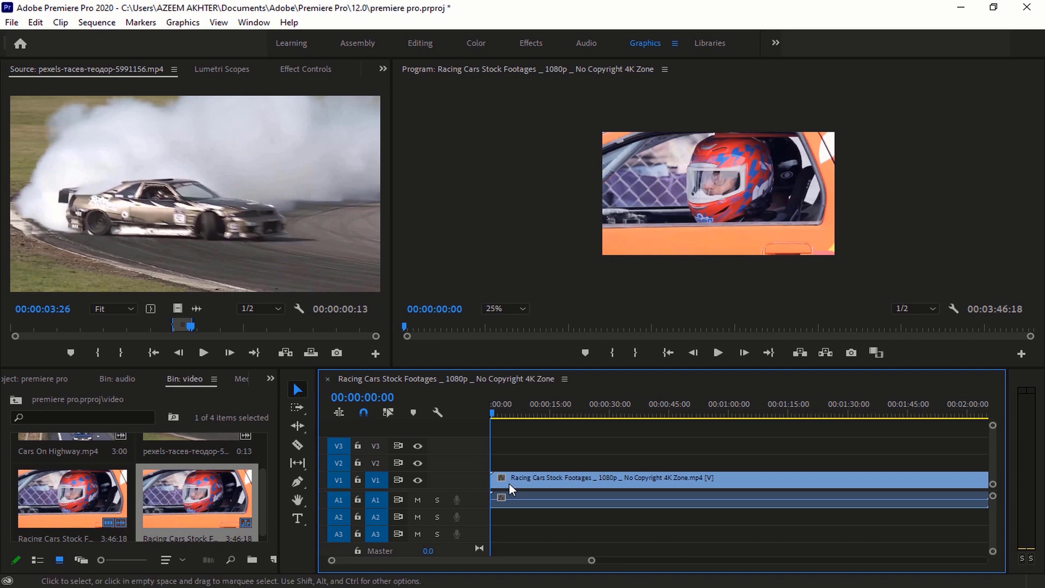
- Move the Racing Cars clip up to track V2 and select its linked audio
left_click(530, 482)
left_click_drag(529, 483, 527, 466)
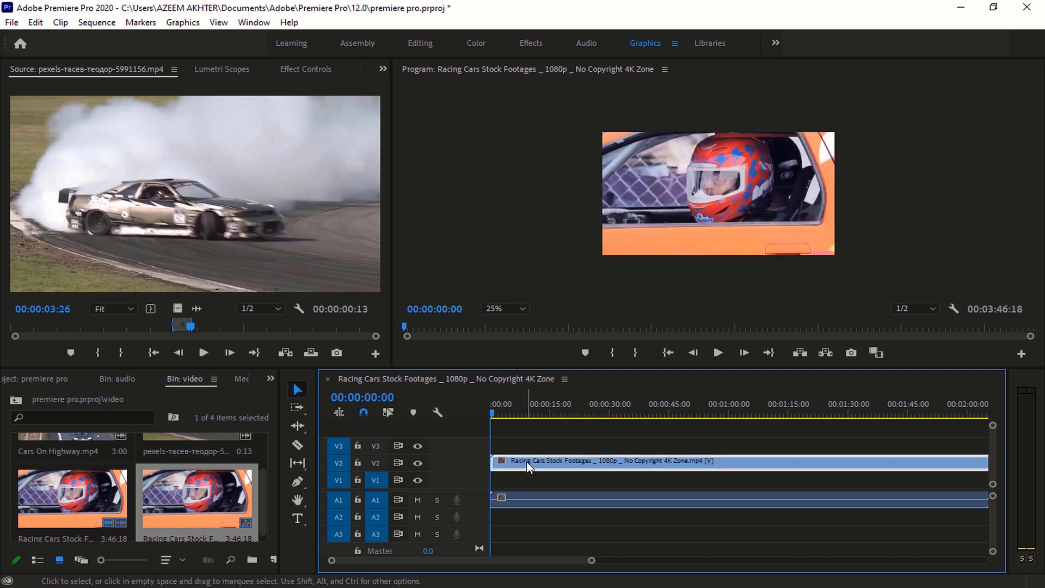
left_click(545, 498)
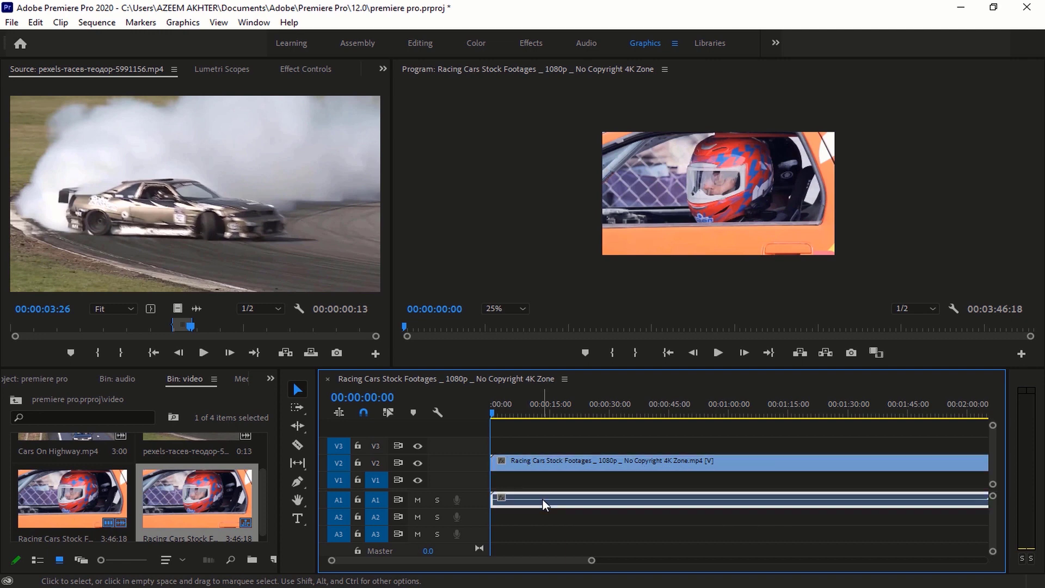
left_click(547, 462)
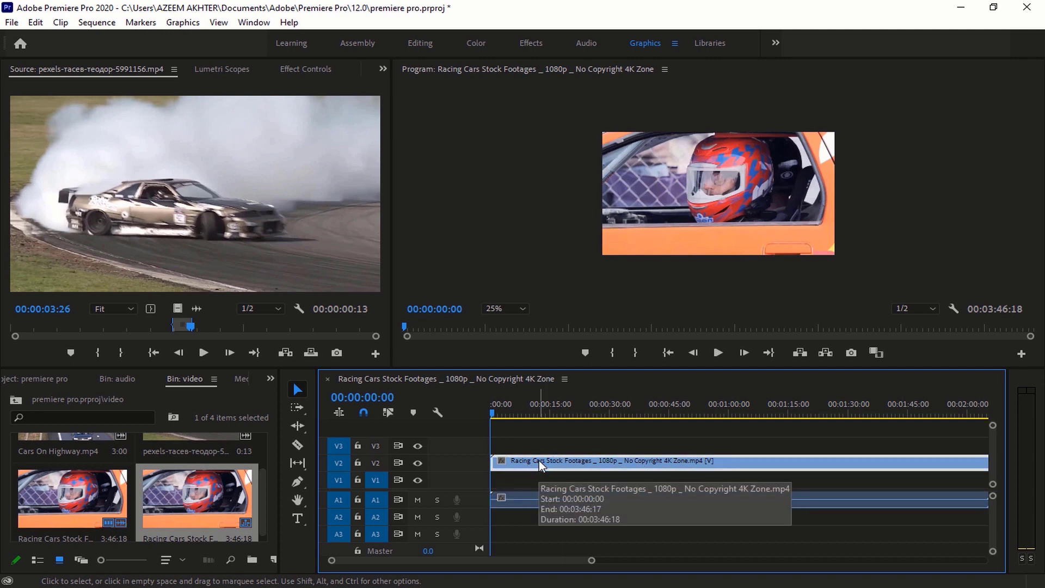
- Zoom out, box-select video and audio, shift them later, then return the clip to V1
left_click_drag(592, 561, 736, 560)
left_click_drag(886, 441, 558, 537)
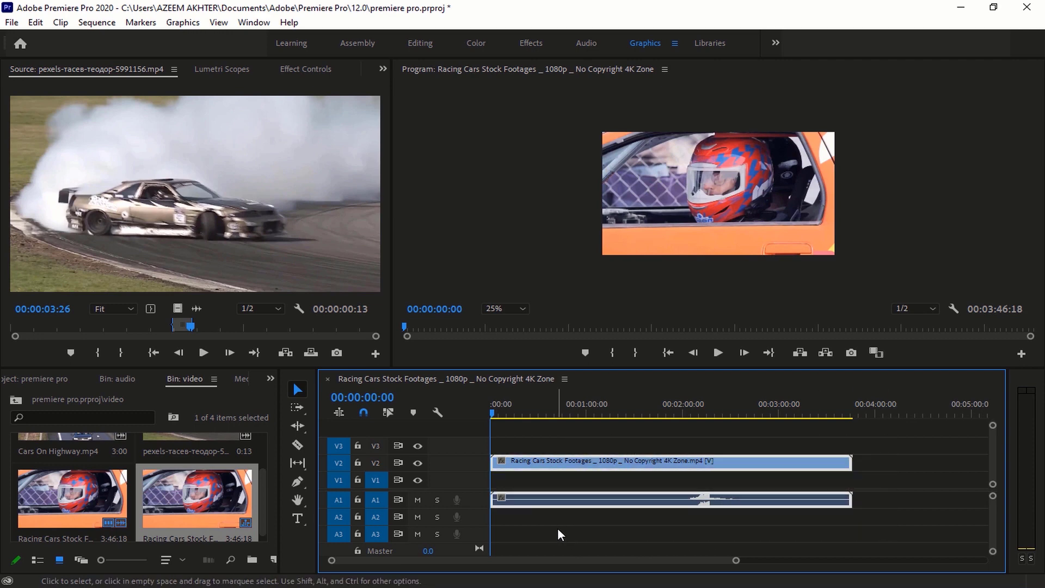
mouse_move(554, 463)
left_mouse_down()
mouse_move(725, 463)
mouse_move(538, 471)
mouse_move(539, 482)
left_mouse_up()
left_click(604, 535)
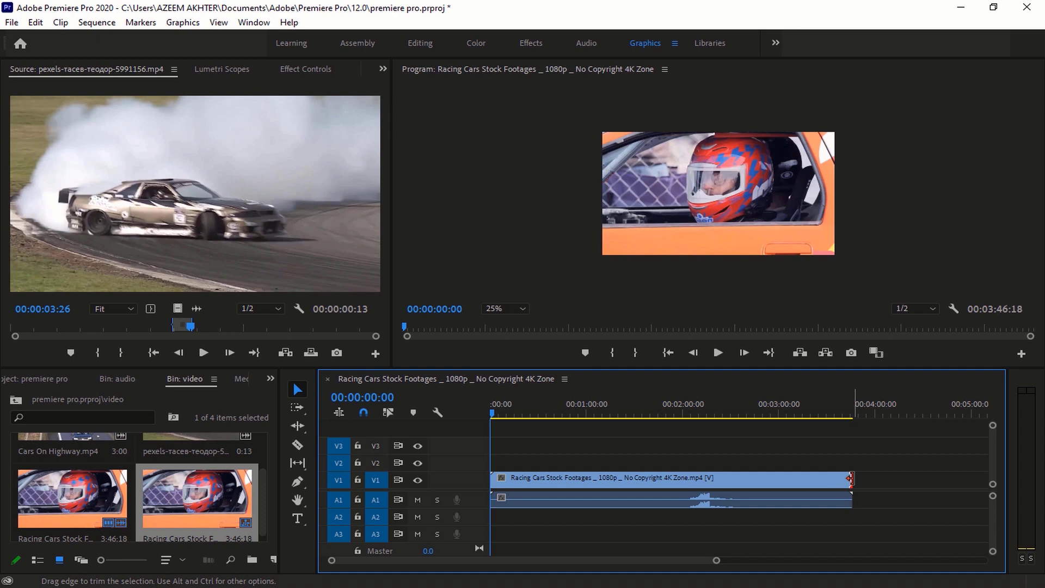
- Twice trim the V1 racing clip's end left, then extend it back to its full 3:46:18 length
mouse_move(850, 478)
left_mouse_down()
mouse_move(679, 479)
mouse_move(874, 489)
mouse_move(691, 483)
left_mouse_up()
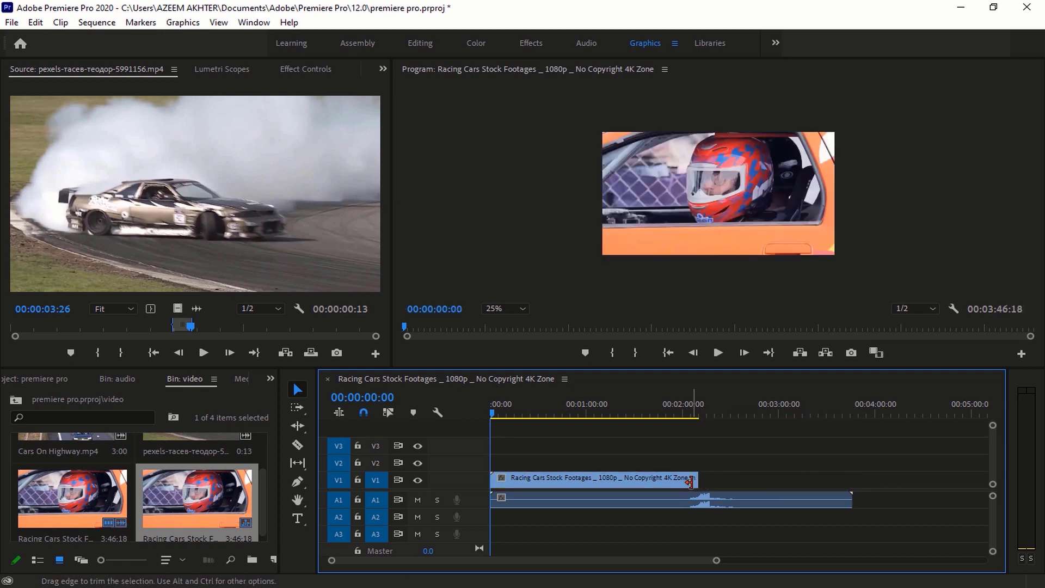
left_click_drag(690, 482, 878, 495)
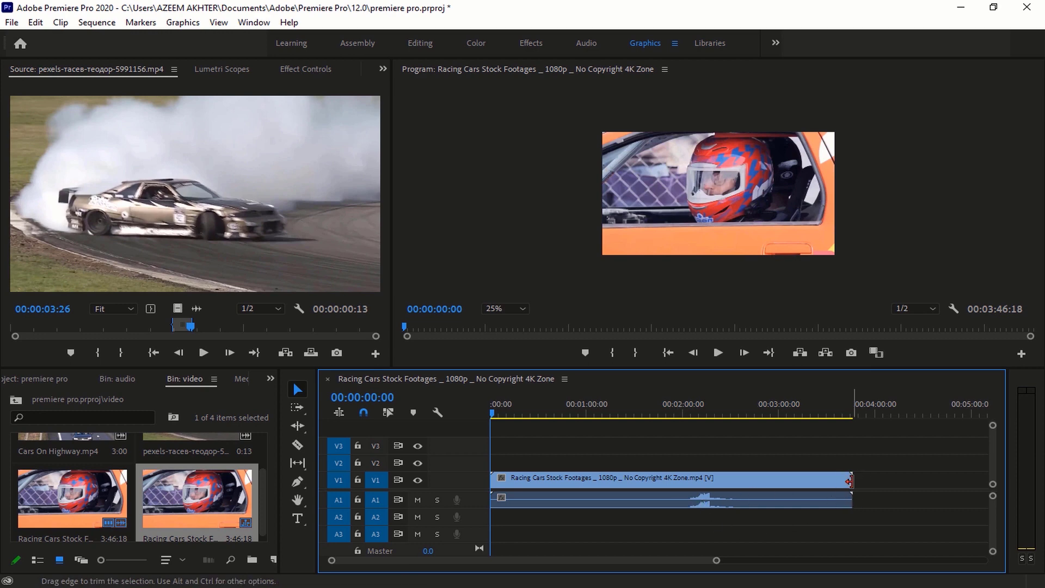
left_click_drag(850, 481, 661, 479)
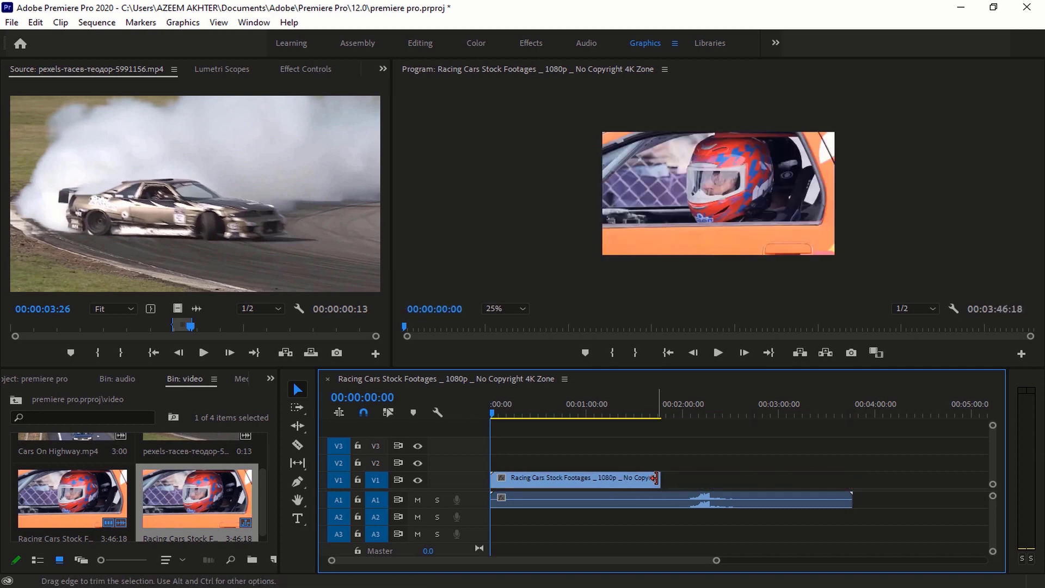
mouse_move(659, 478)
left_mouse_down()
mouse_move(826, 488)
mouse_move(859, 480)
left_mouse_up()
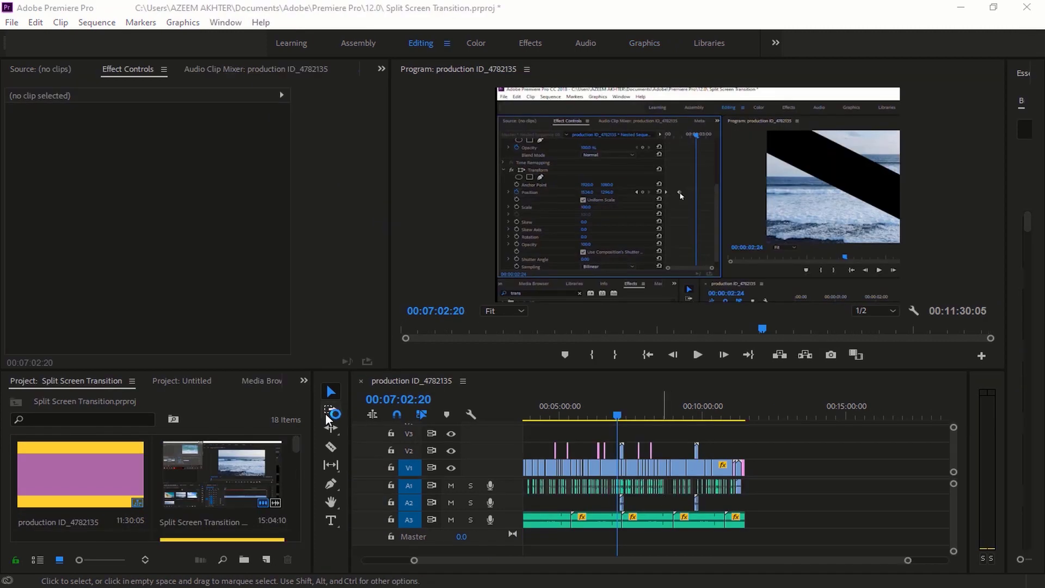
left_click(331, 411)
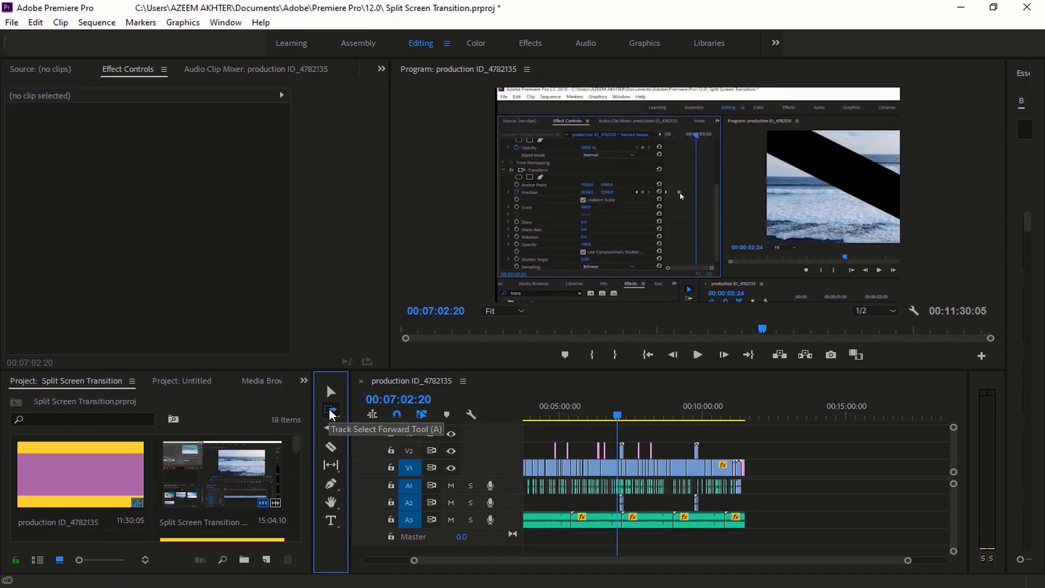
- With Track Select Forward, select all clips after a point on every track and push them later
left_click(331, 413)
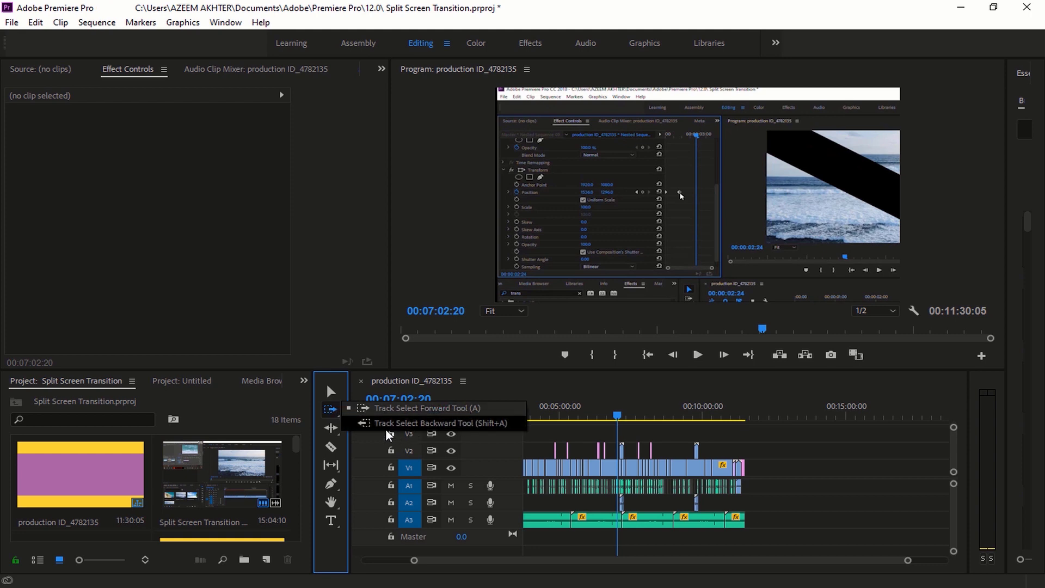
key("Escape")
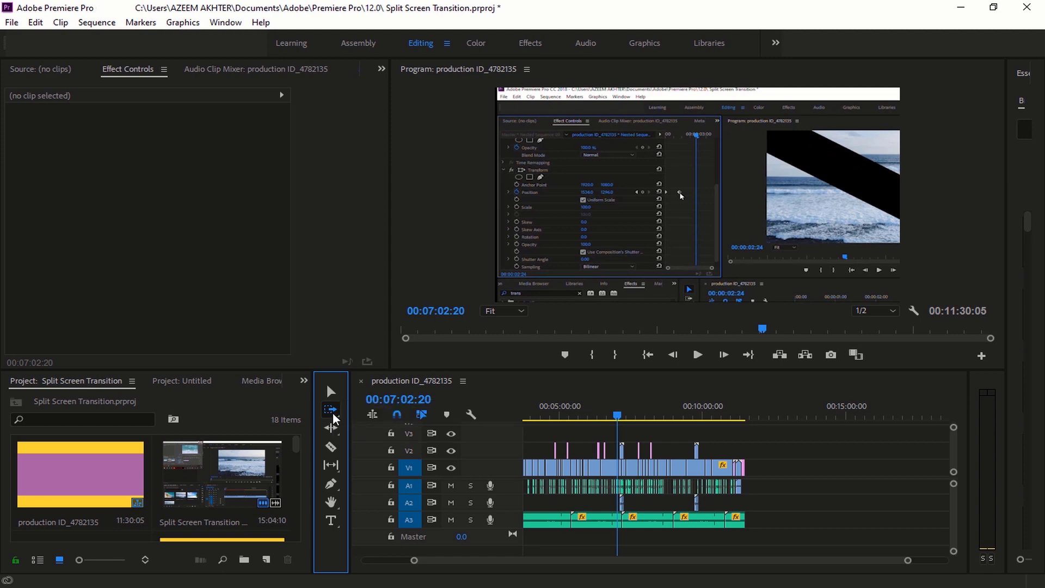
left_click(334, 417)
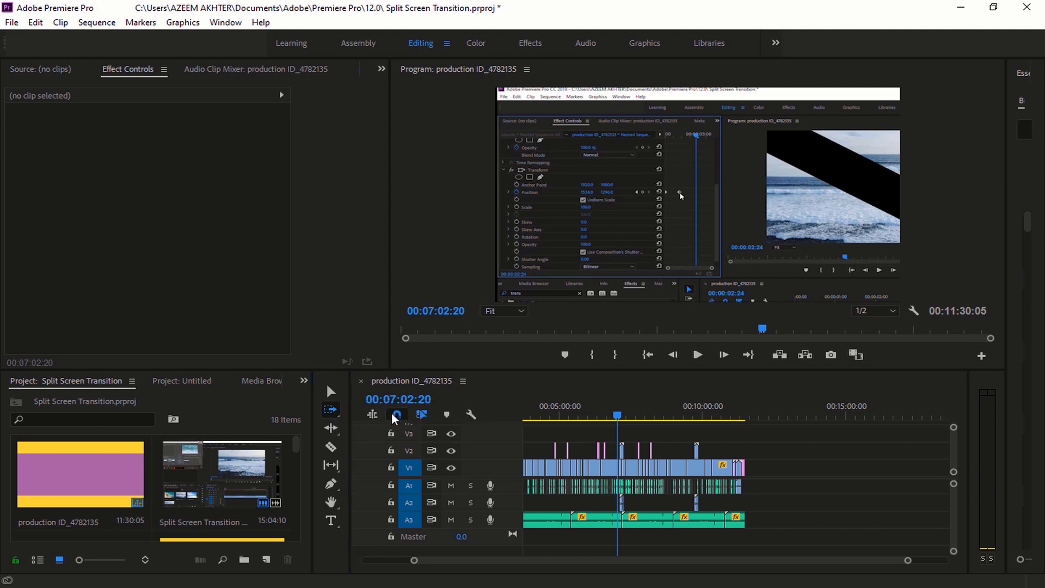
left_click_drag(907, 561, 822, 561)
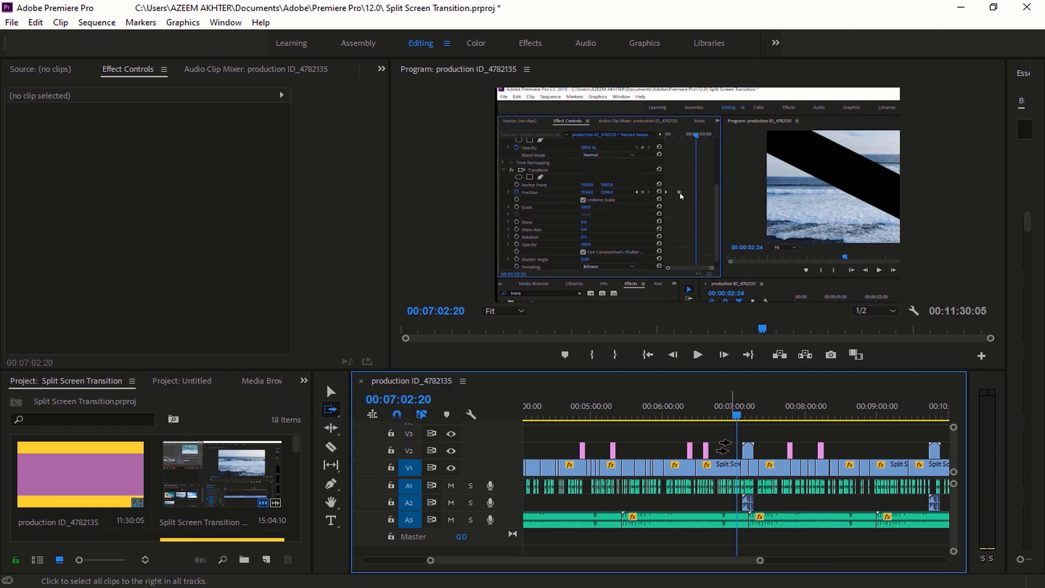
key("equal")
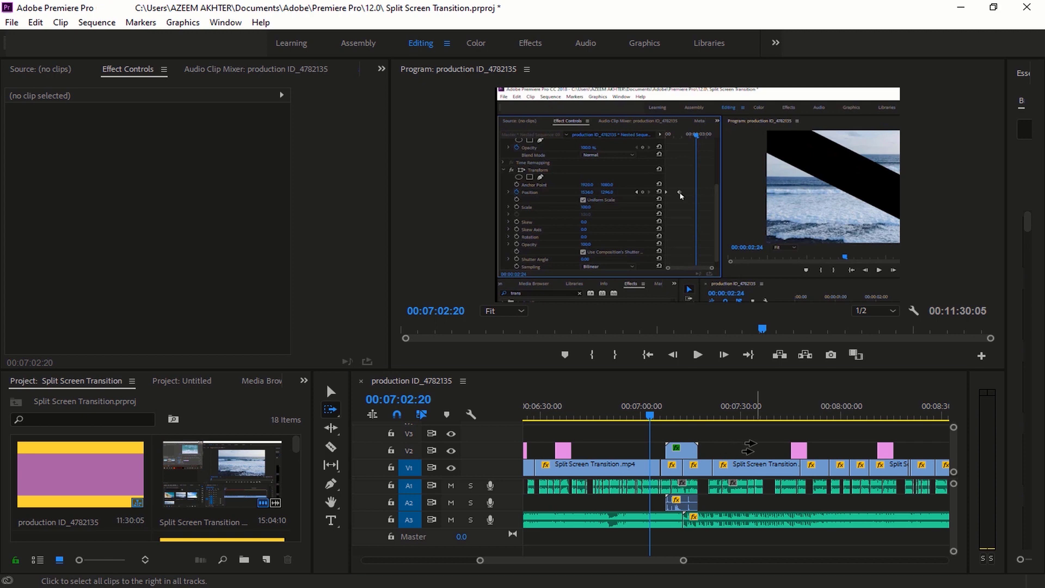
left_click(749, 447)
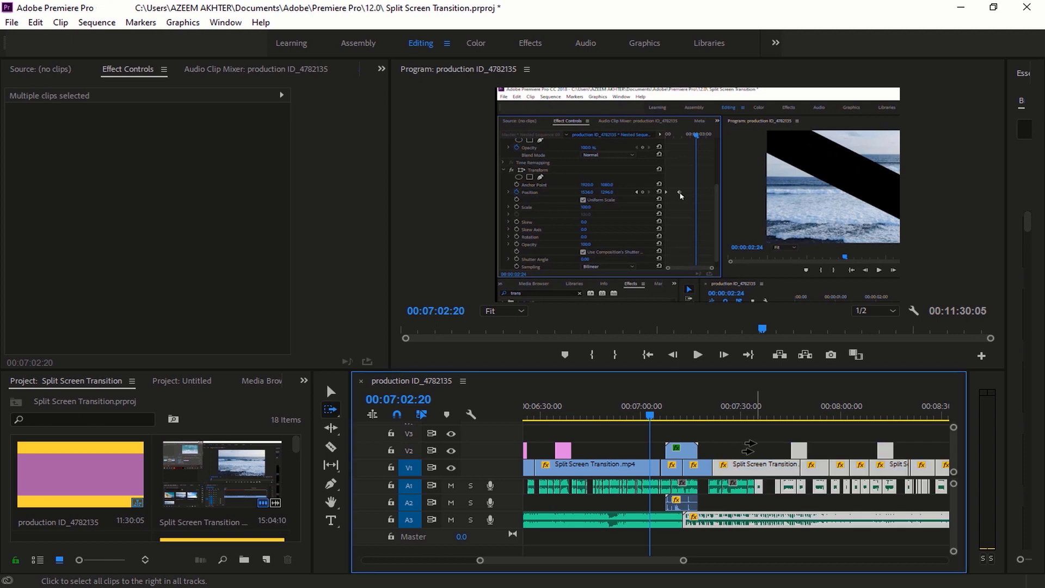
mouse_move(749, 448)
left_mouse_down()
mouse_move(831, 473)
mouse_move(788, 473)
left_mouse_up()
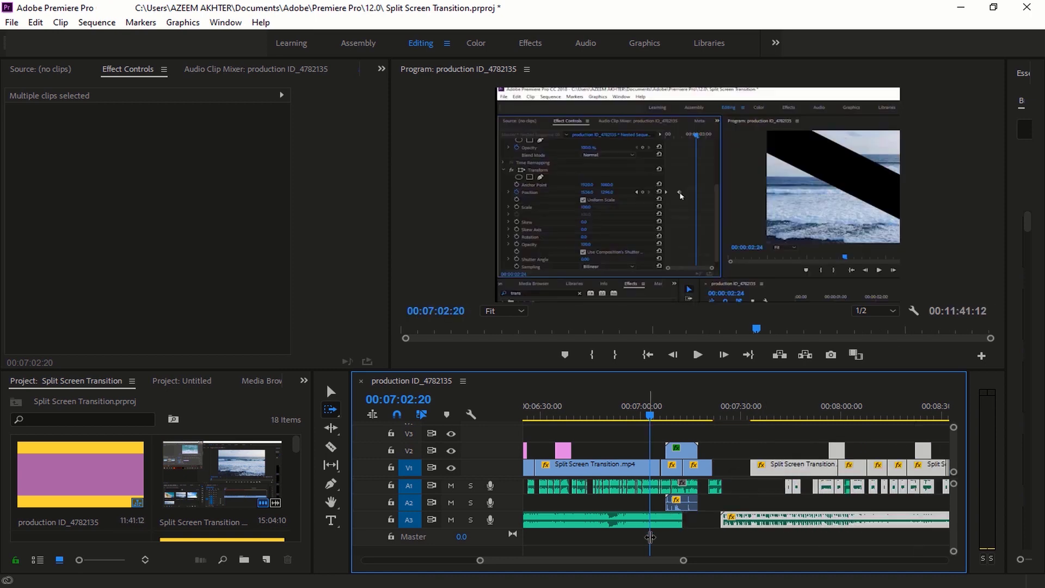
- Move all later clips about 54 seconds right, then deselect and box-select the moved clips' start
left_click_drag(685, 562, 767, 563)
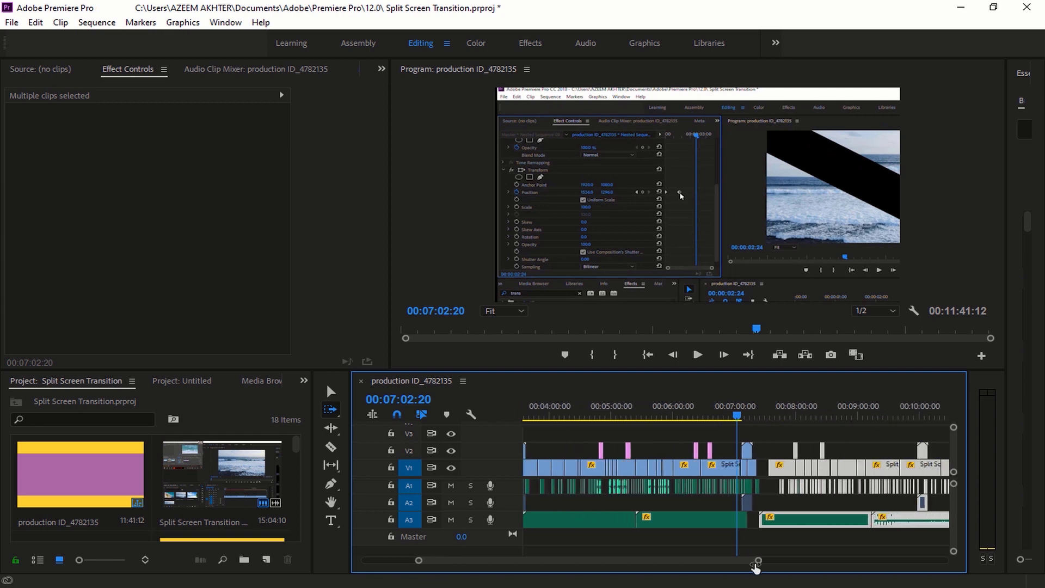
left_click_drag(768, 467, 825, 464)
key("v")
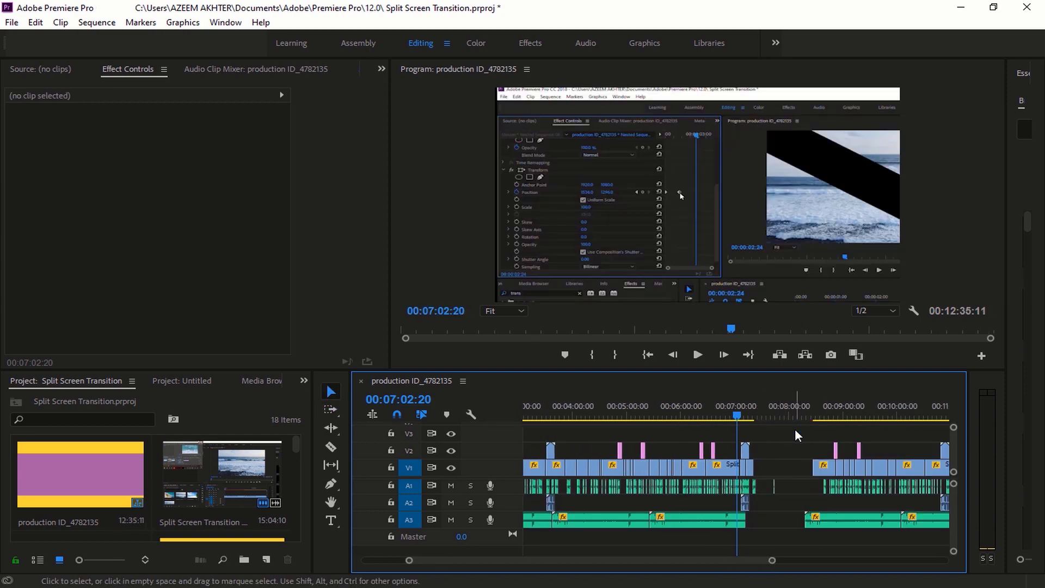
left_click(795, 465)
left_click_drag(798, 435, 831, 526)
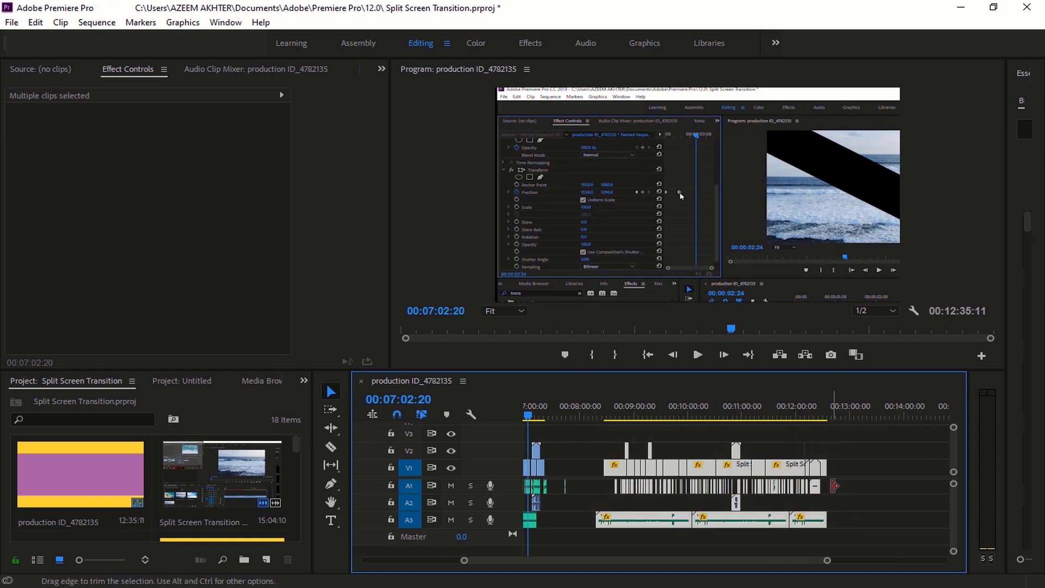
- Slide all later clips back left with Track Select Forward to close the gap
left_click(331, 411)
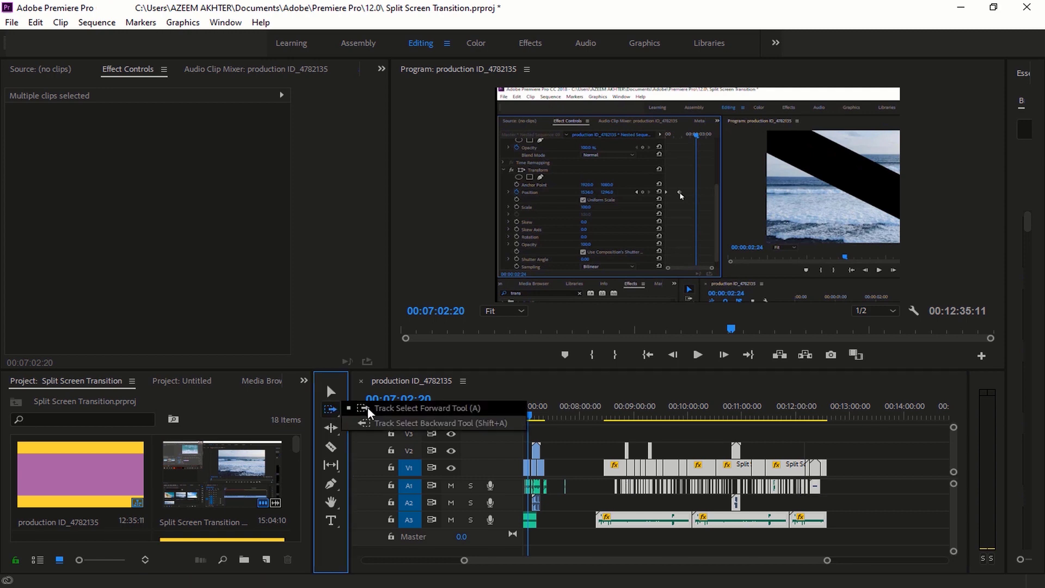
left_click(599, 451)
mouse_move(602, 452)
left_mouse_down()
mouse_move(610, 467)
mouse_move(564, 464)
left_mouse_up()
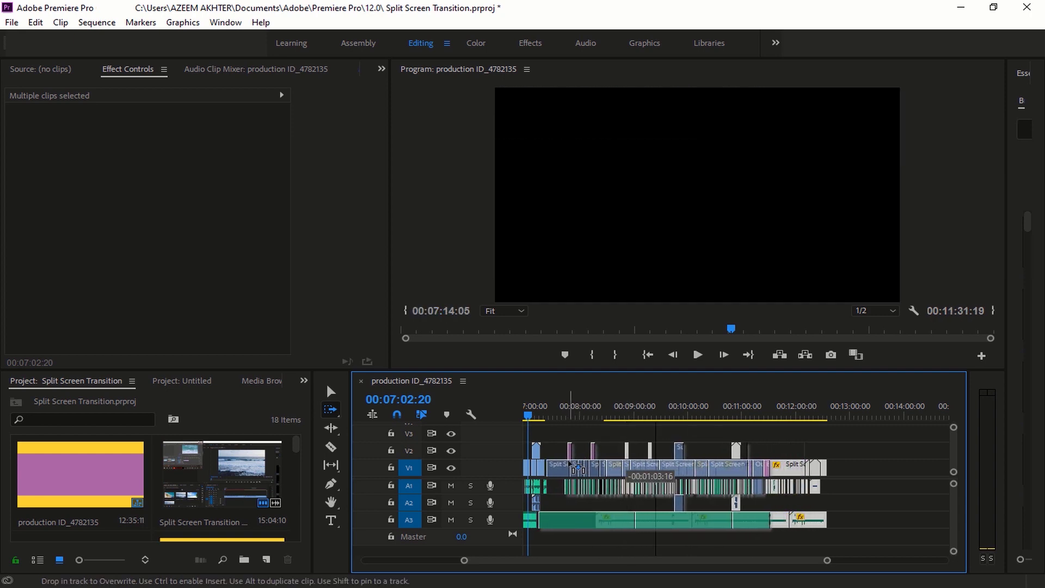
left_click_drag(563, 463, 566, 466)
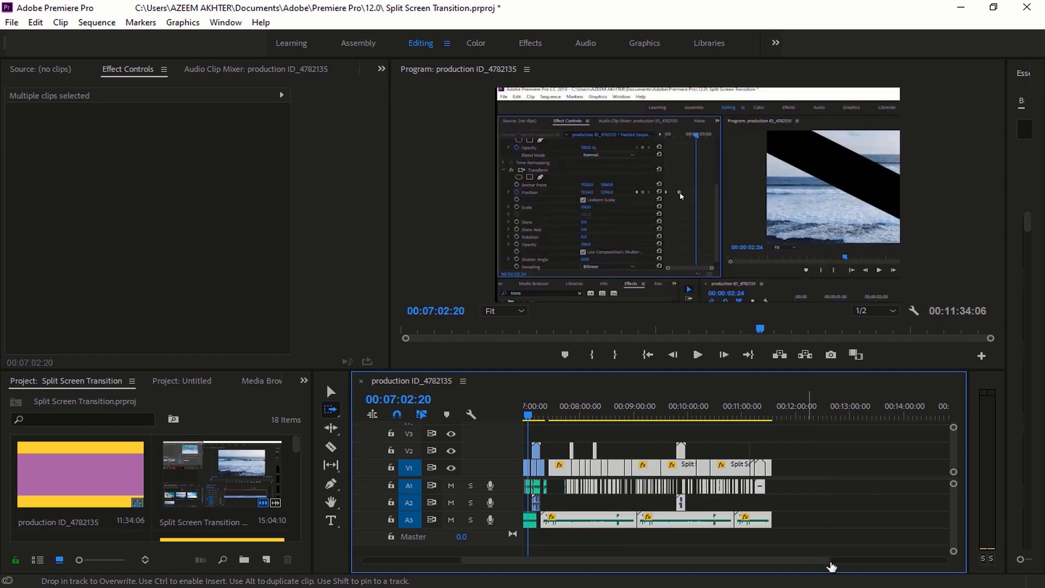
left_click_drag(827, 561, 676, 560)
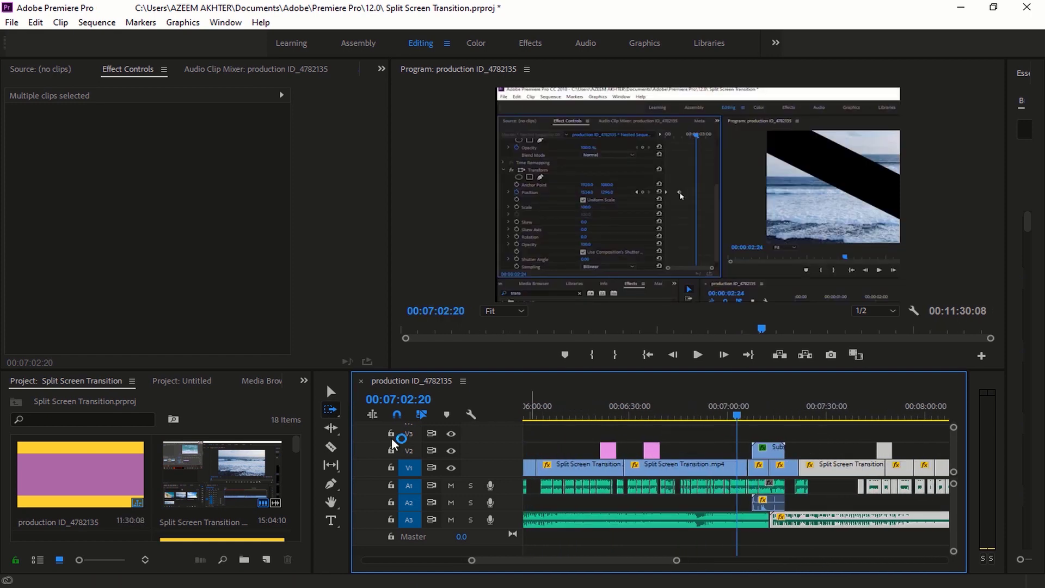
- Deselect, then forward-select clips on V1 only, and on A1 only from an earlier clip
left_click(331, 392)
left_click(851, 442)
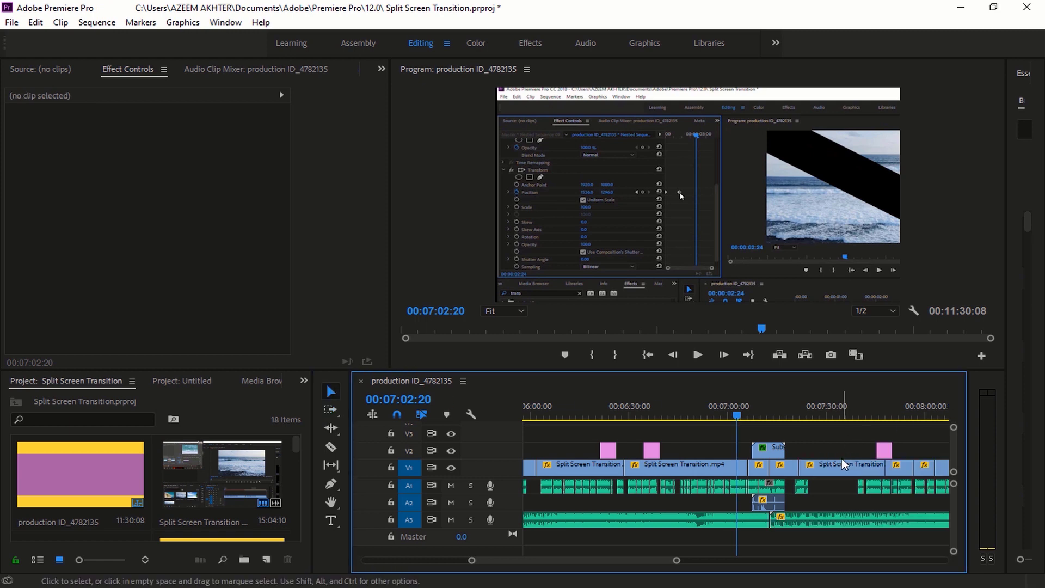
left_click(330, 409)
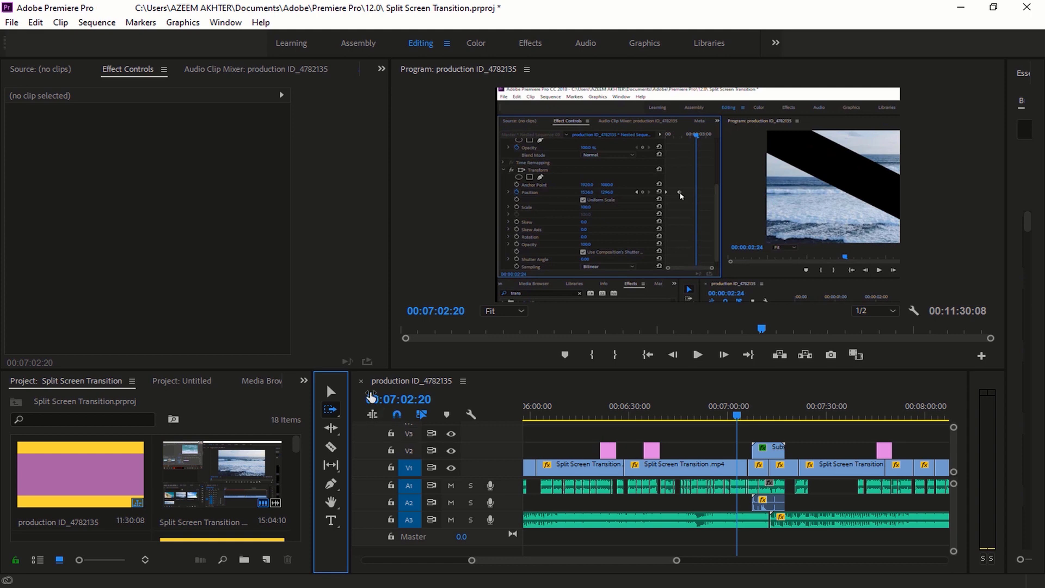
left_click(830, 466)
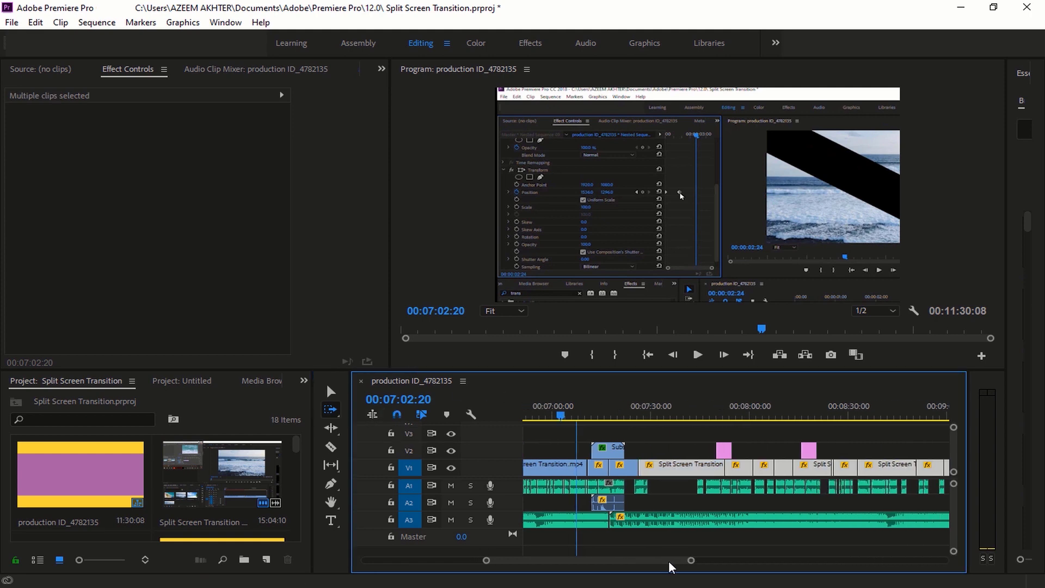
scroll(670, 563, "down", 5)
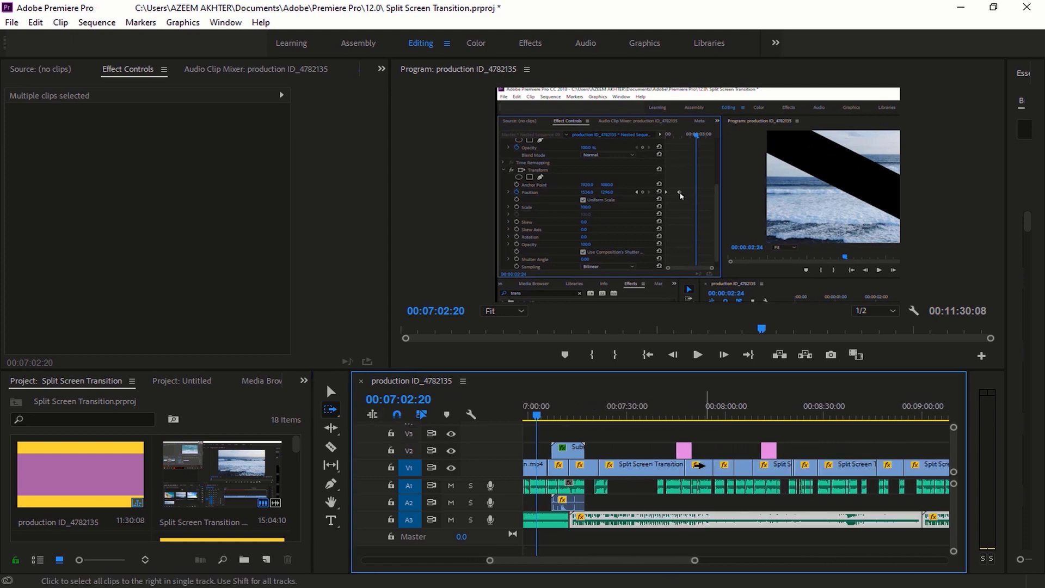
left_click(706, 485)
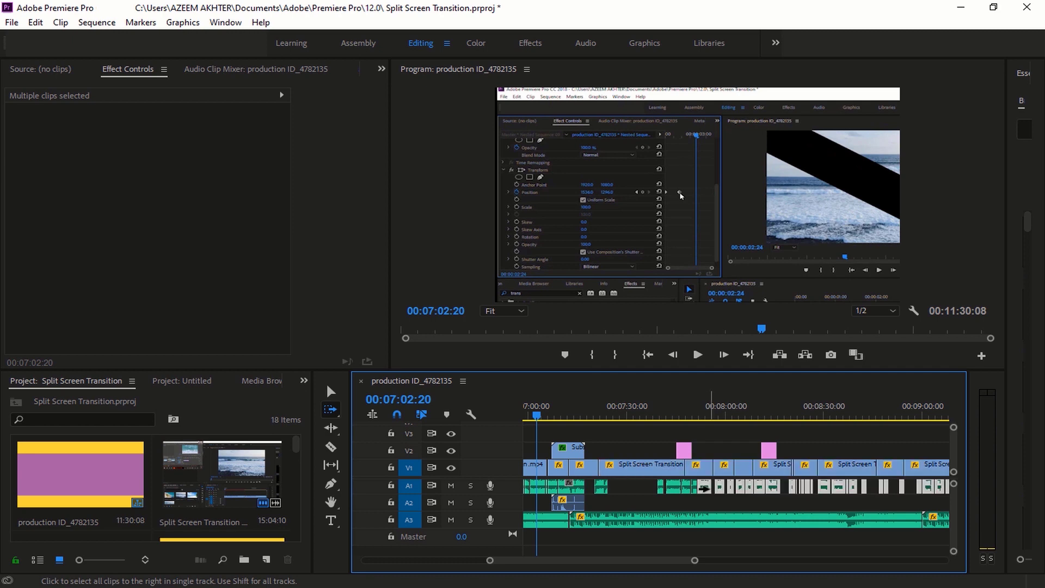
left_click(665, 489)
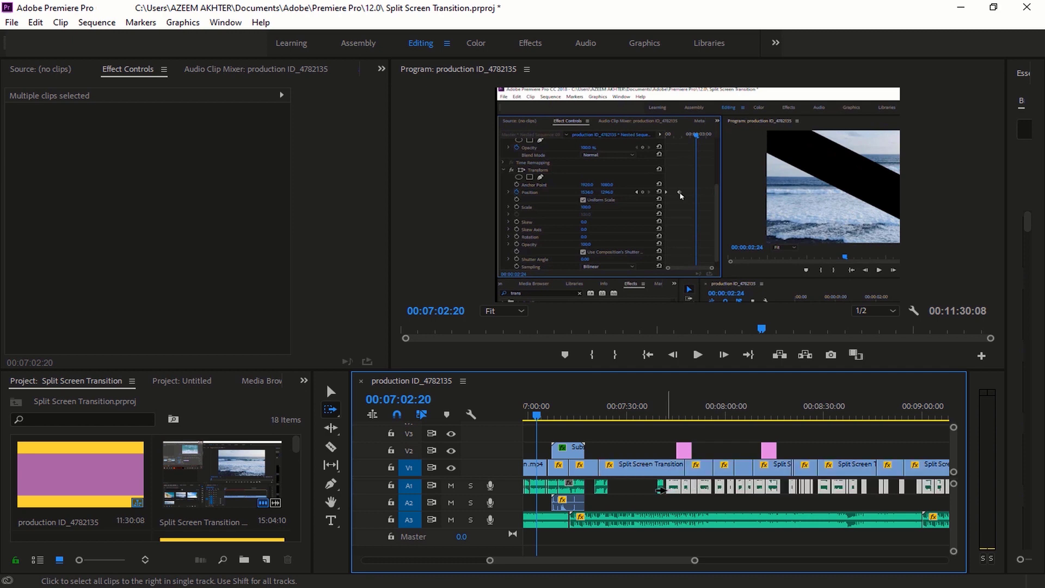
left_click(331, 411)
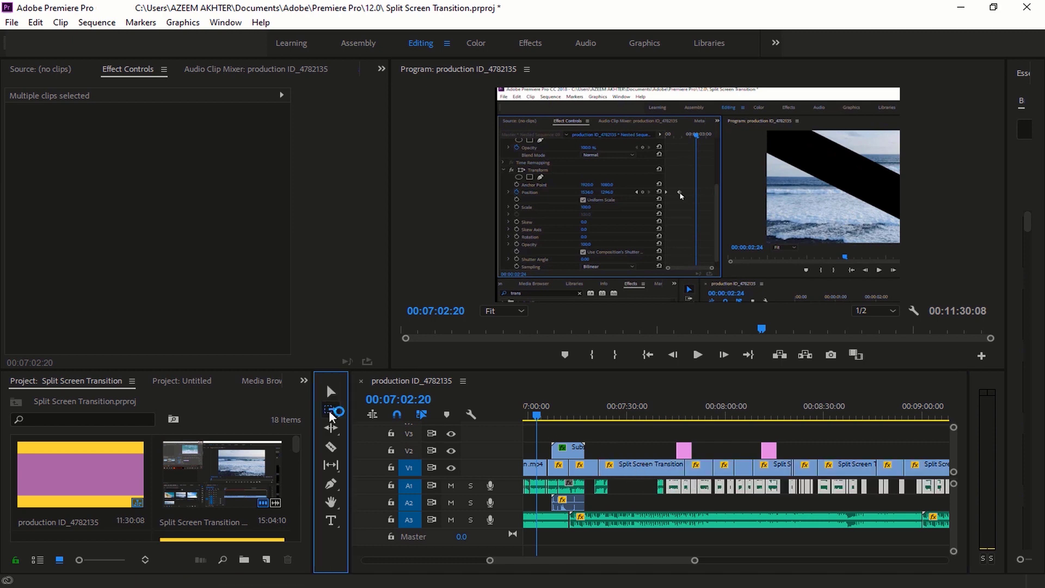
- Choose Track Select Backward Tool and select all clips before a chosen point on every track
left_click(330, 415)
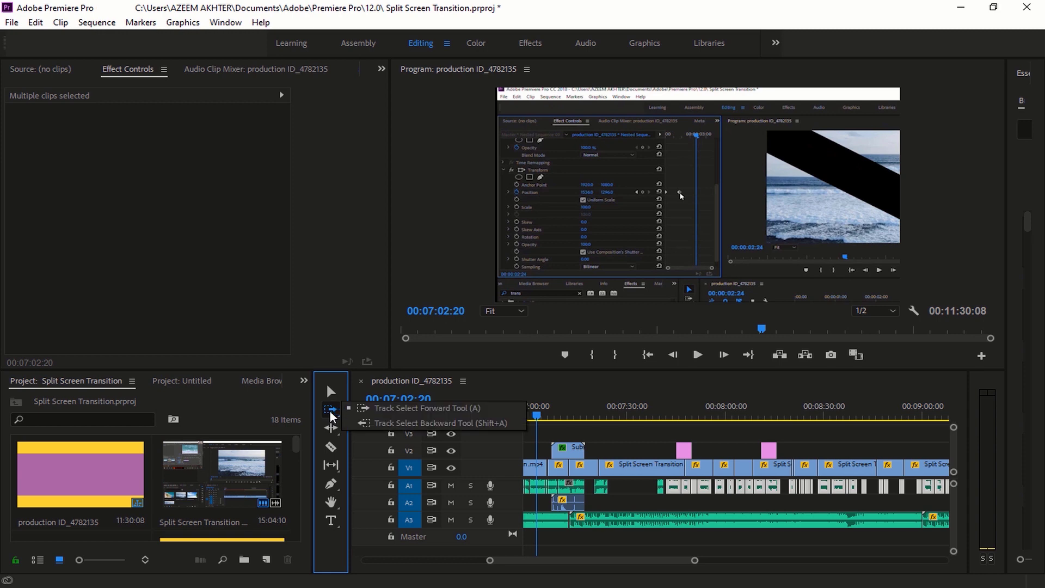
left_click(390, 423)
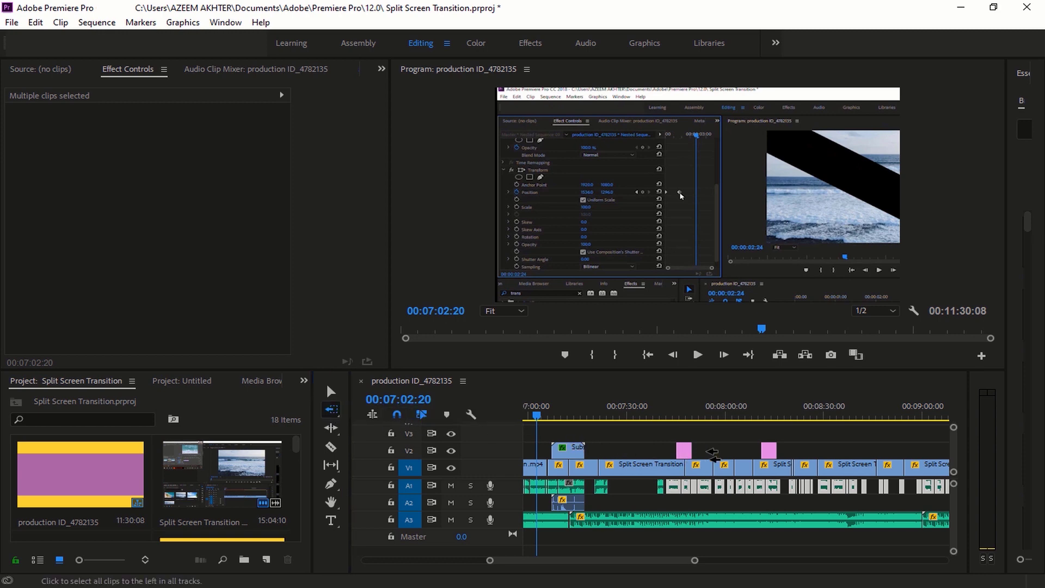
left_click(713, 461)
left_click(681, 465)
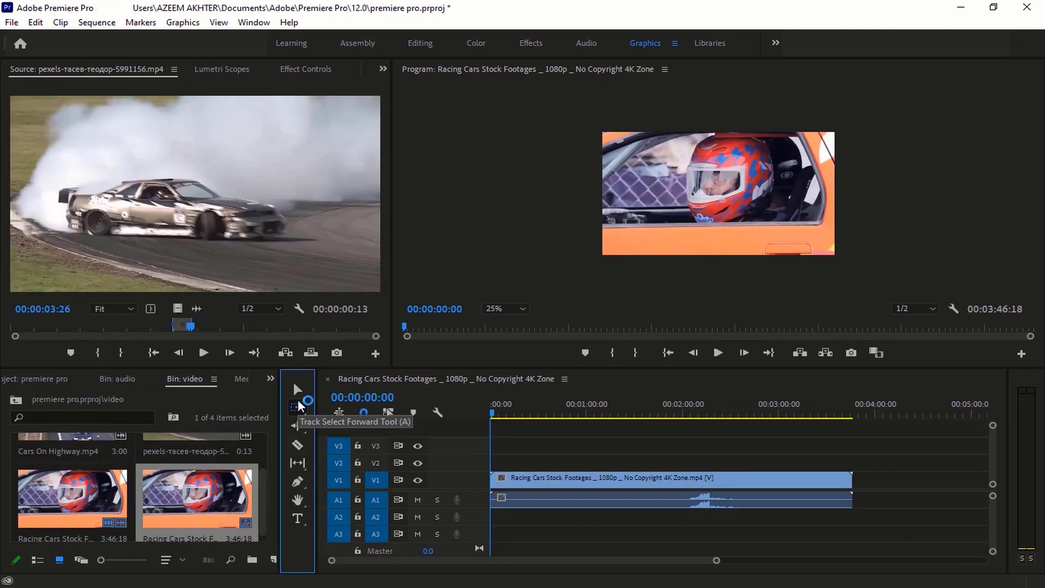
- Razor the V1 racing video into two clips and test sliding the second piece
left_click(297, 390)
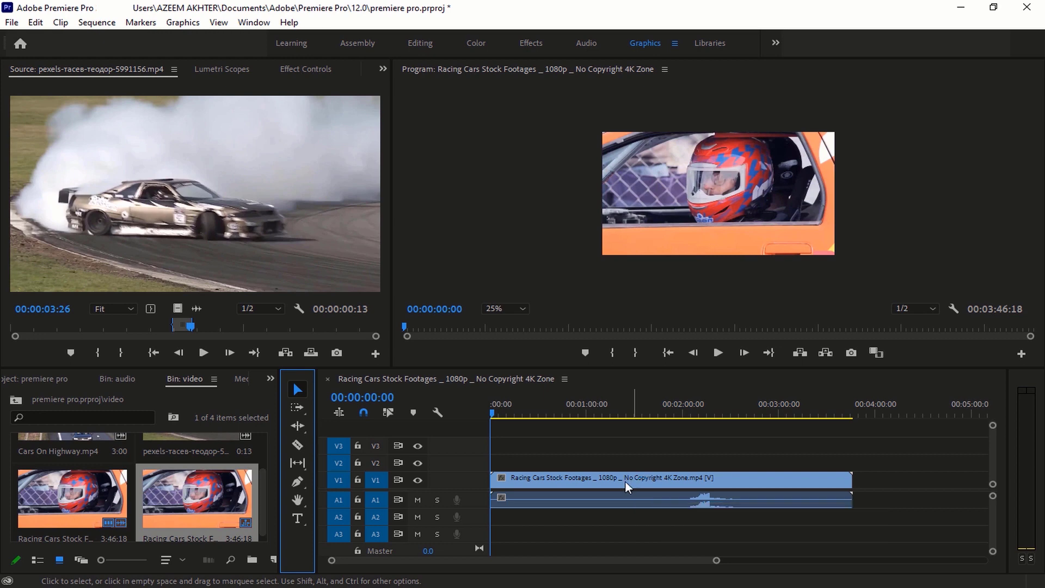
left_click(298, 443)
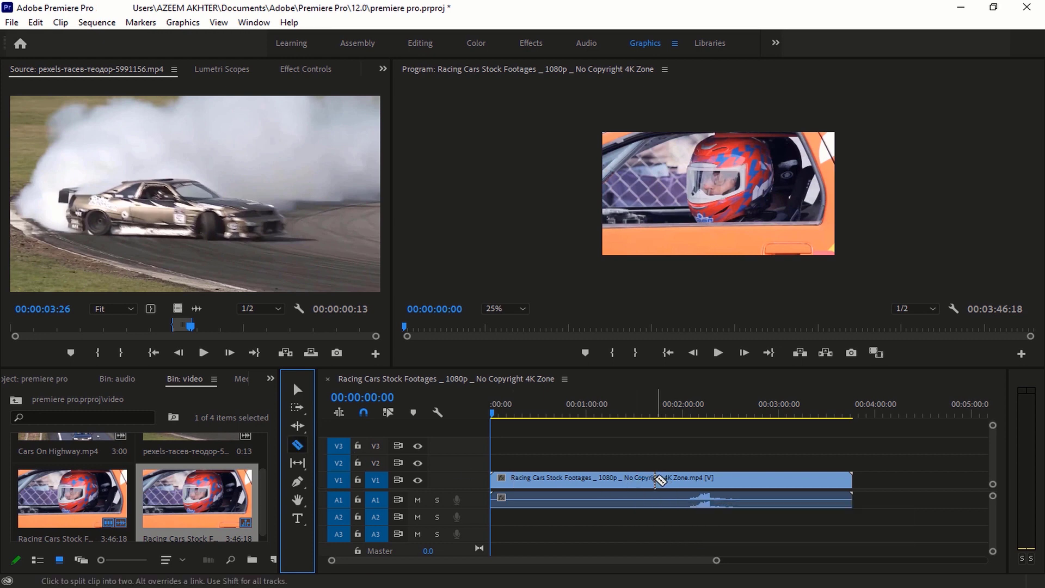
left_click(625, 477)
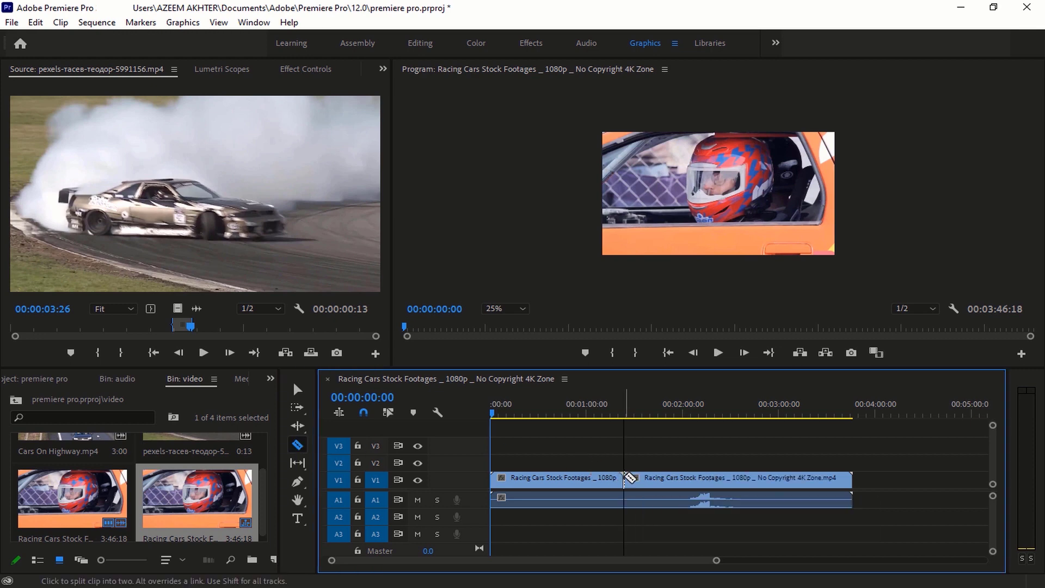
left_click(298, 389)
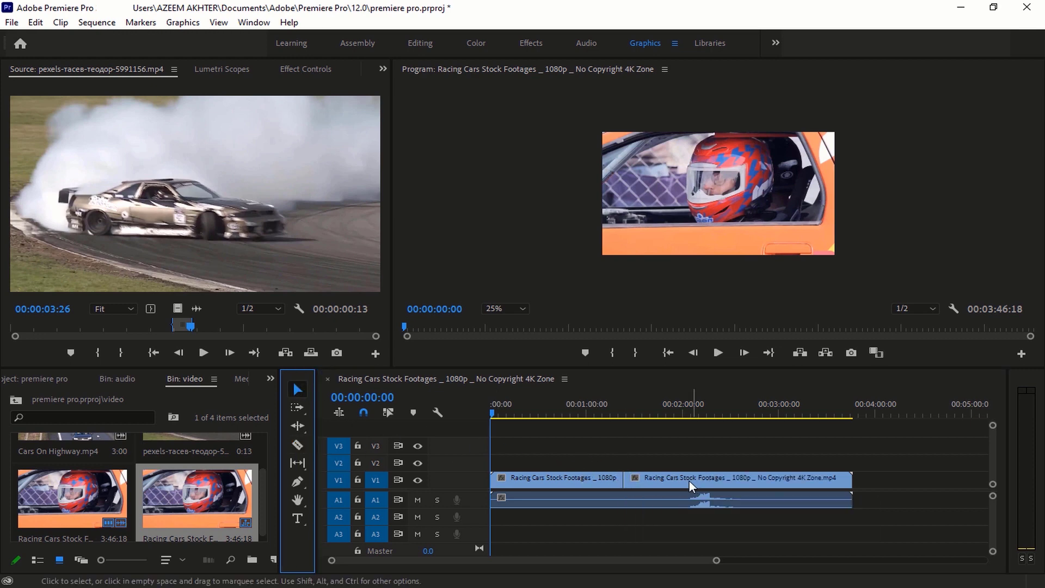
mouse_move(672, 481)
left_mouse_down()
mouse_move(760, 484)
mouse_move(693, 485)
left_mouse_up()
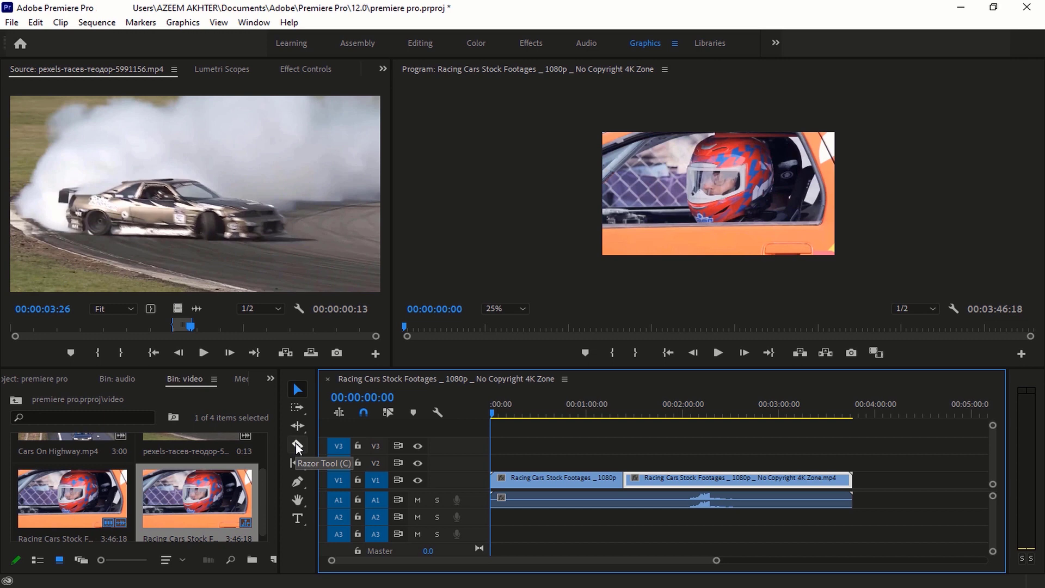
- Add three extra razor cuts to the video clip, then undo them with Ctrl+Z
left_click(298, 446)
left_click(649, 479)
left_click(676, 479)
left_click(696, 479)
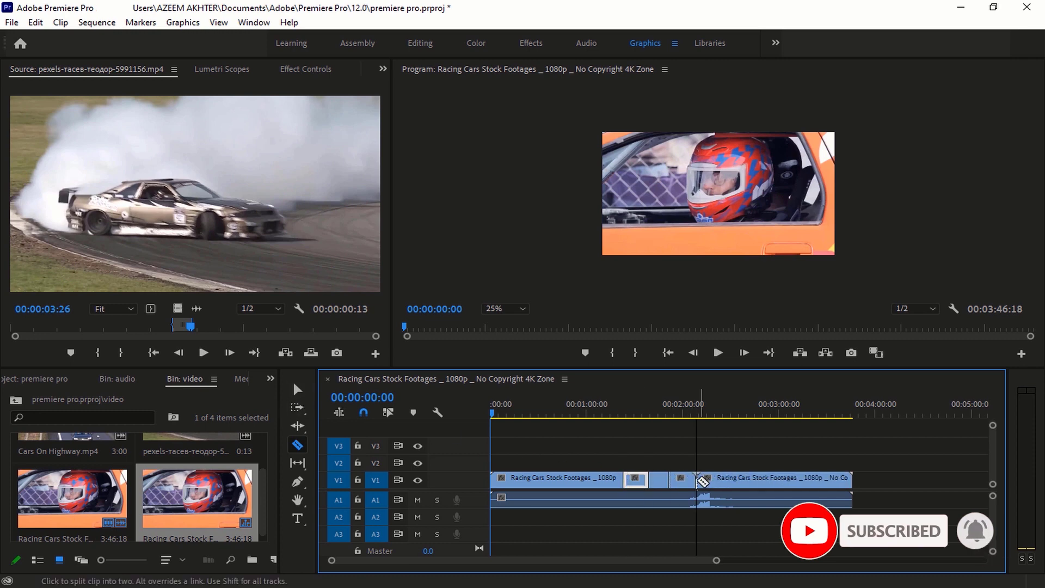
key("ctrl+z")
key("ctrl+z")
key("ctrl+z")
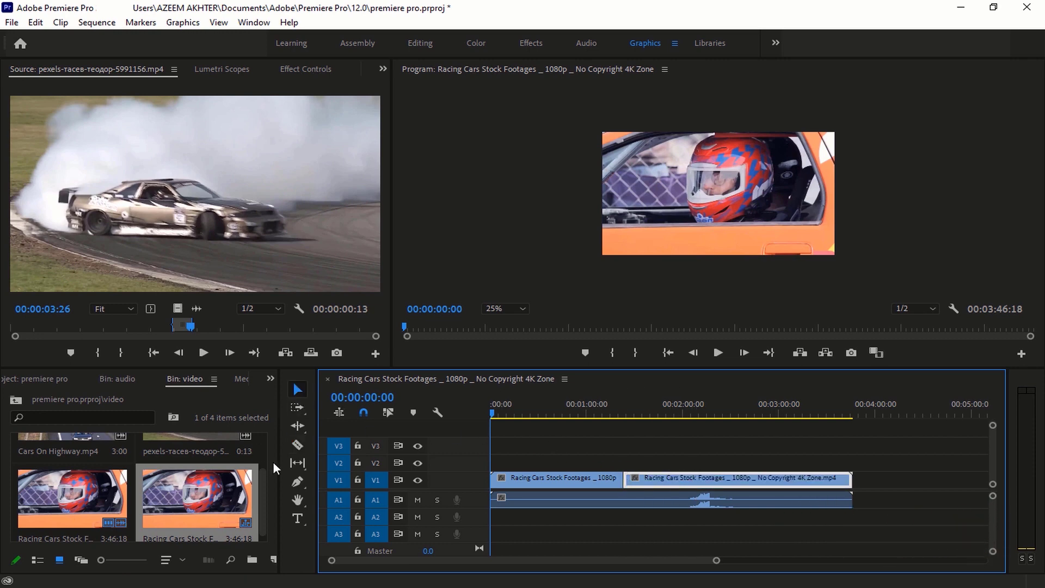
- Razor off a short piece and delete it, then try closing the gap and undo
left_click(651, 479)
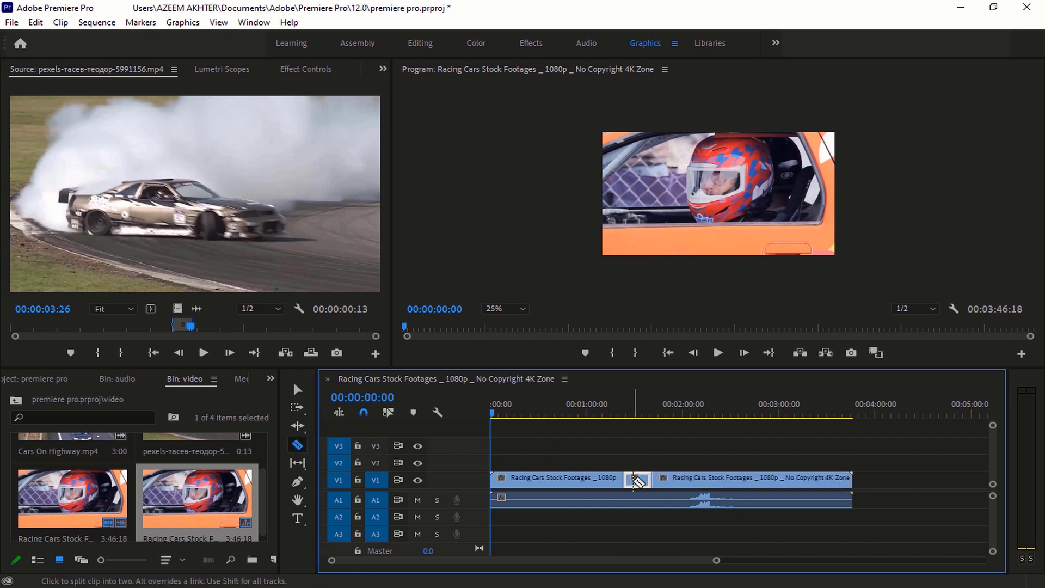
key("v")
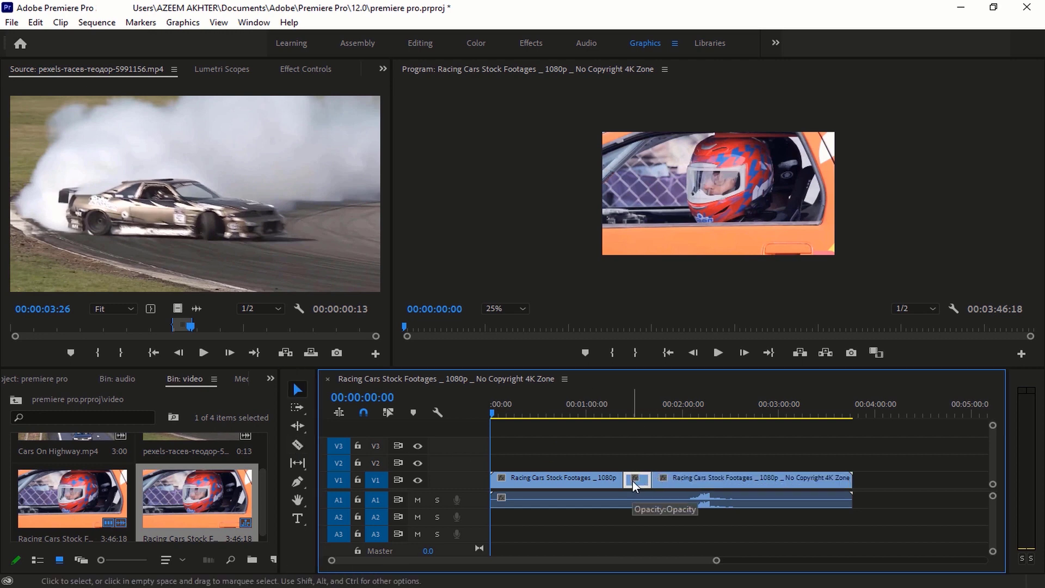
key("Delete")
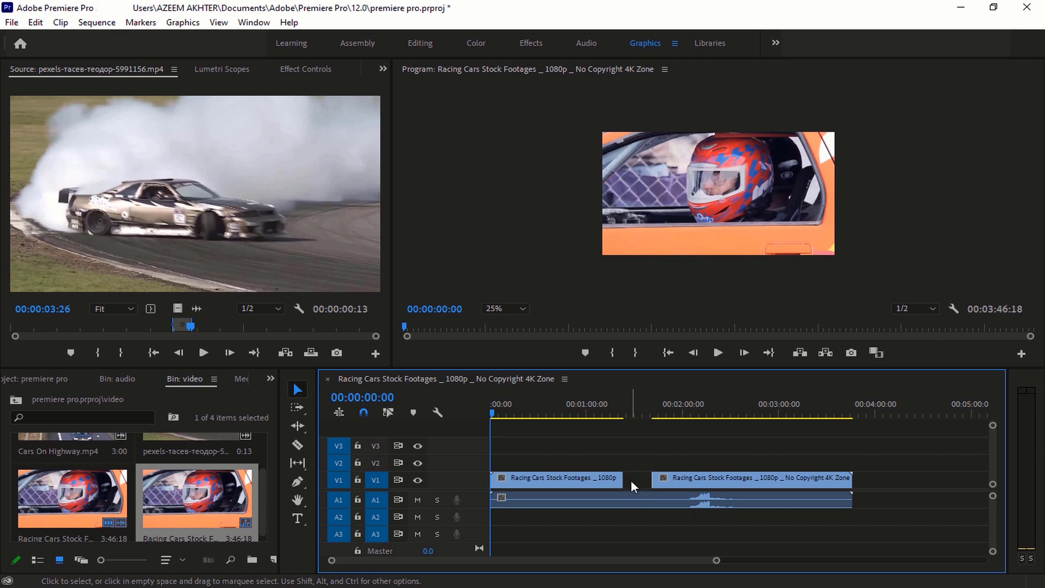
left_click(702, 481)
left_click_drag(701, 482, 679, 481)
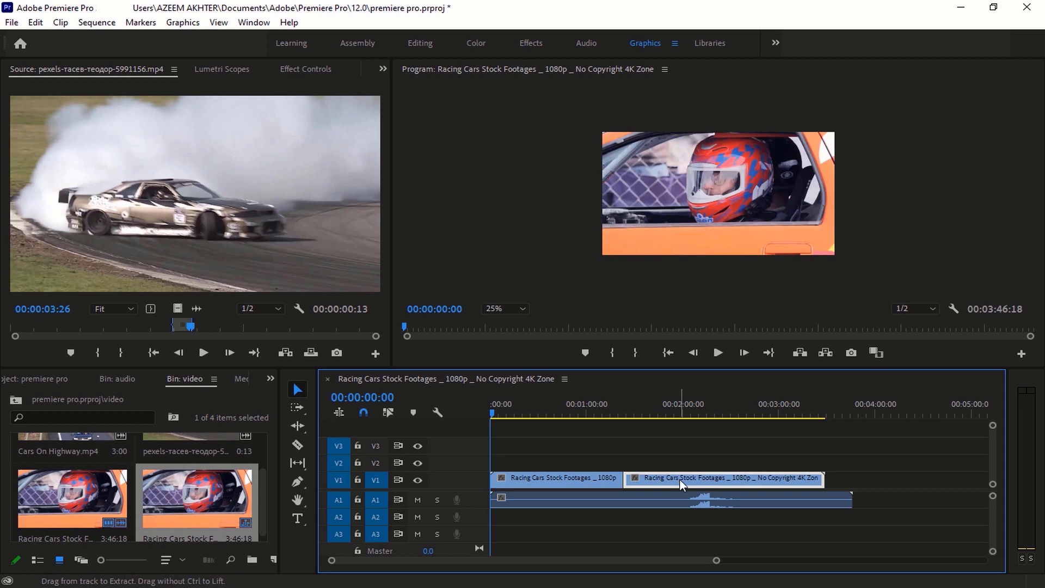
key("ctrl+z")
key("ctrl+z")
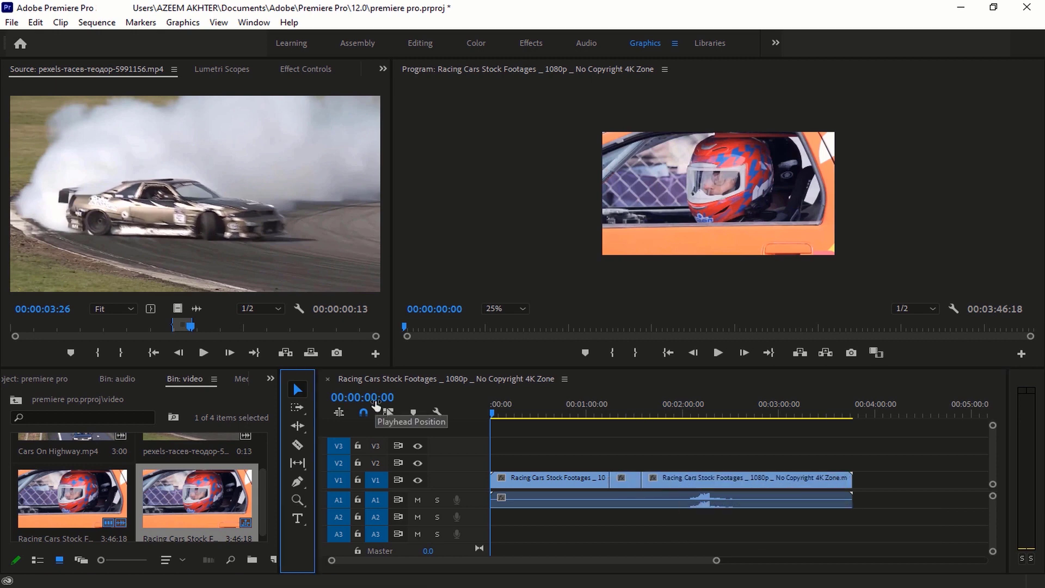
- Ripple delete the short middle clip with Shift+Delete so the remaining clips sit back-to-back
left_click(627, 479)
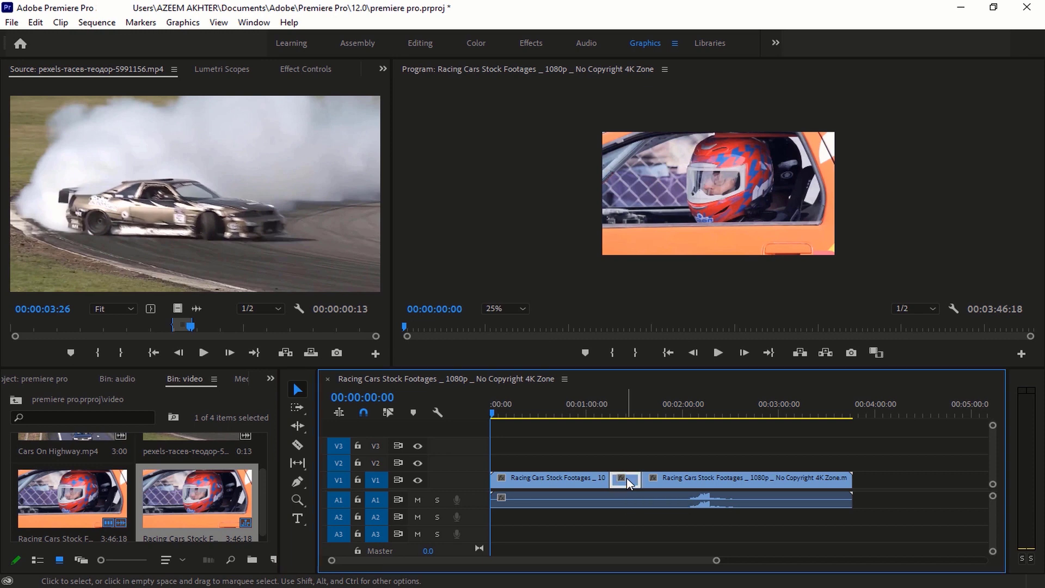
key("shift")
key("shift+Delete")
key("Down")
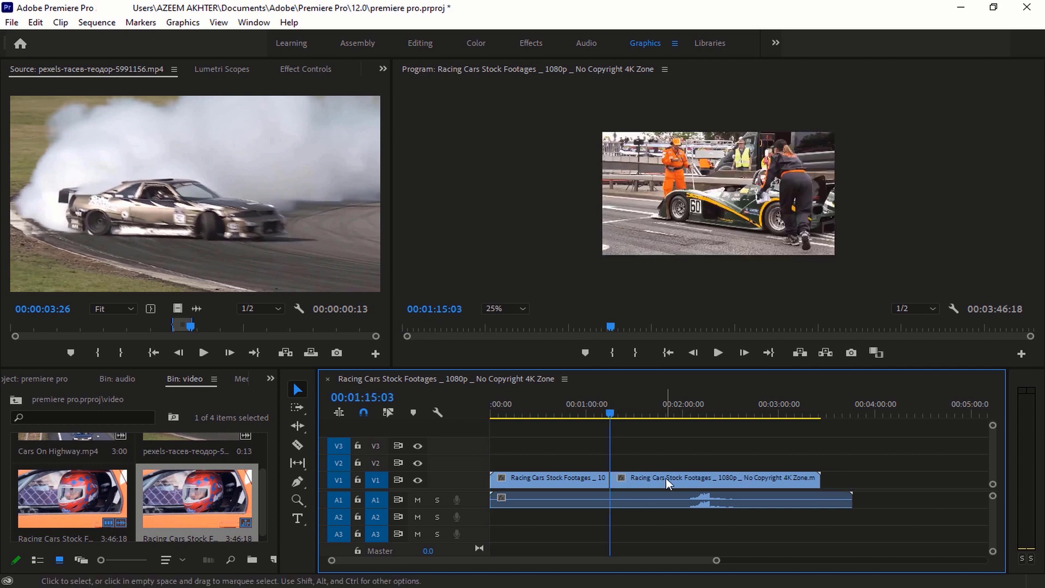
key("j")
key("j")
key("j")
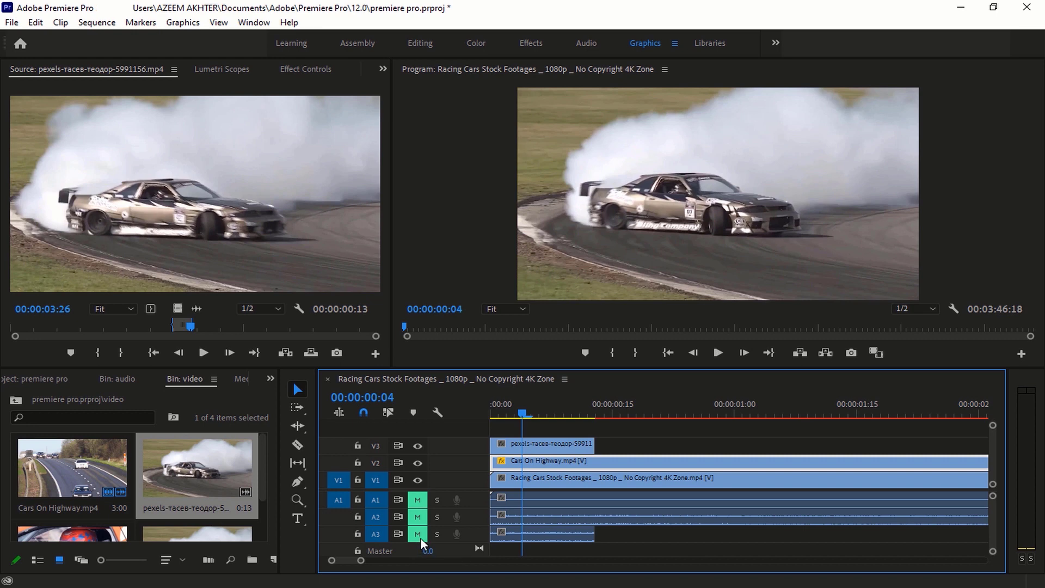
- Shift-razor all tracks just past the drifting-car clip and drag every later piece right
key("c")
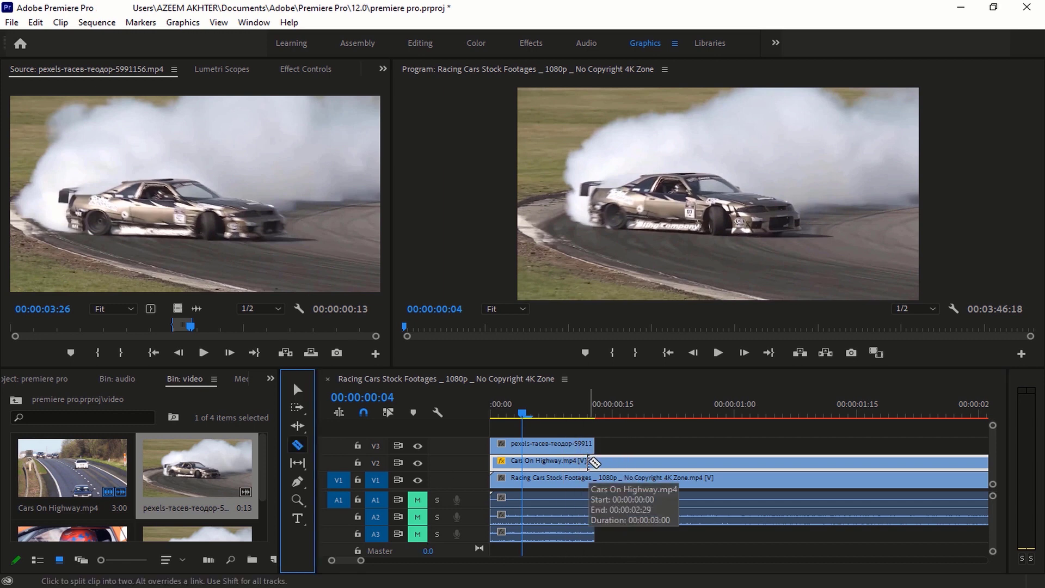
key("shift")
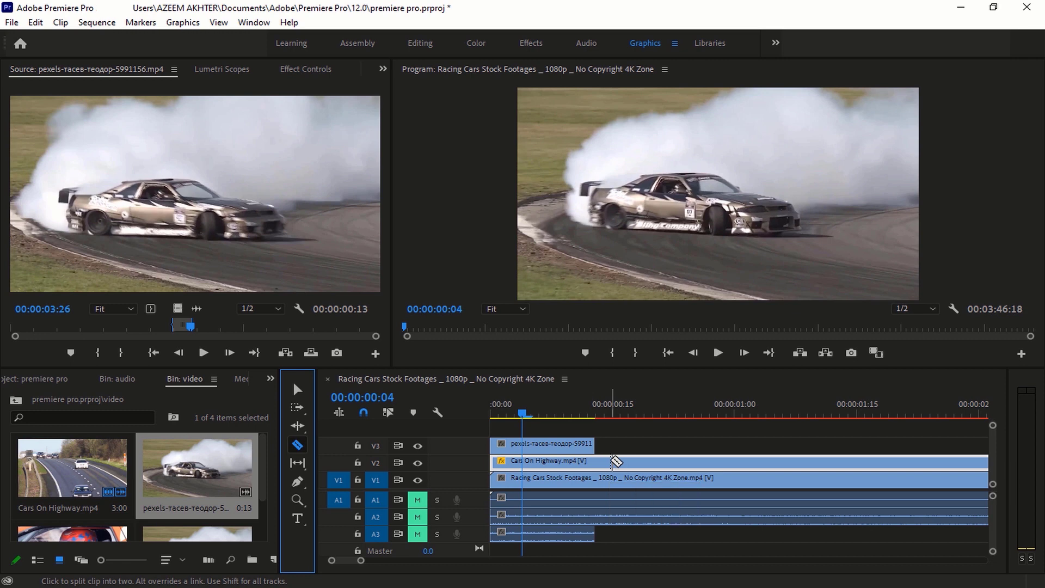
left_click(581, 461, "shift")
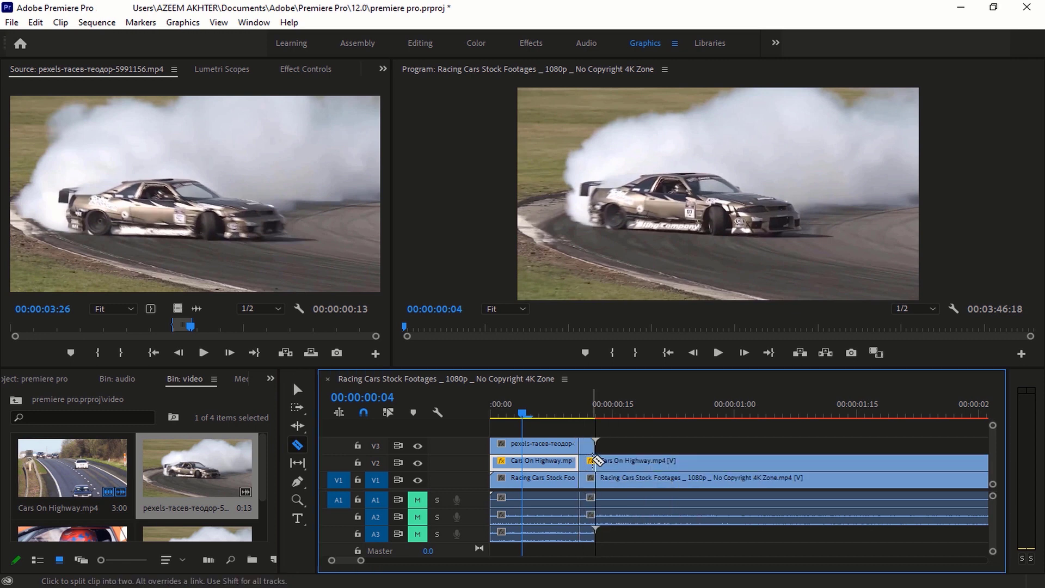
left_click(307, 392)
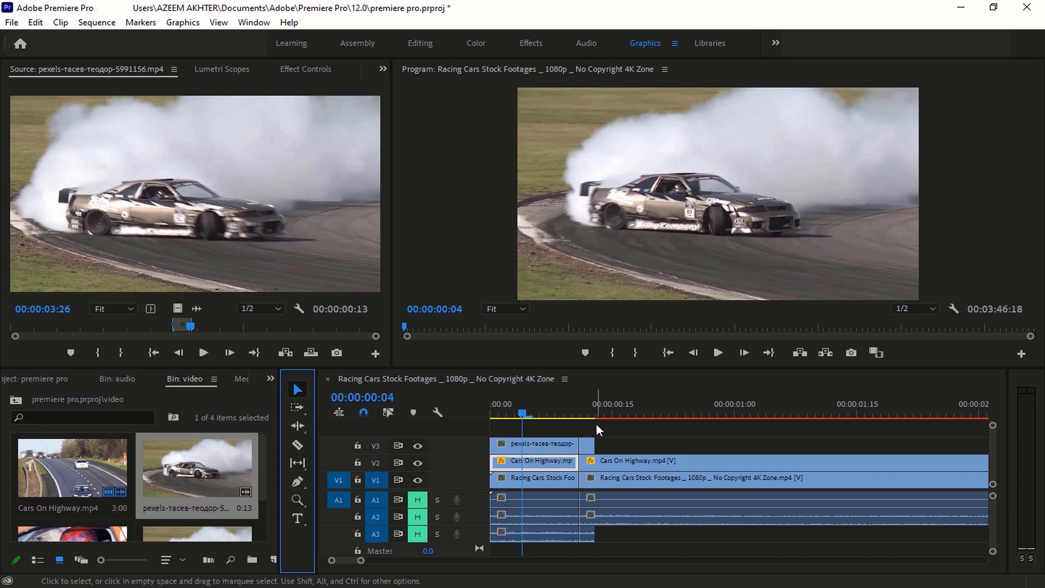
left_click_drag(596, 423, 595, 544)
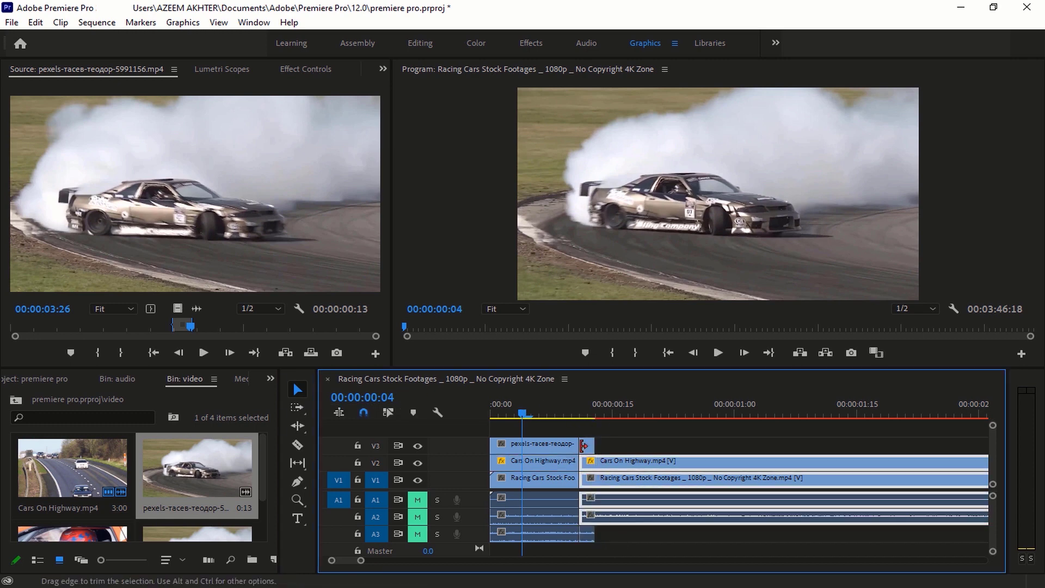
left_click_drag(589, 426, 596, 548)
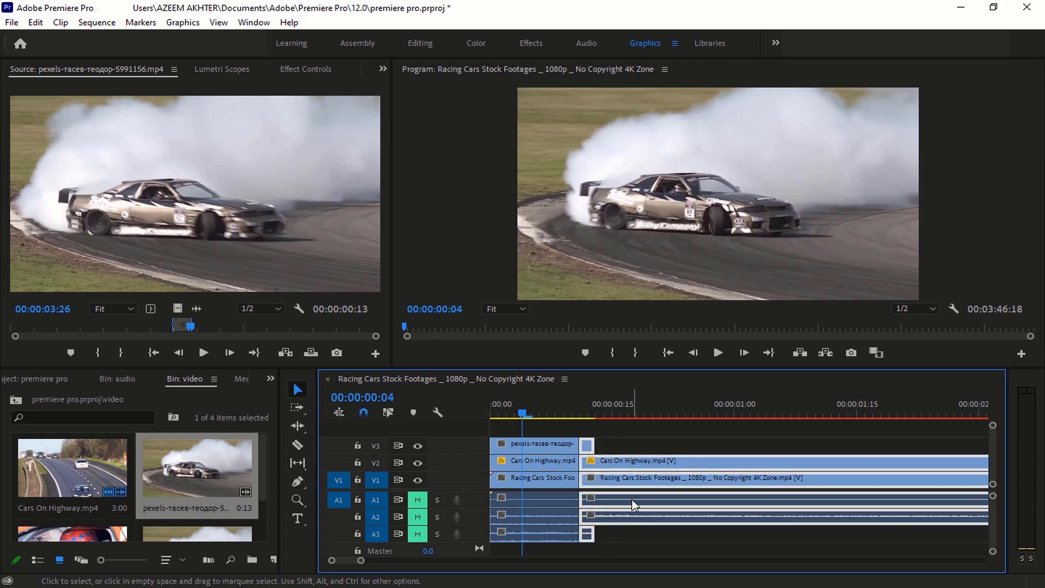
left_click_drag(626, 462, 689, 460)
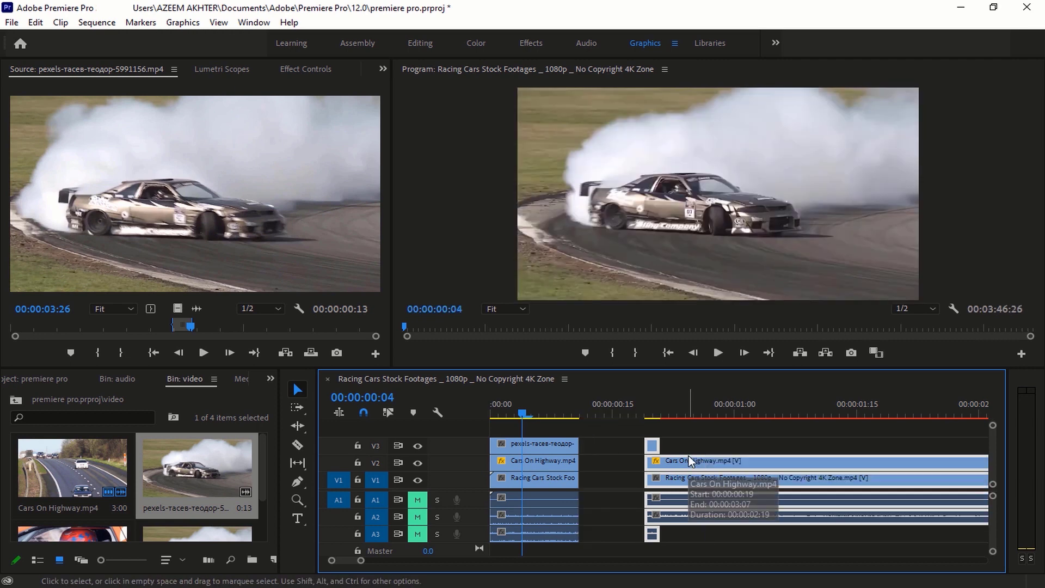